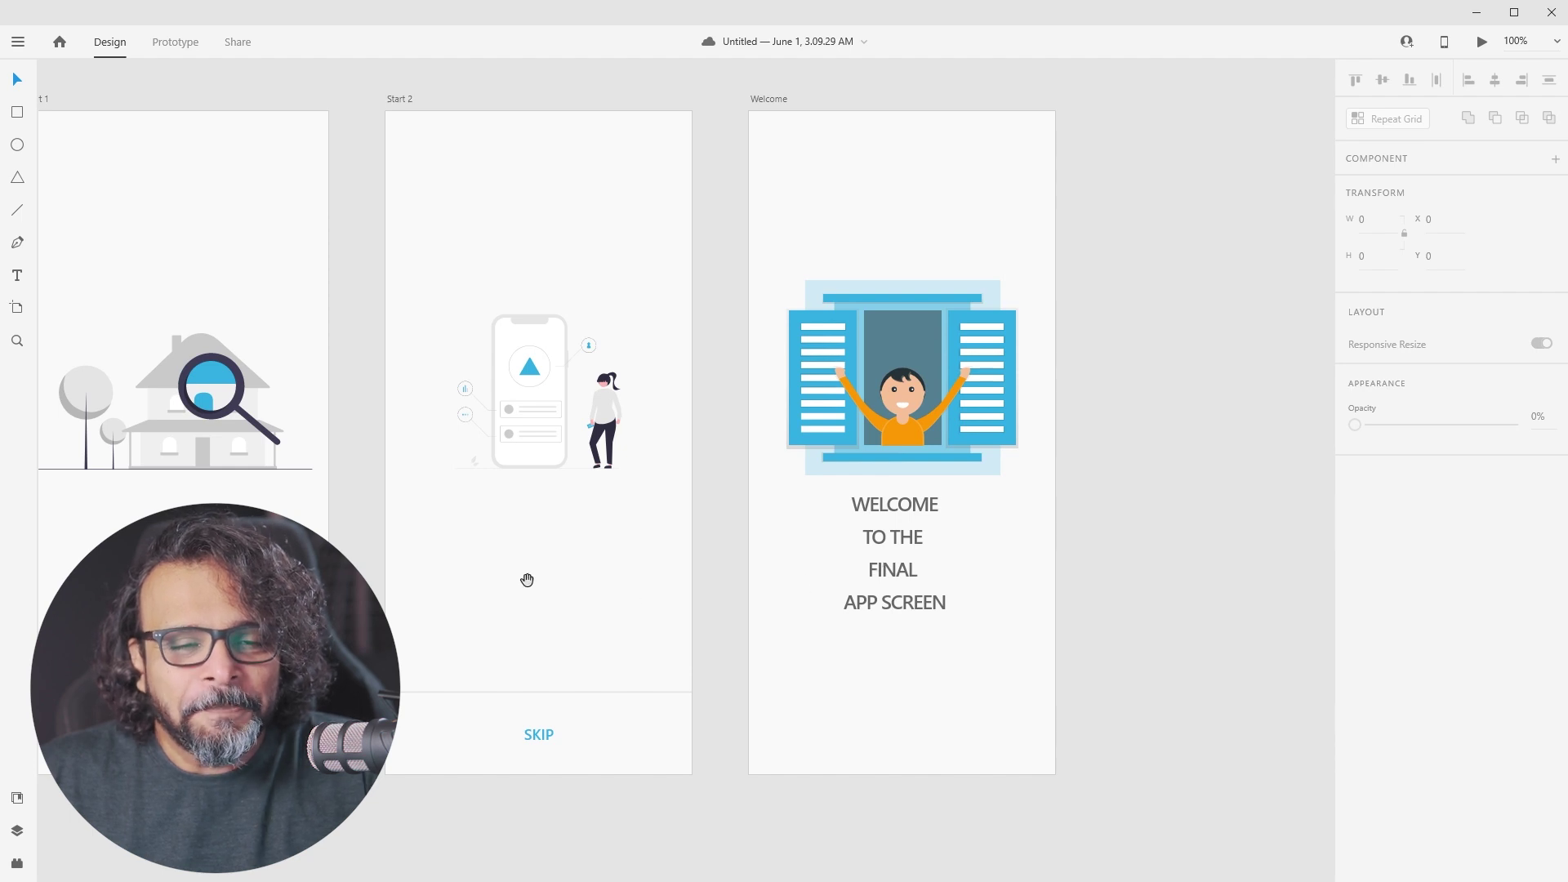
Switch to prototyping mode and remove the home screen marker from the Splash artboard
{"action": "left_click_drag", "start_coordinate": [414, 557], "coordinate": [815, 552]}
{"action": "left_click_drag", "start_coordinate": [490, 539], "coordinate": [935, 542]}
{"action": "left_click_drag", "start_coordinate": [539, 528], "coordinate": [817, 528]}
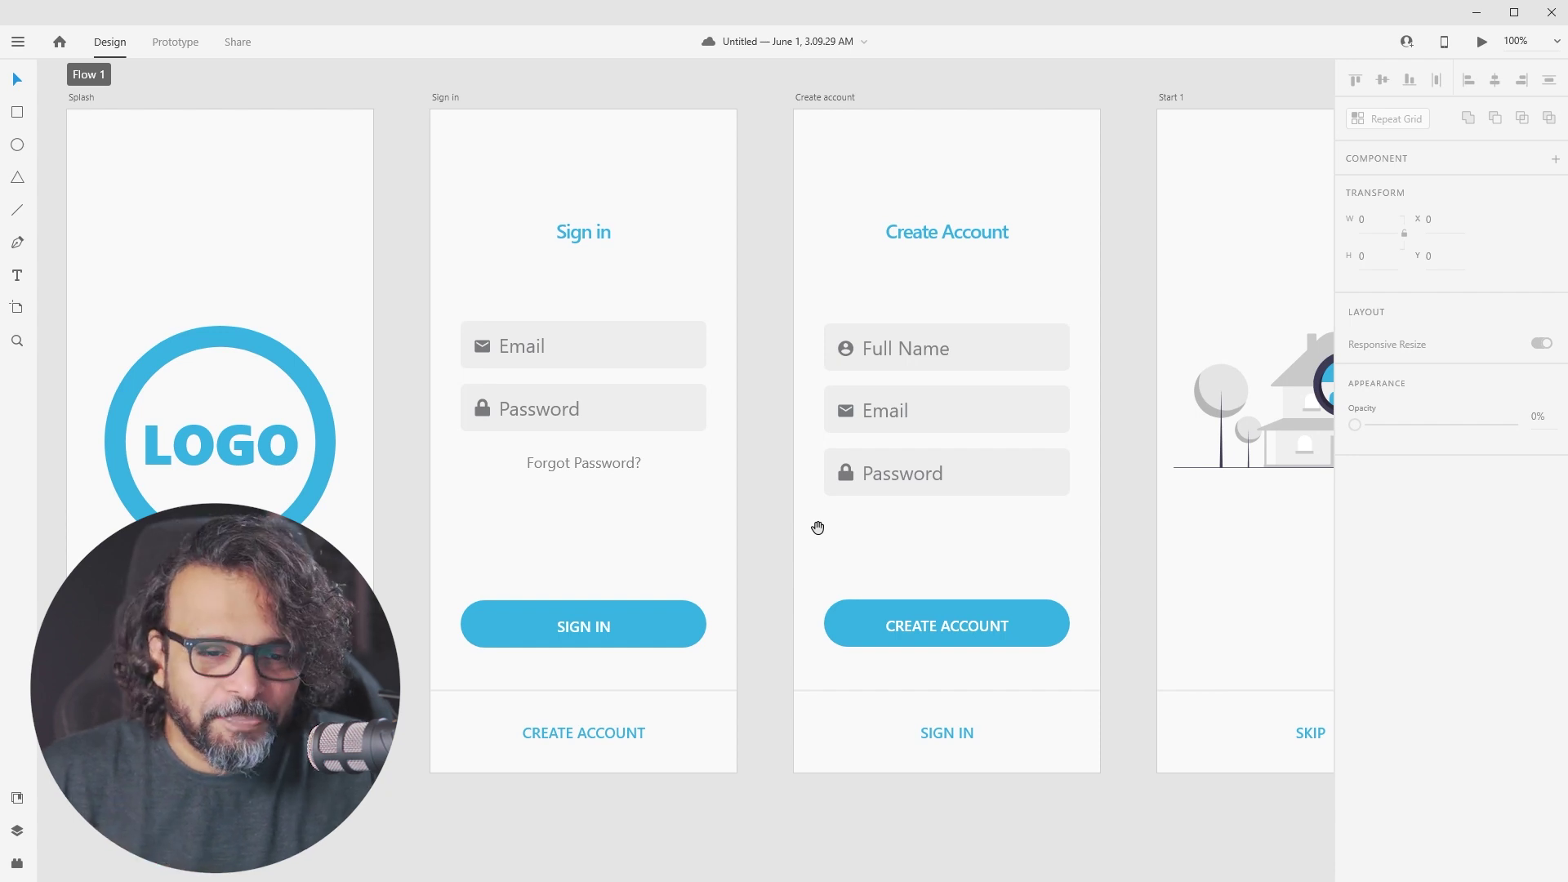
{"action": "left_click_drag", "start_coordinate": [402, 525], "coordinate": [509, 534]}
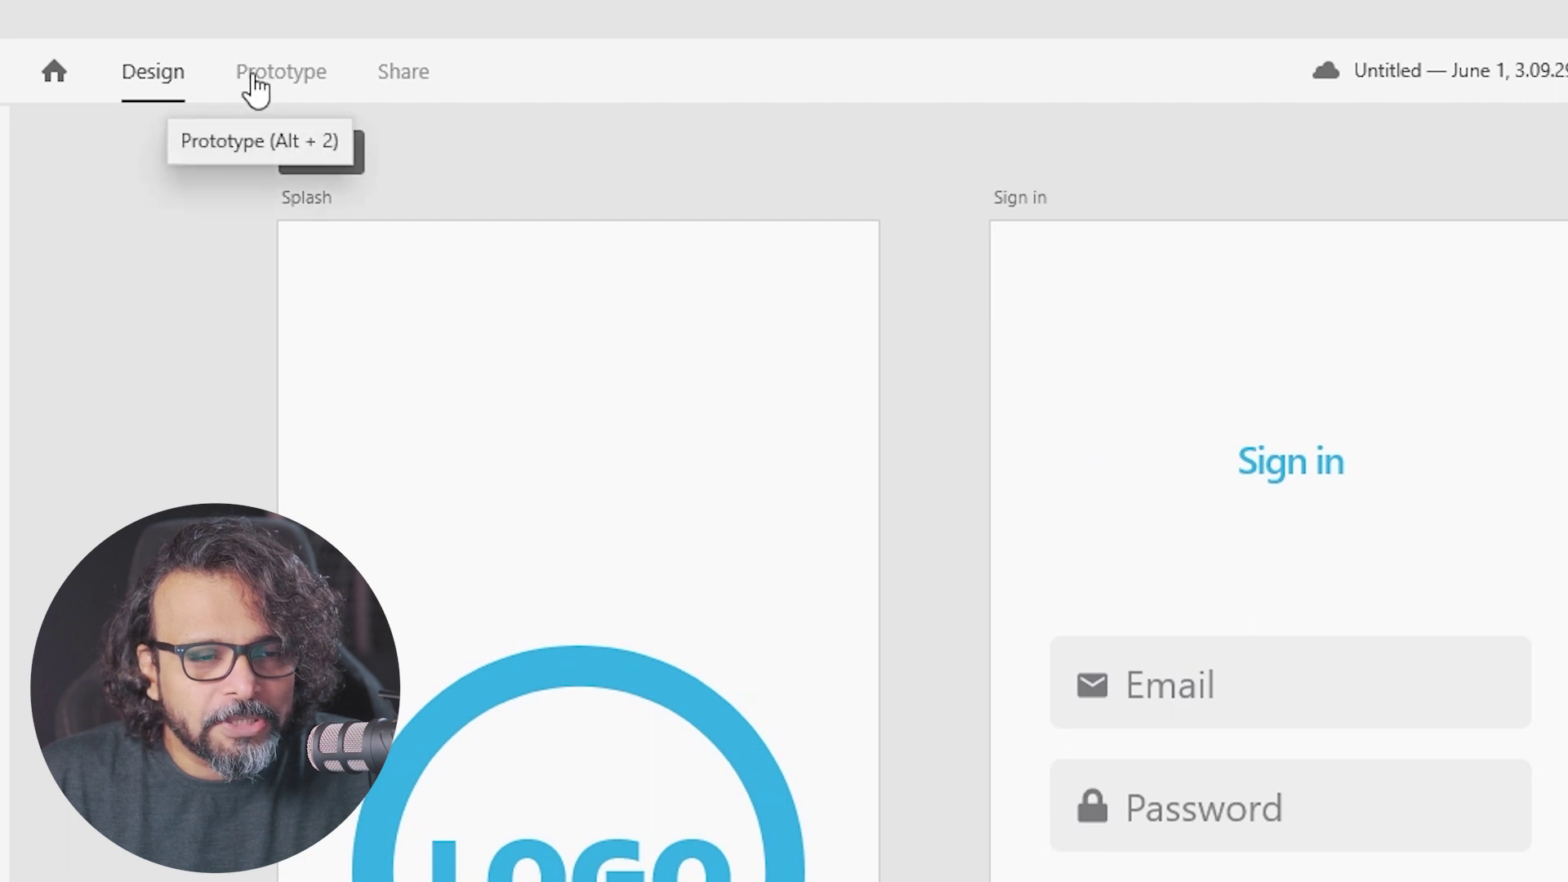
{"action": "left_click", "coordinate": [254, 78]}
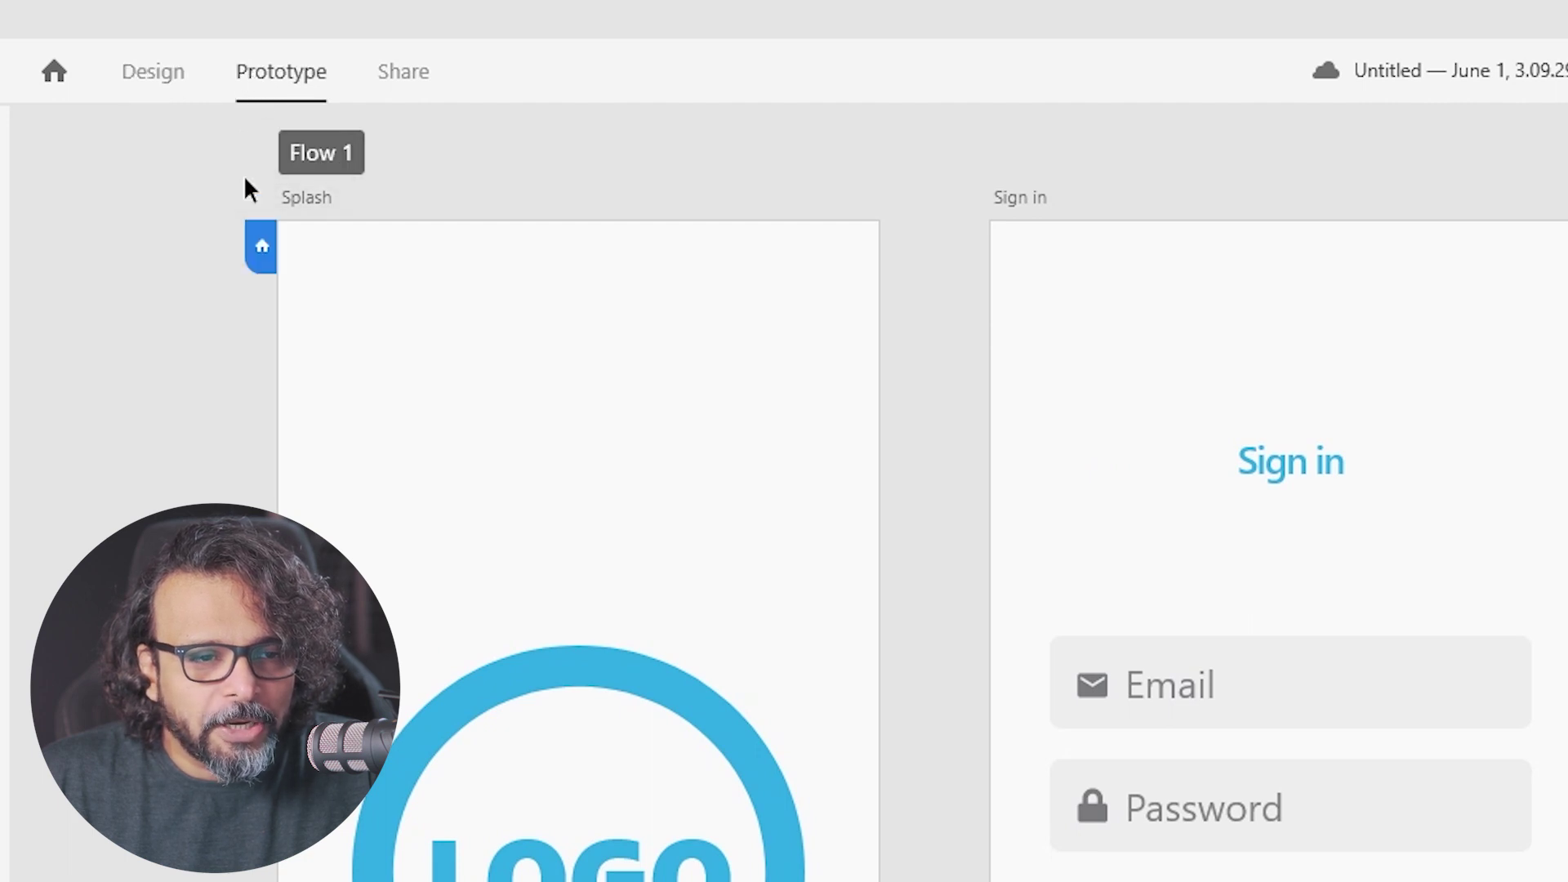
{"action": "left_click", "coordinate": [364, 326]}
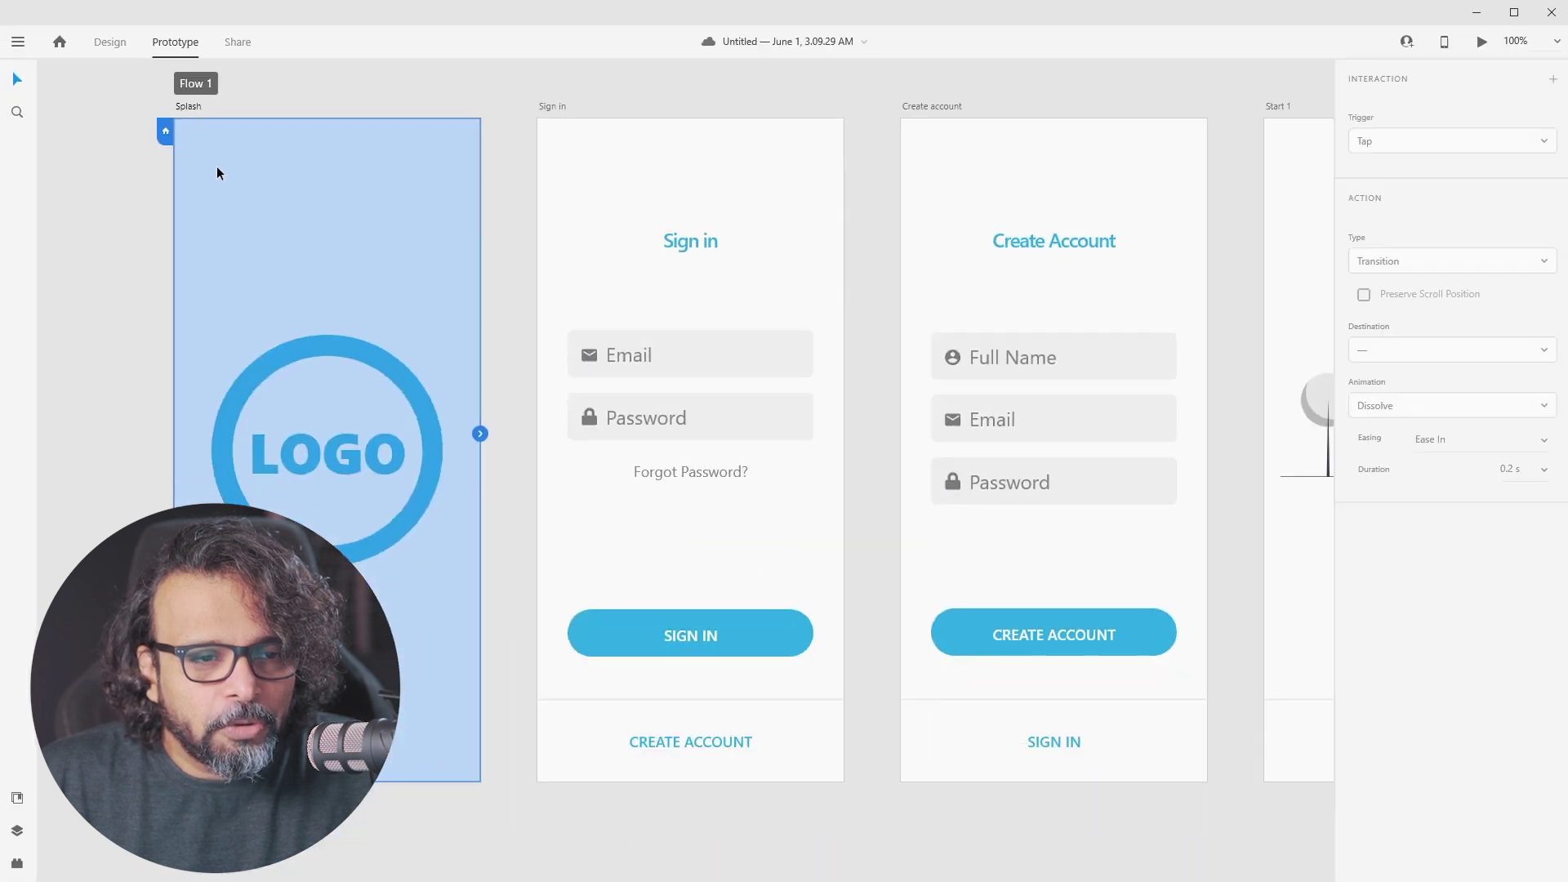
{"action": "left_click", "coordinate": [161, 133]}
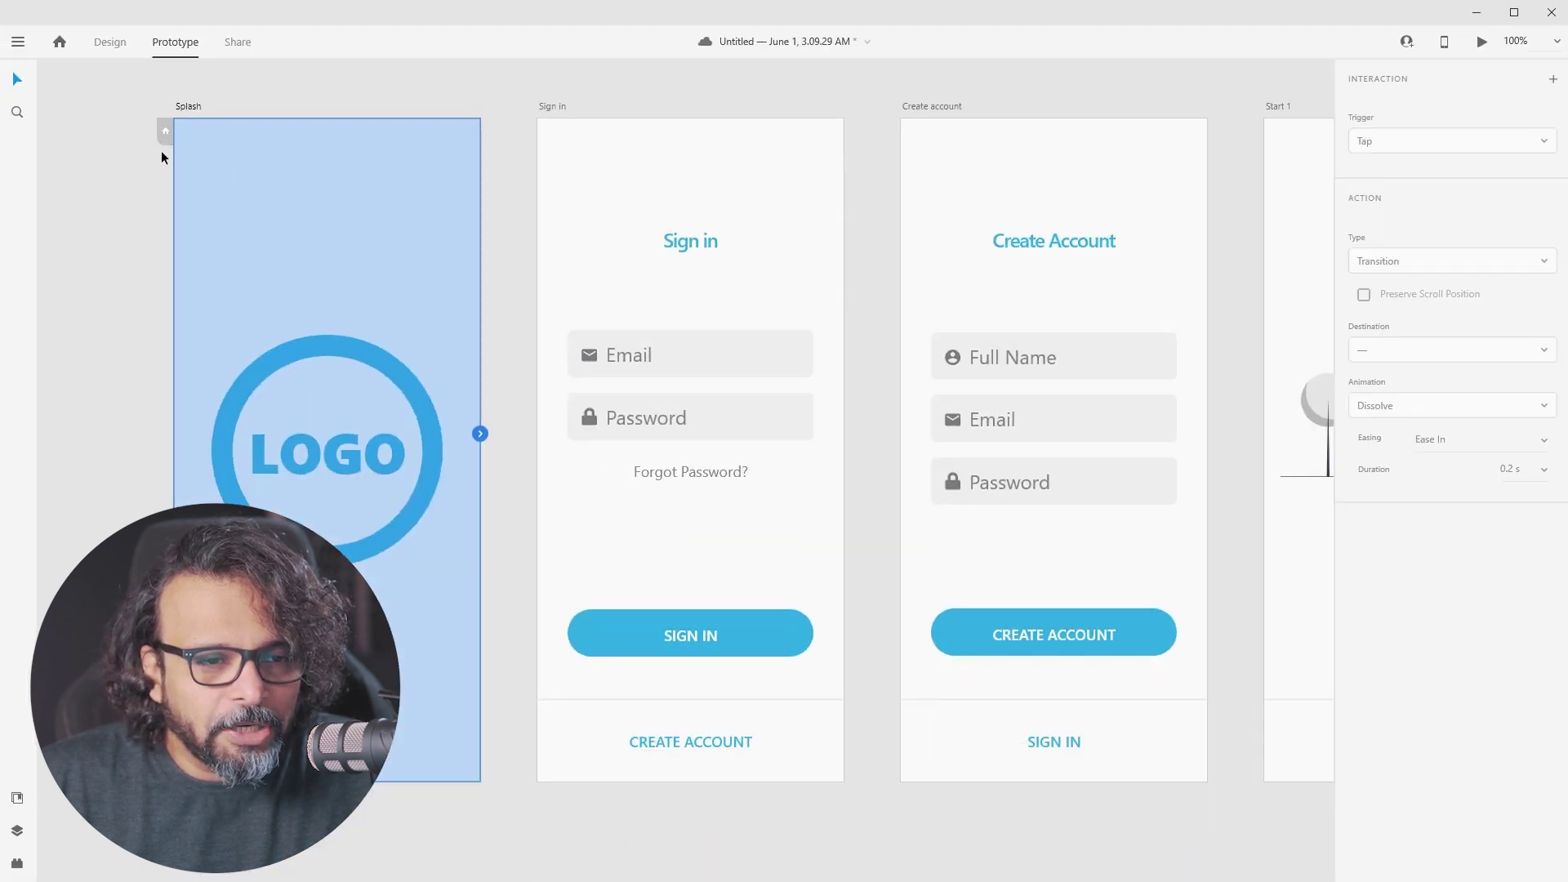
{"action": "scroll", "coordinate": [144, 120], "scroll_direction": "up", "scroll_amount": 3}
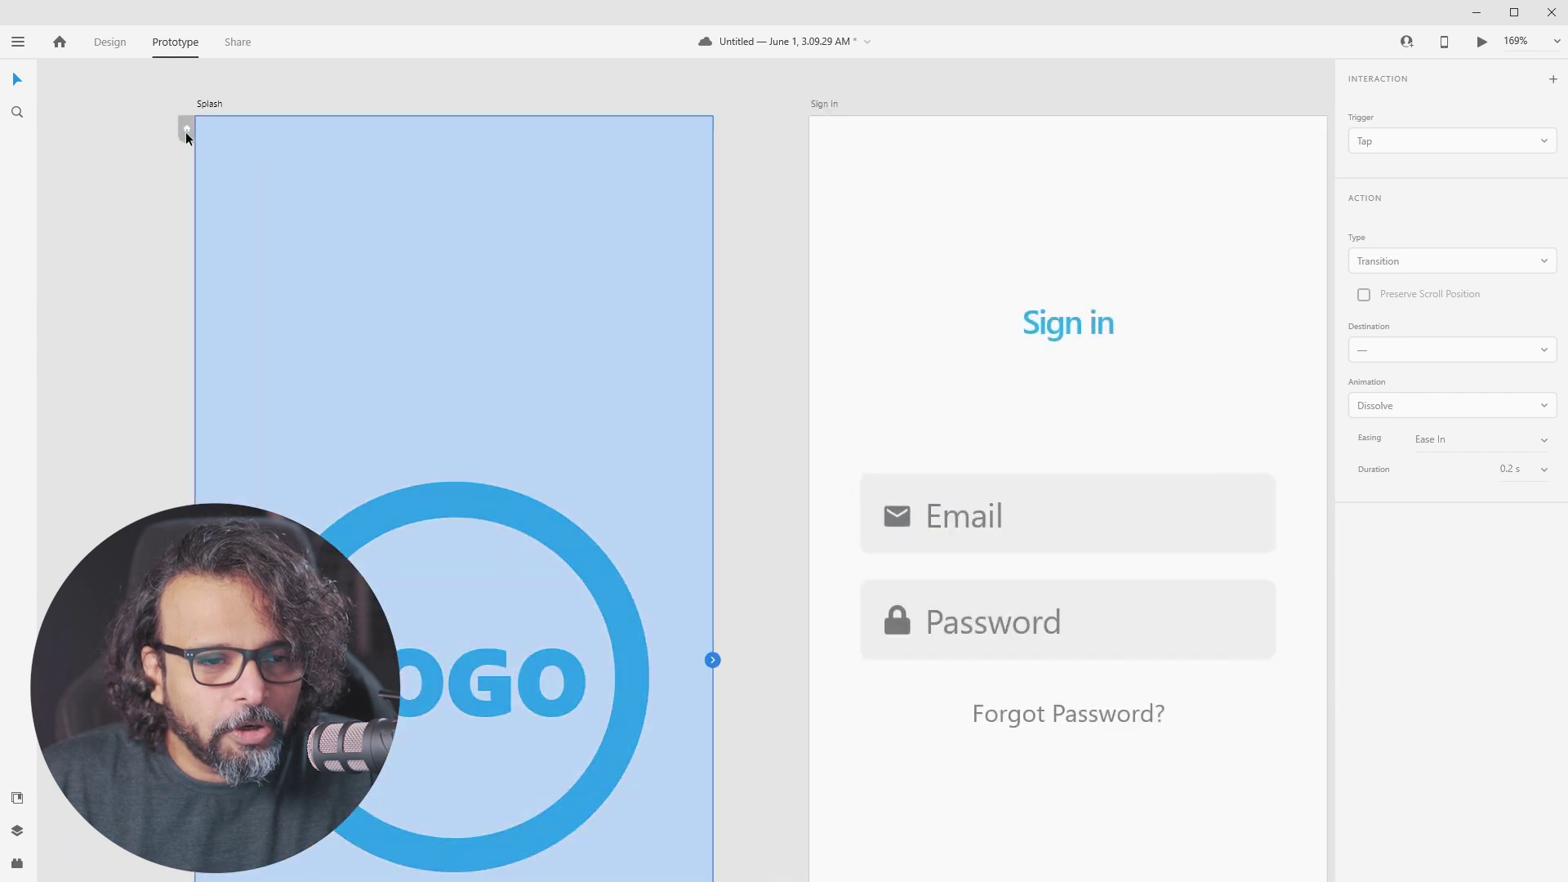
Make the Sign in artboard the home screen where the prototype flow starts
{"action": "left_click", "coordinate": [938, 216]}
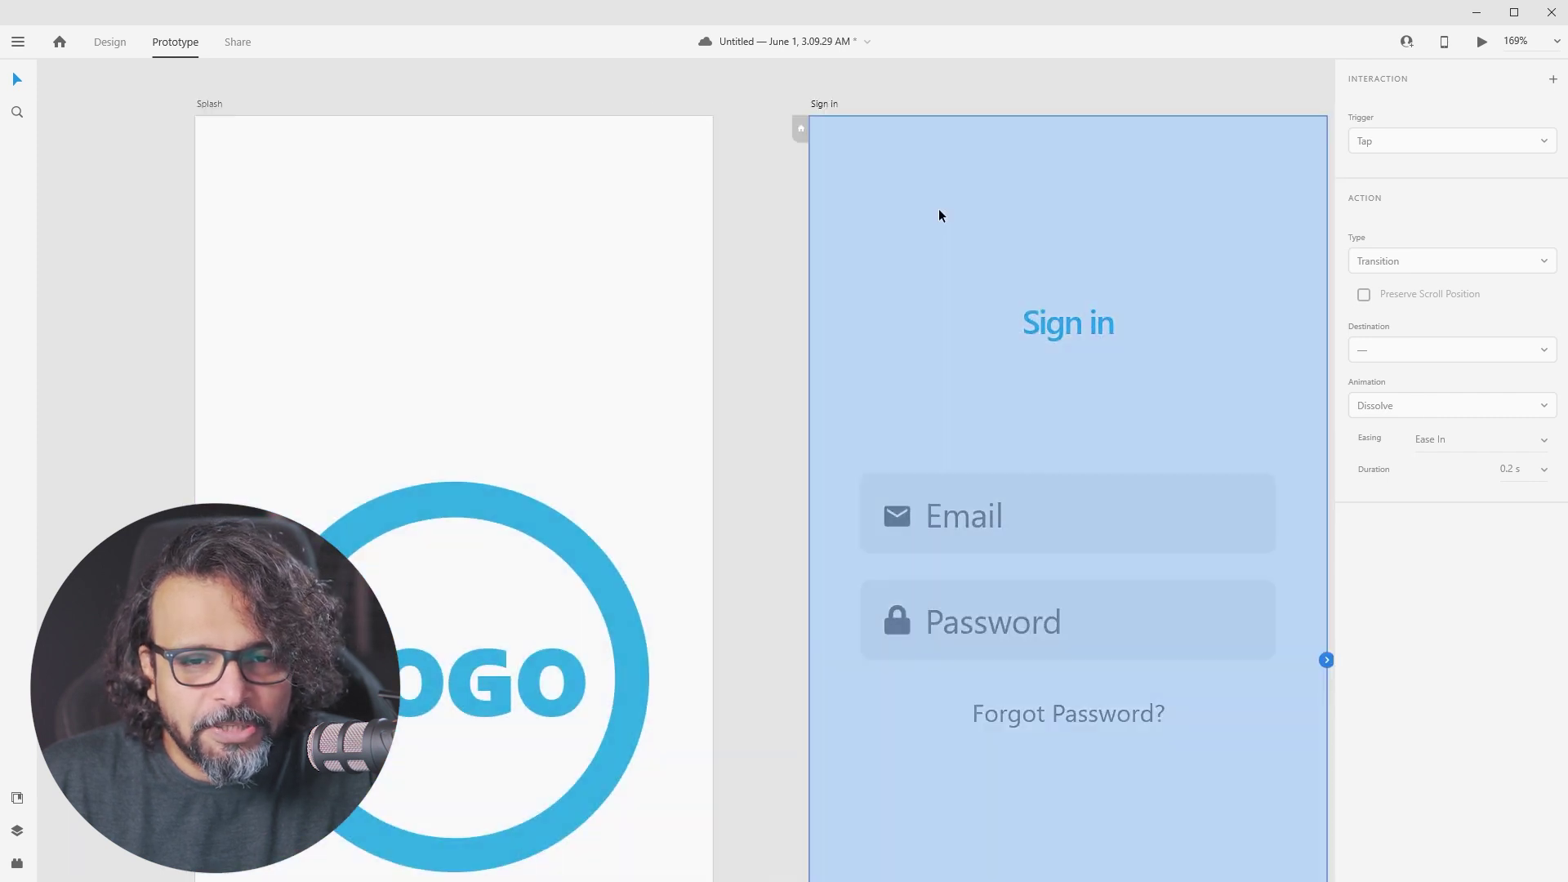
{"action": "left_click", "coordinate": [800, 130]}
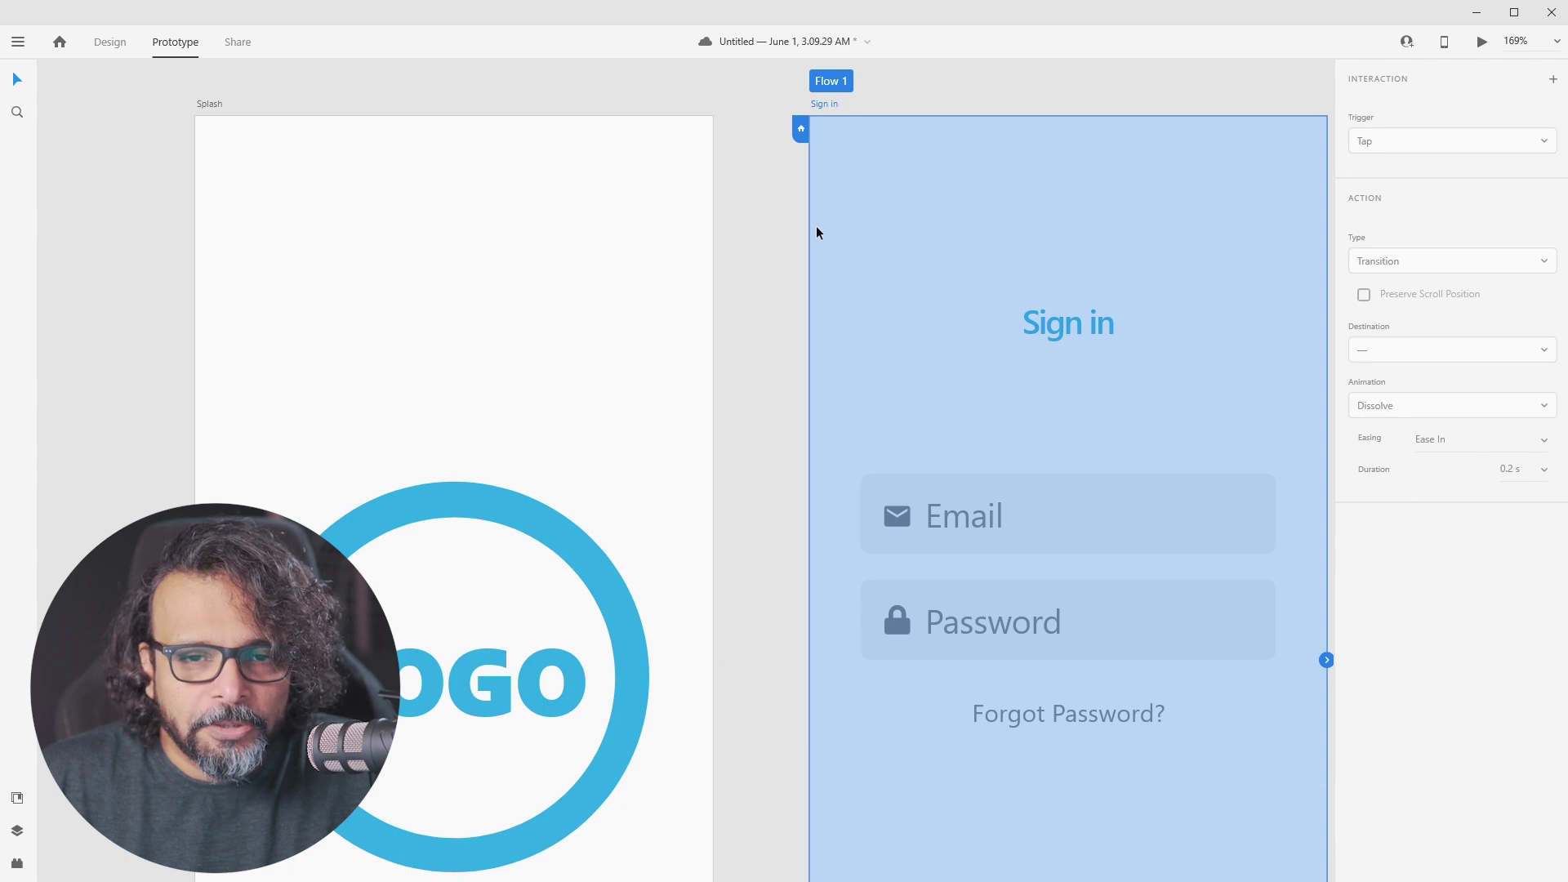
{"action": "left_click", "coordinate": [799, 130]}
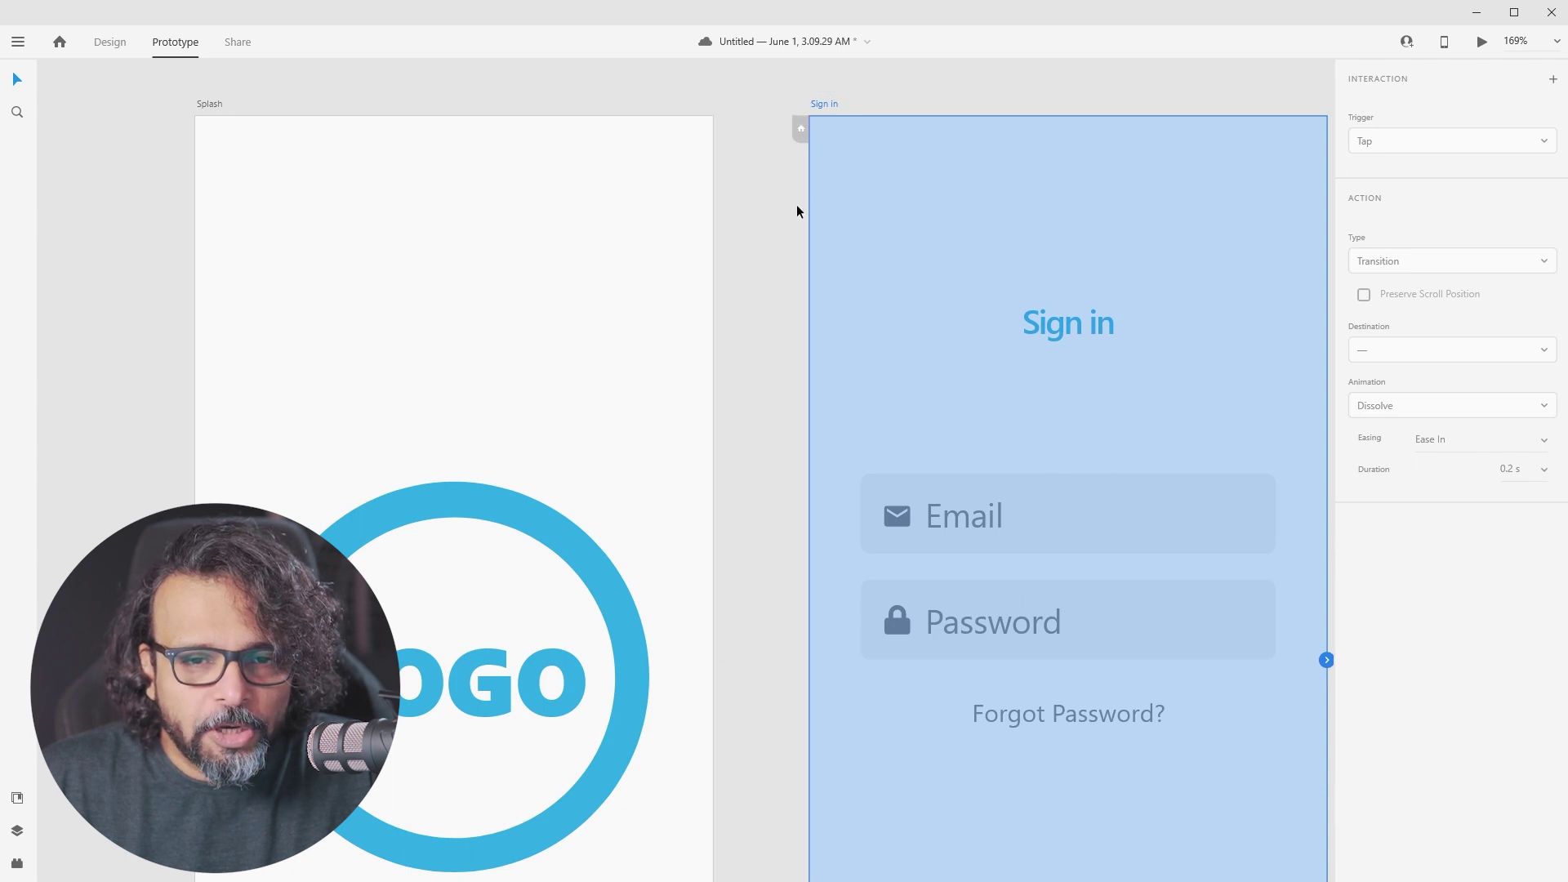
{"action": "left_click", "coordinate": [801, 135]}
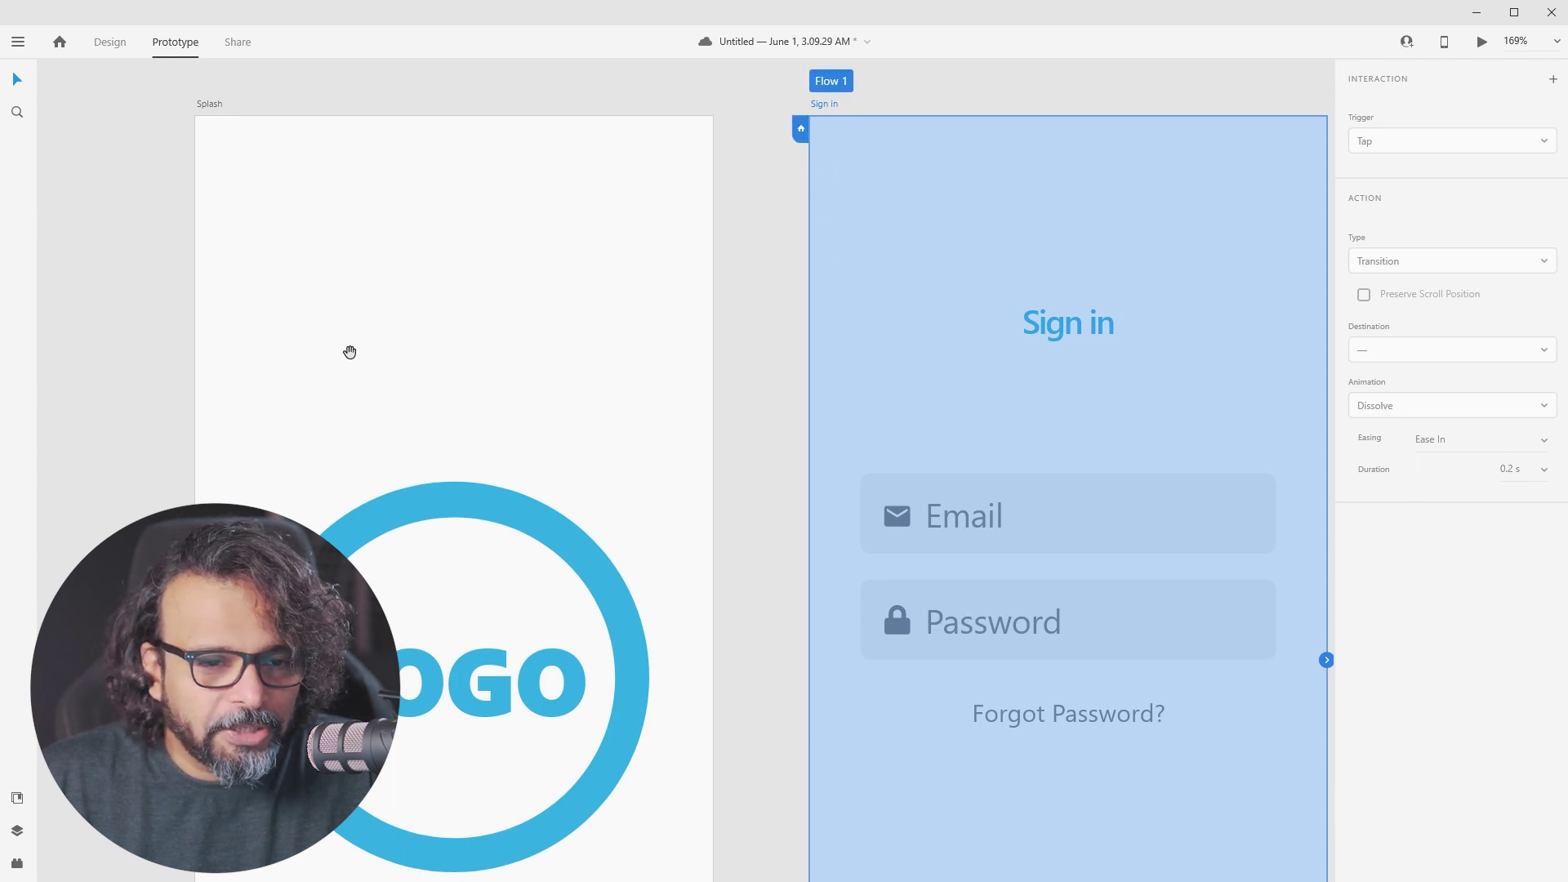
{"action": "left_click_drag", "start_coordinate": [708, 403], "coordinate": [406, 362]}
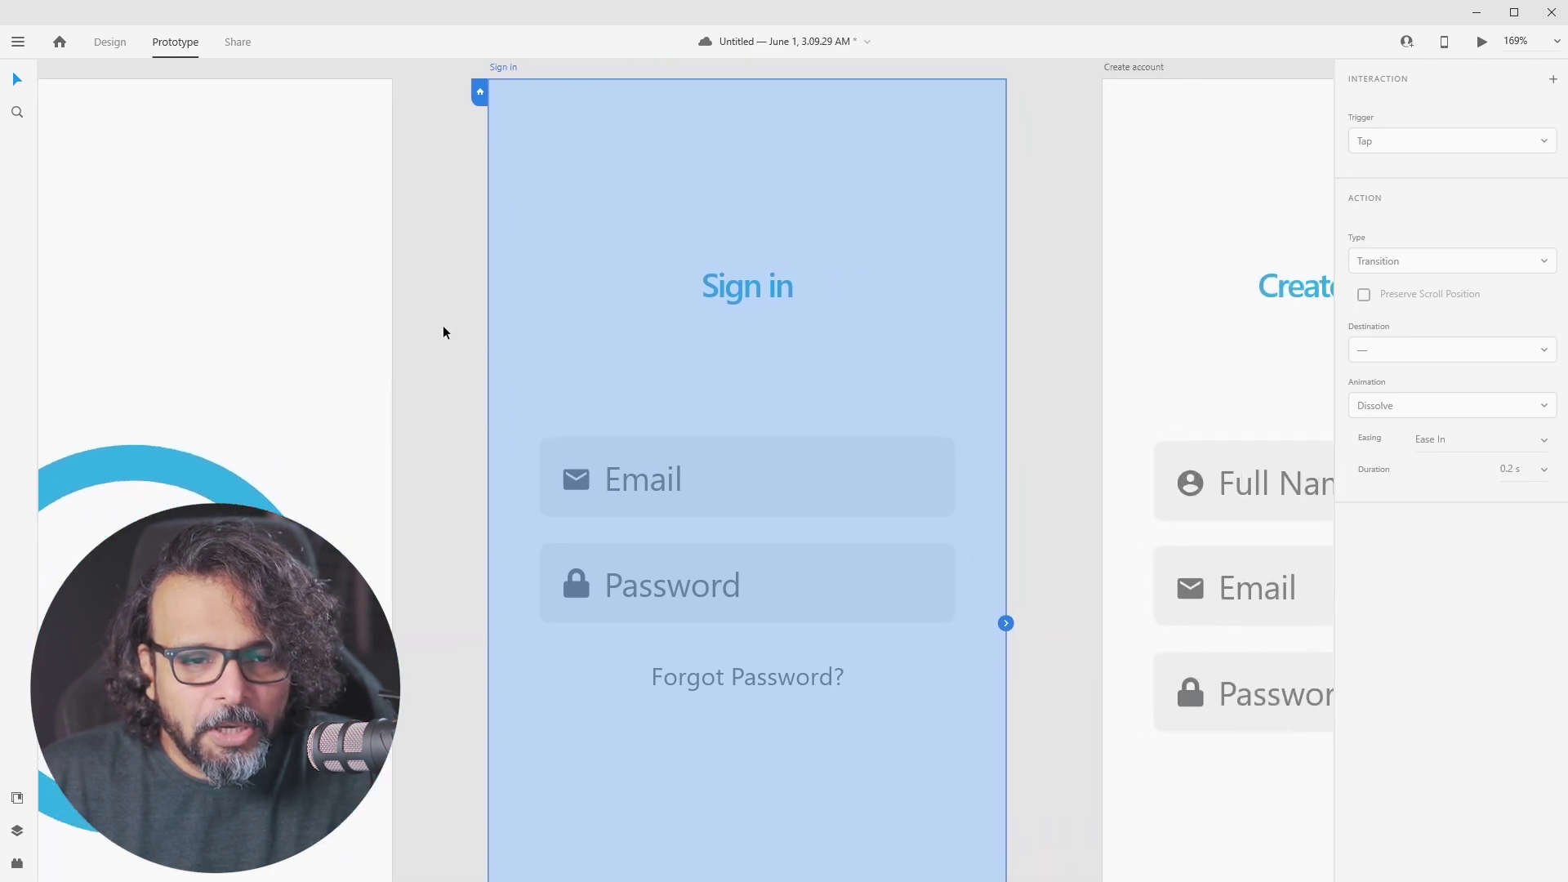
{"action": "left_click", "coordinate": [458, 311]}
Link the SIGN IN button on the Sign in artboard to the Start 1 artboard
{"action": "left_click_drag", "start_coordinate": [759, 409], "coordinate": [636, 435]}
{"action": "key", "text": "ctrl+1"}
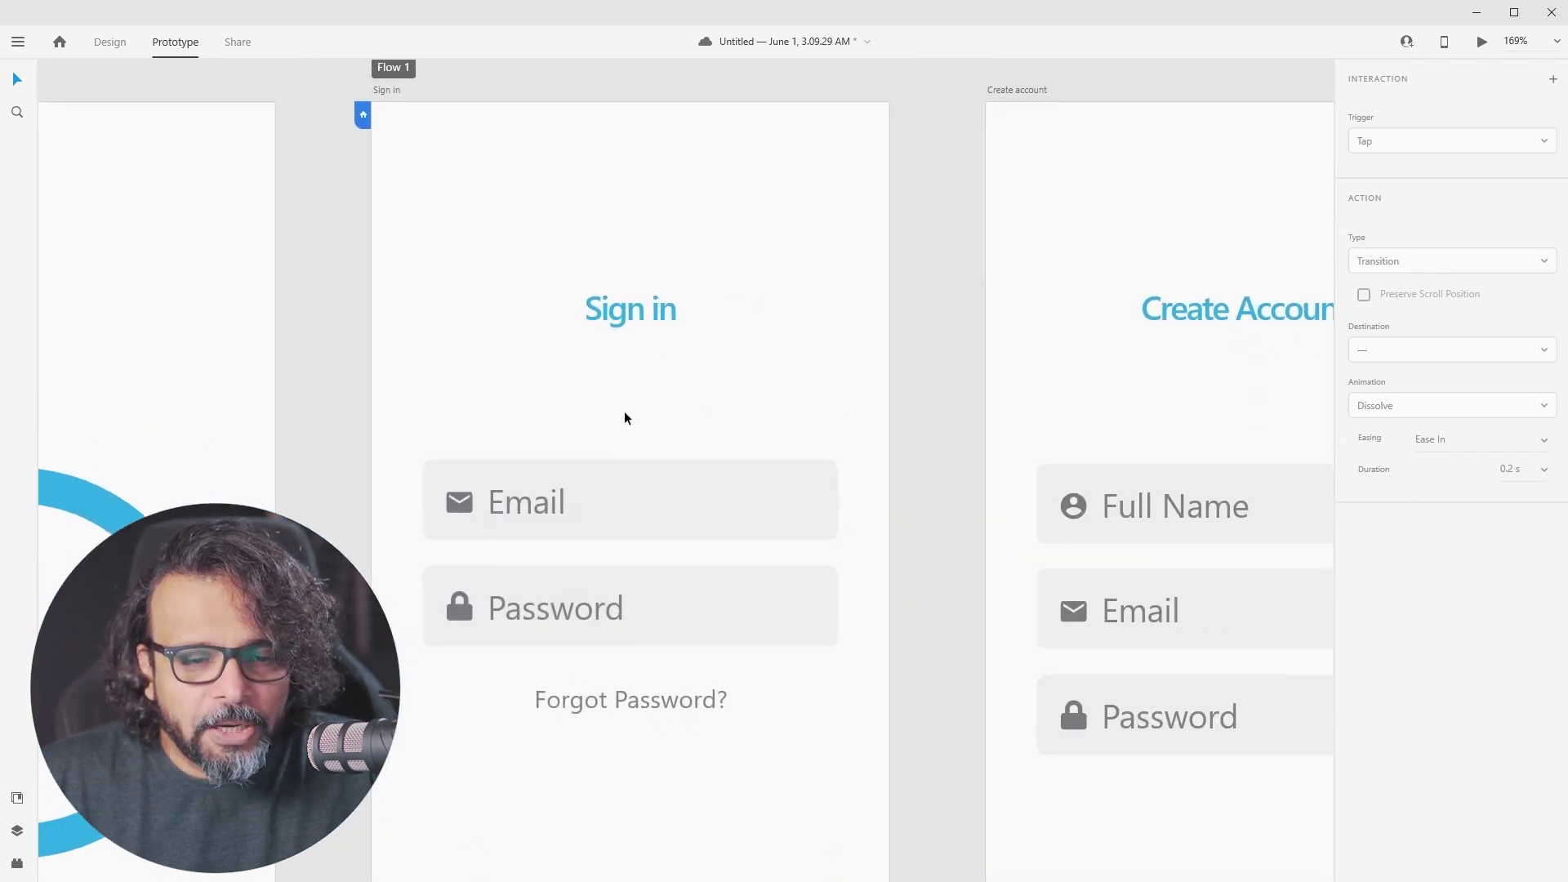
{"action": "scroll", "coordinate": [604, 418], "scroll_direction": "down", "scroll_amount": 1}
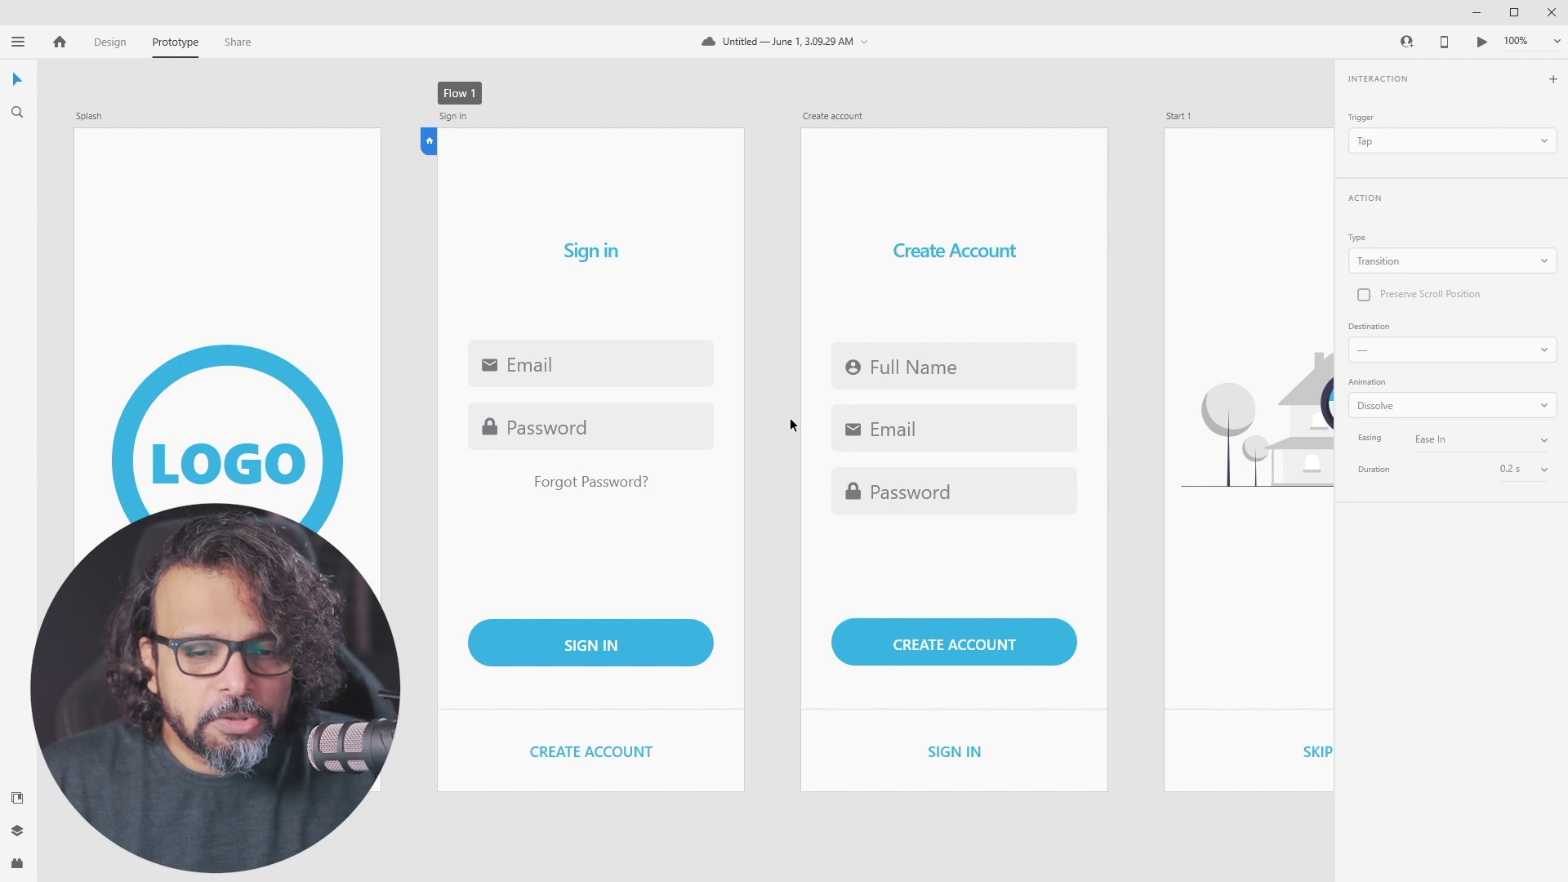
{"action": "left_click", "coordinate": [636, 646]}
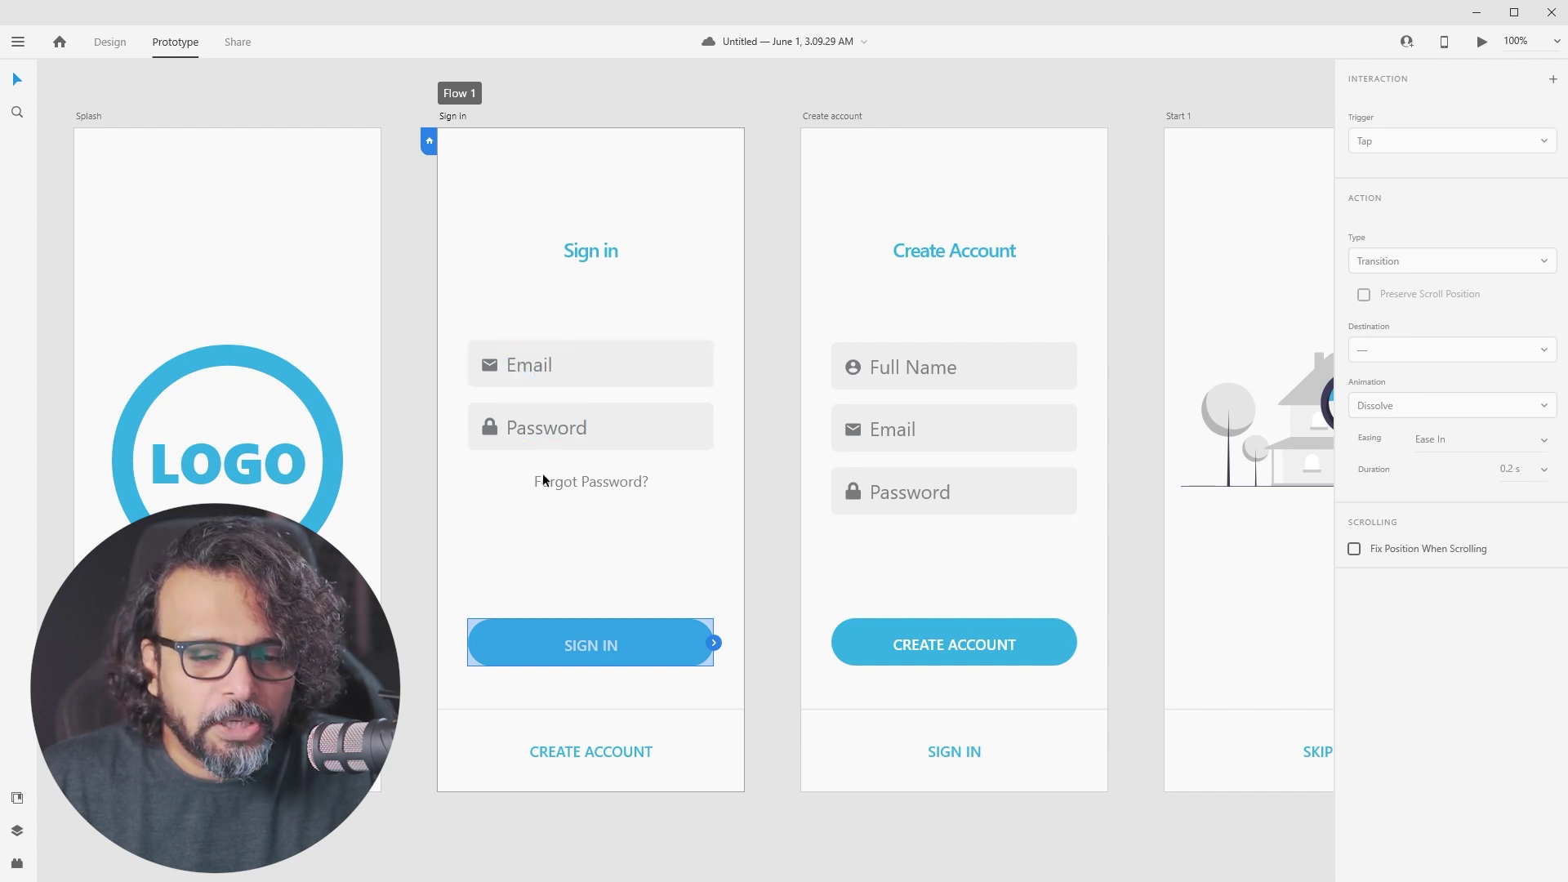
{"action": "left_click_drag", "start_coordinate": [745, 560], "coordinate": [354, 560]}
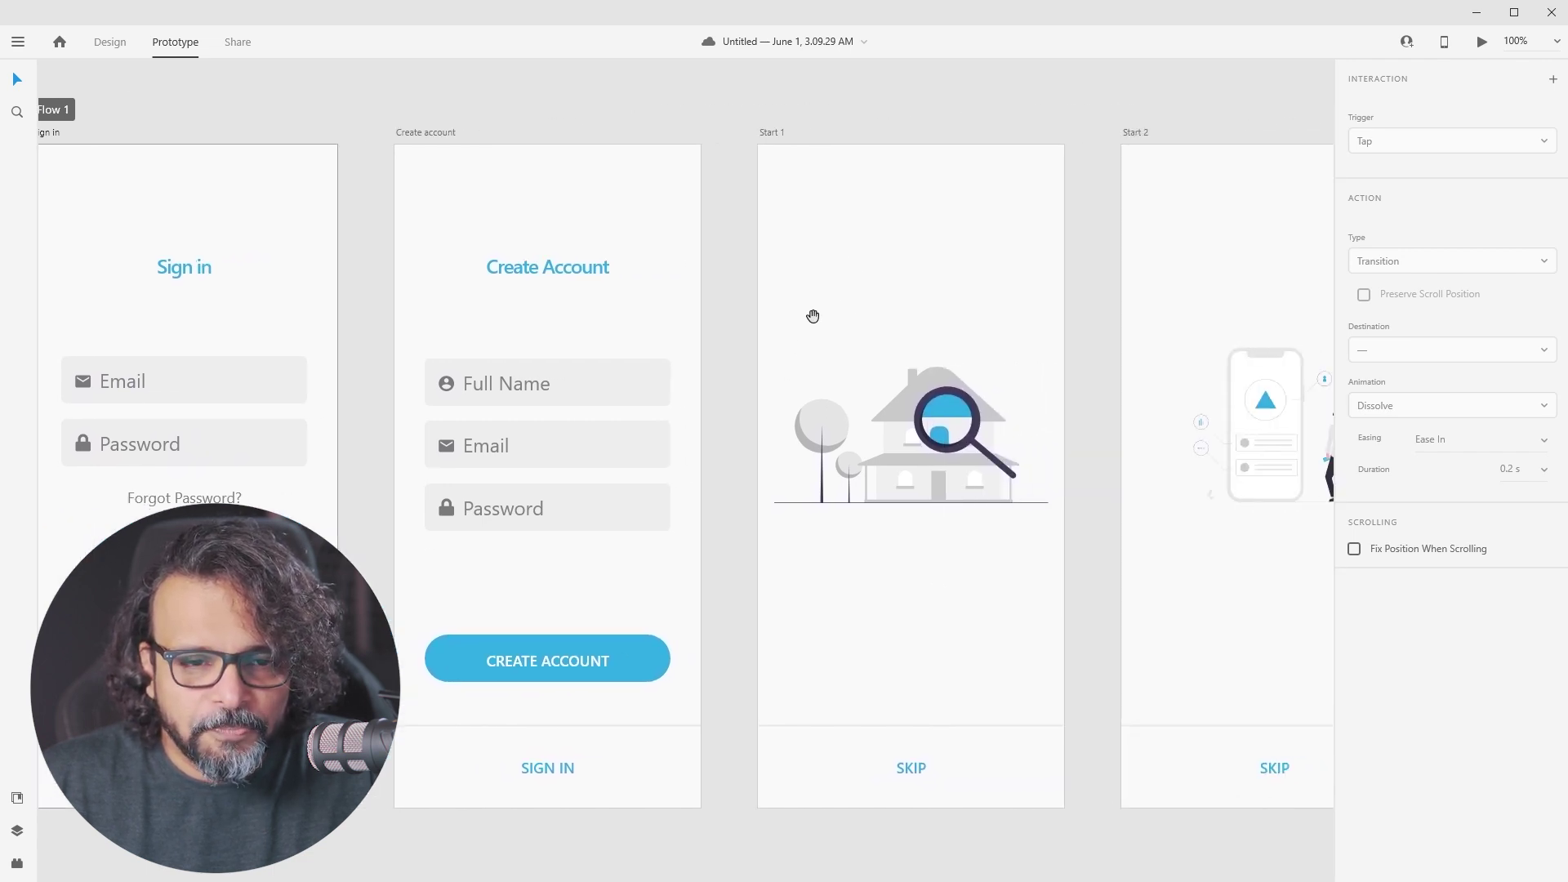
{"action": "left_click_drag", "start_coordinate": [580, 392], "coordinate": [353, 384]}
{"action": "left_click_drag", "start_coordinate": [923, 317], "coordinate": [672, 308]}
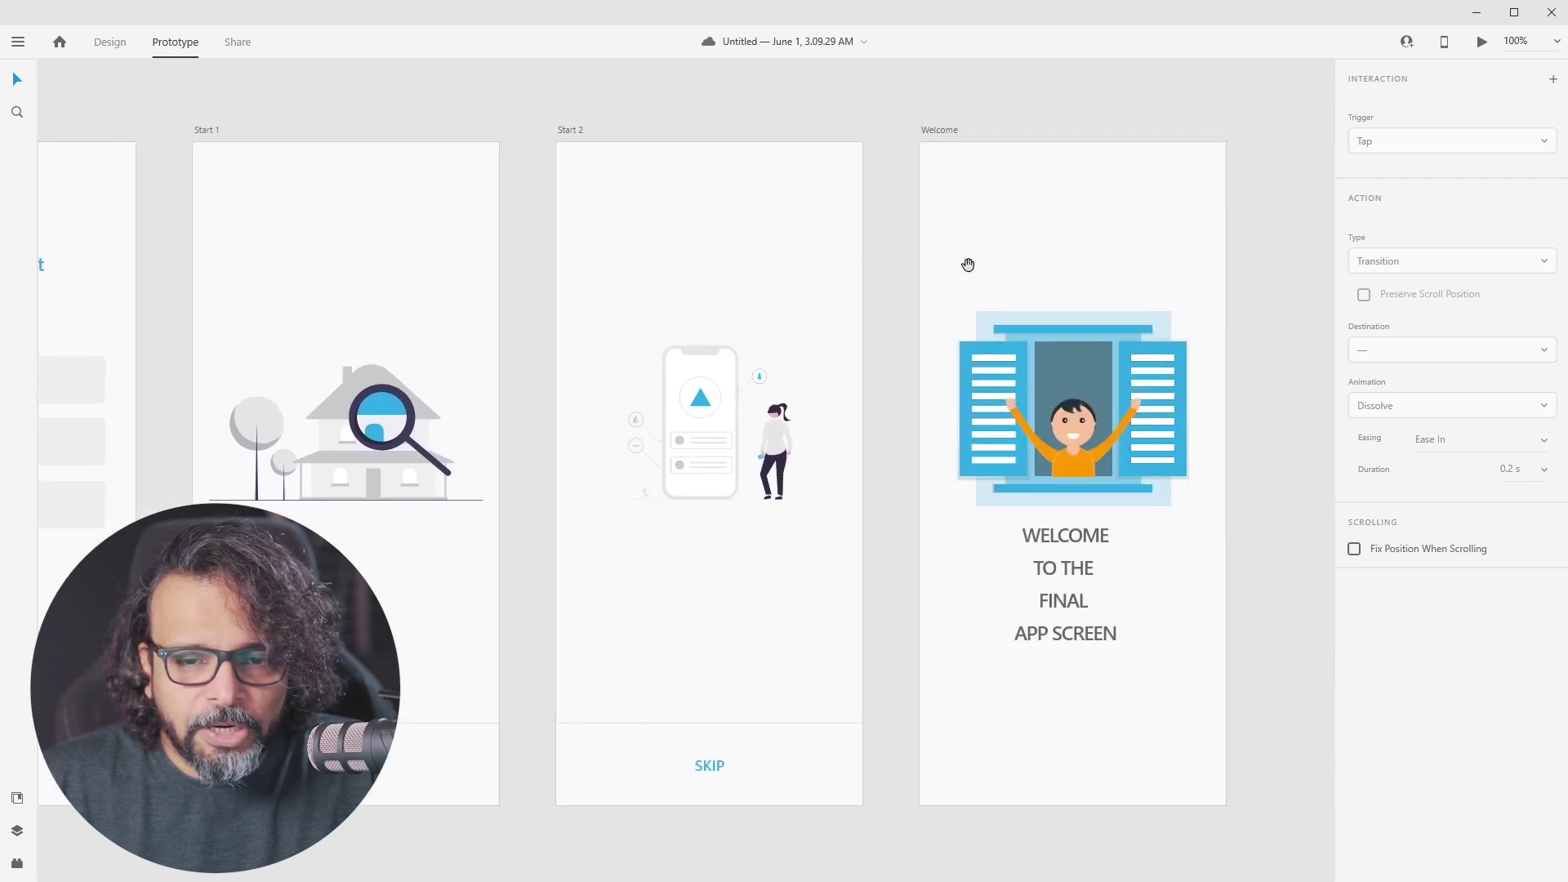
{"action": "left_click_drag", "start_coordinate": [277, 523], "coordinate": [773, 531]}
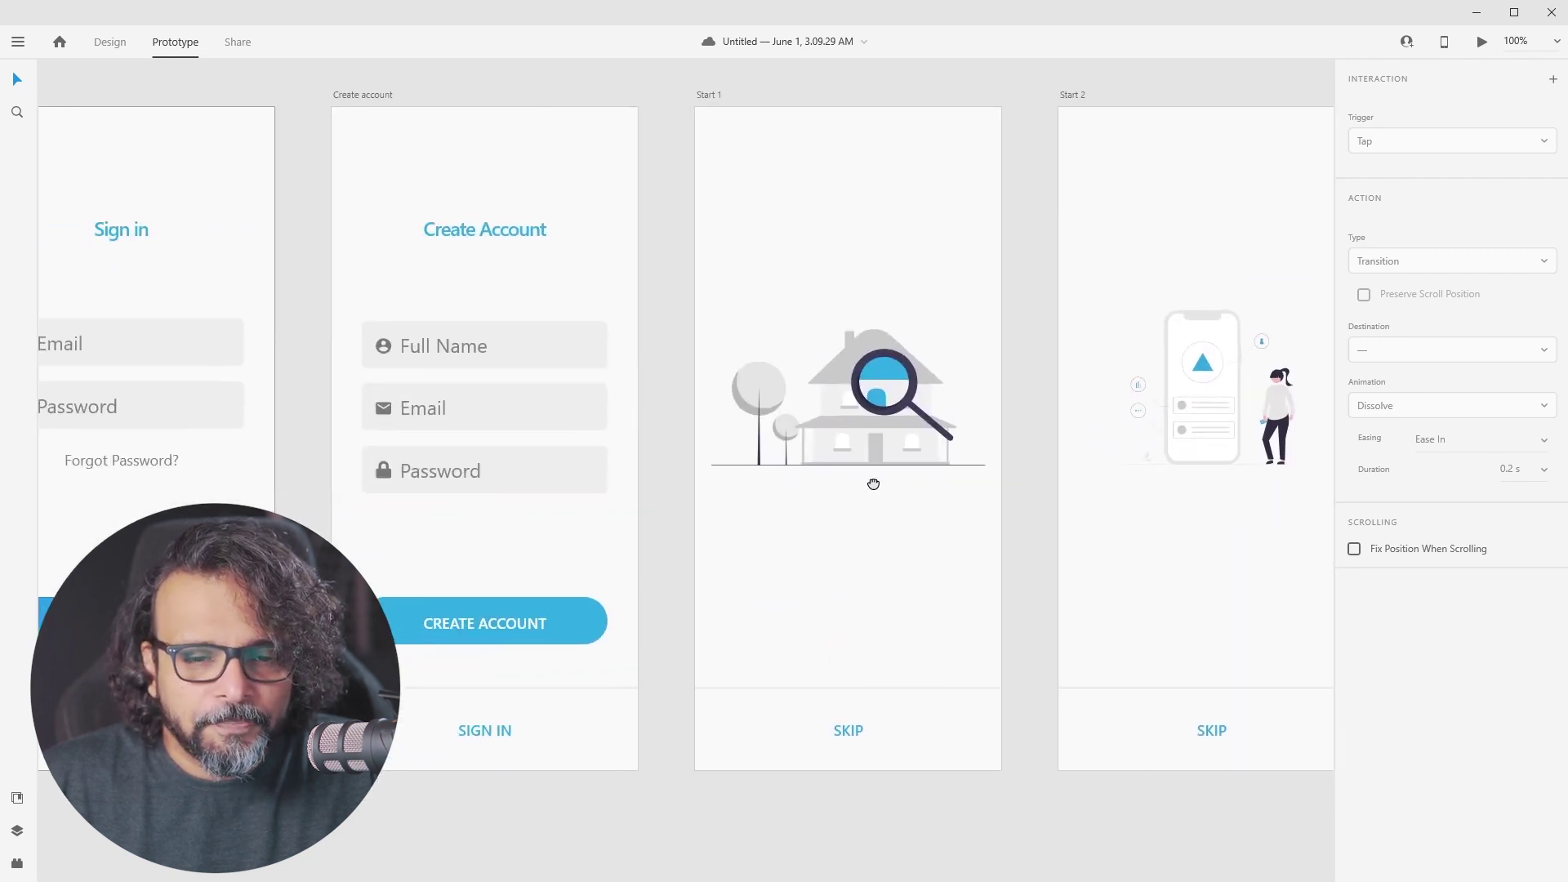
{"action": "left_click_drag", "start_coordinate": [382, 547], "coordinate": [733, 542]}
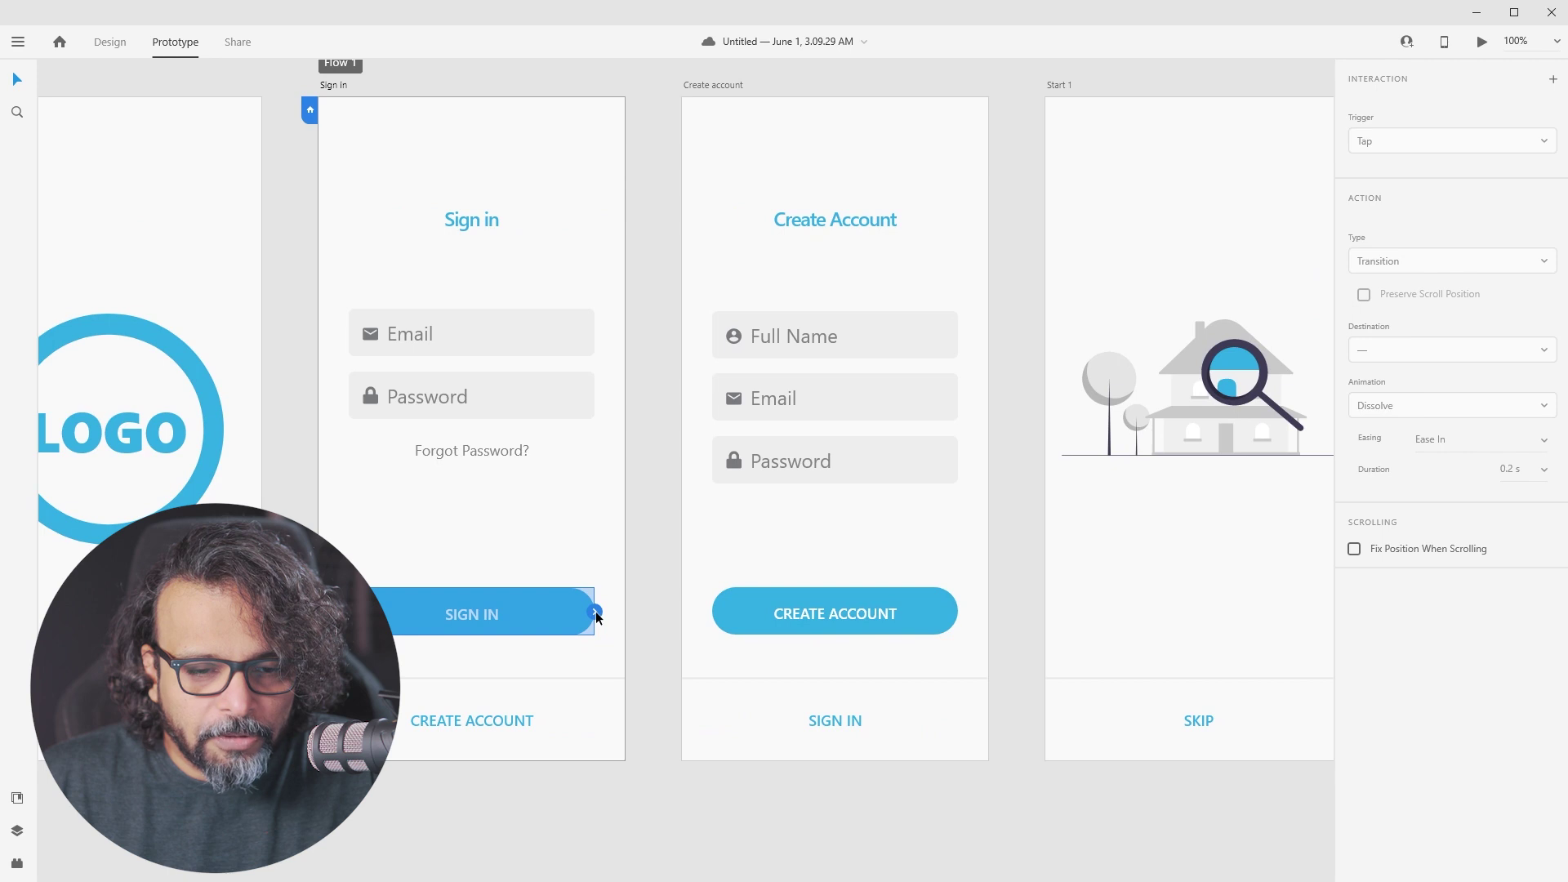
{"action": "scroll", "coordinate": [574, 587], "scroll_direction": "down", "scroll_amount": 5, "text": "ctrl"}
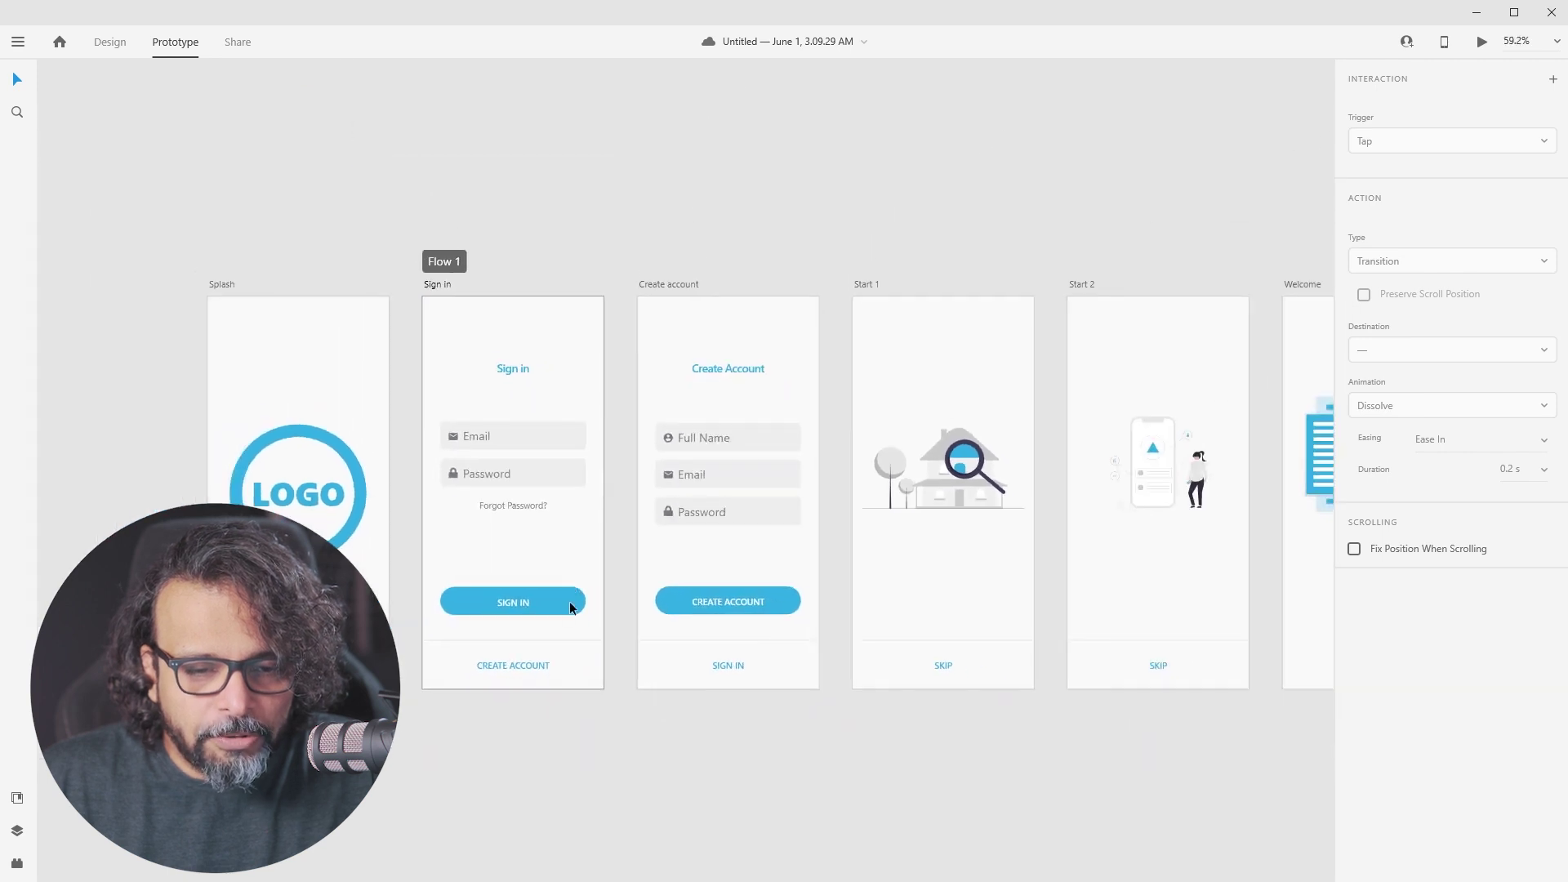
{"action": "left_click_drag", "start_coordinate": [586, 603], "coordinate": [857, 528]}
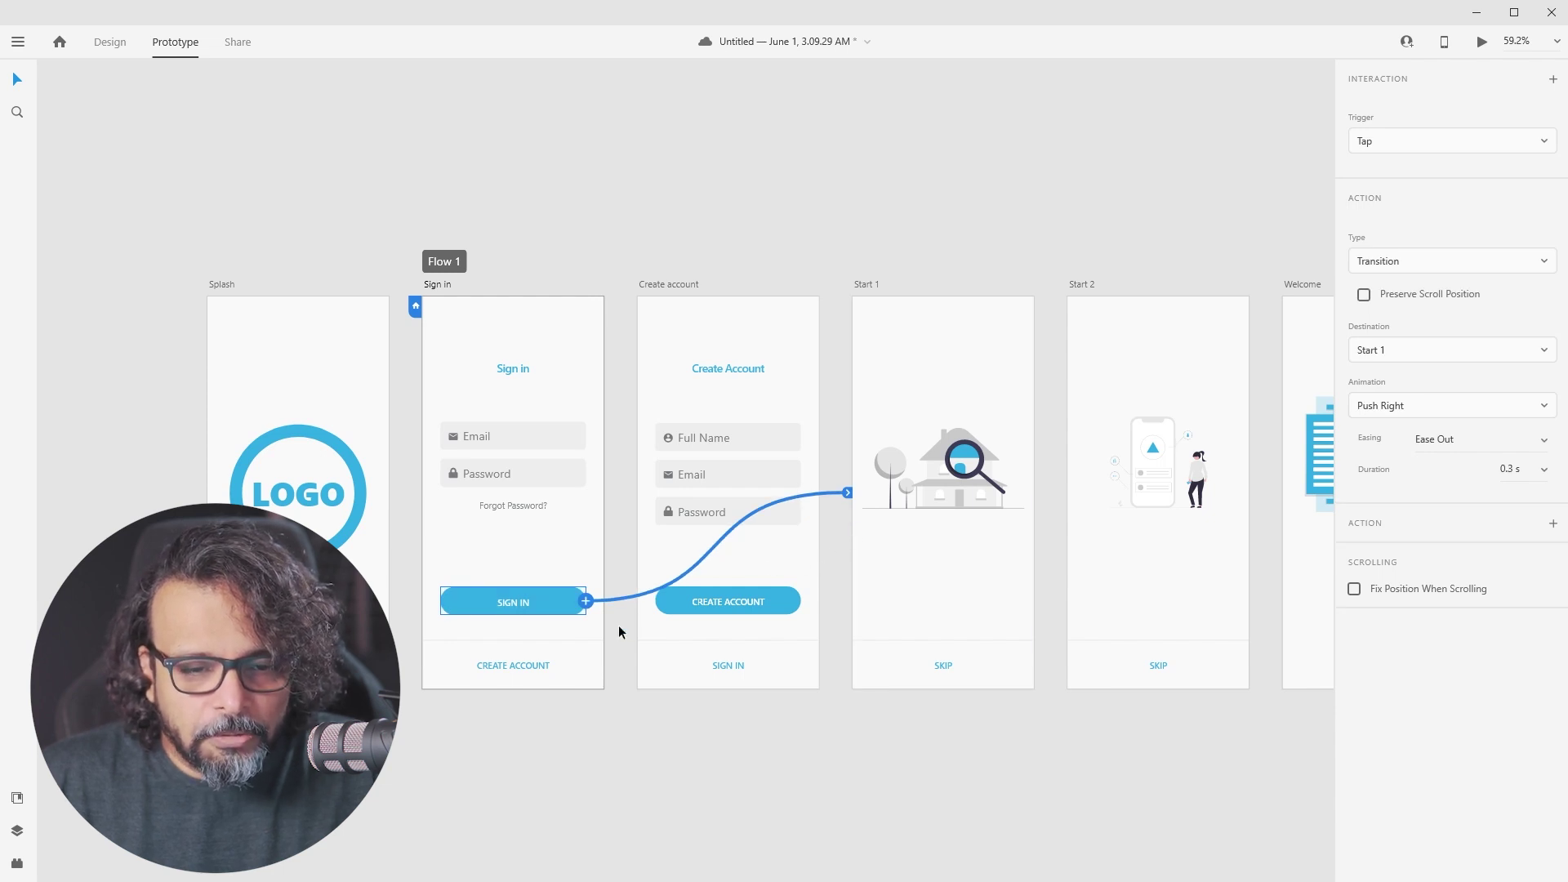
Link the CREATE ACCOUNT text on the Sign in artboard to the Create account artboard
{"action": "left_click", "coordinate": [525, 665]}
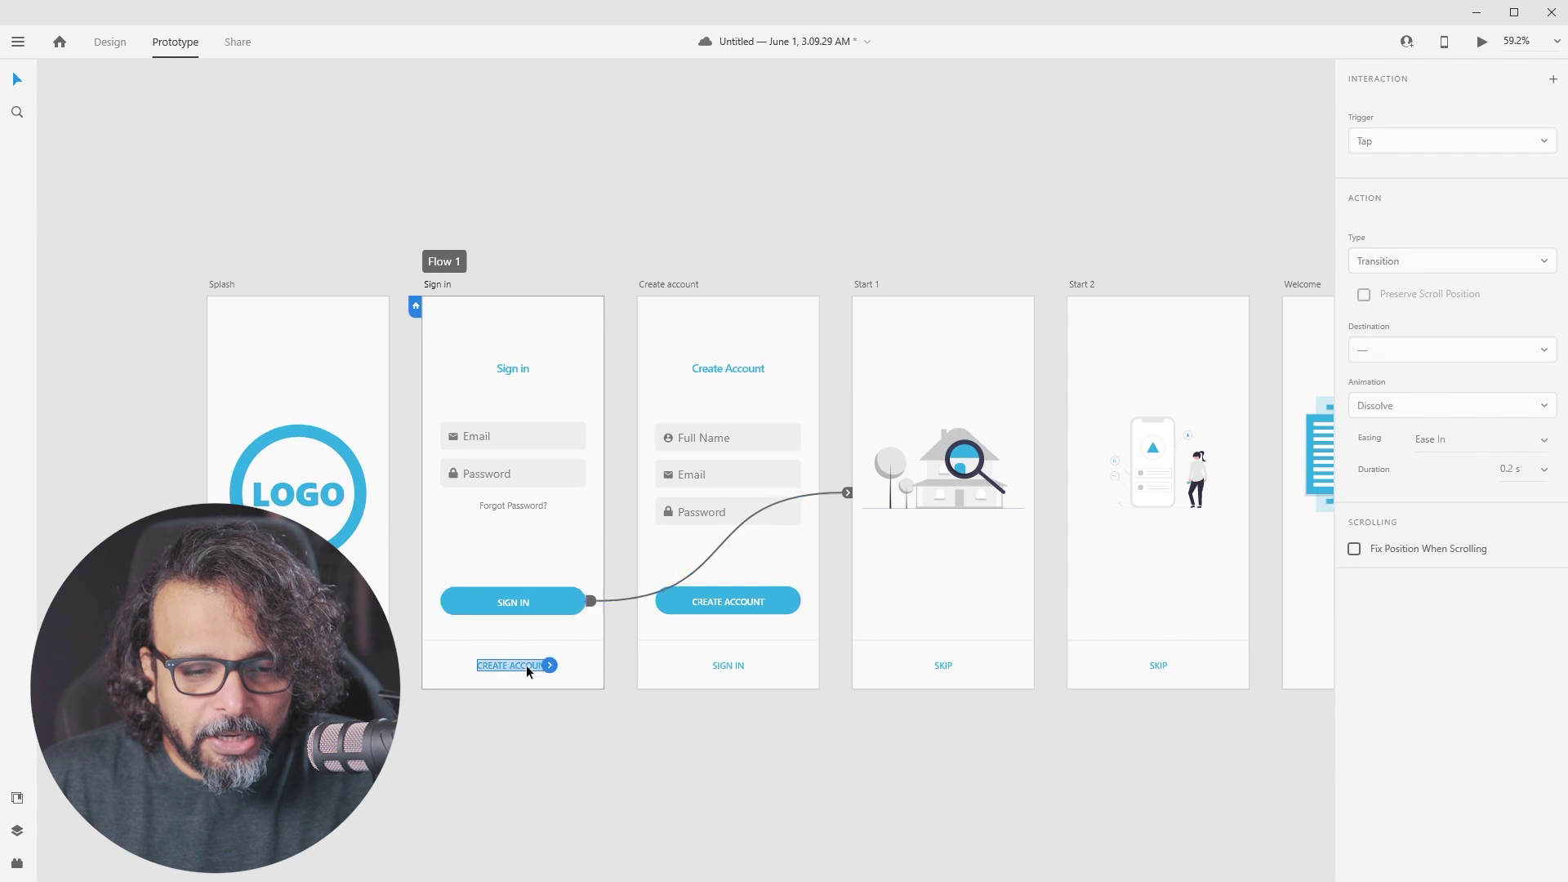
{"action": "left_click_drag", "start_coordinate": [548, 665], "coordinate": [635, 638]}
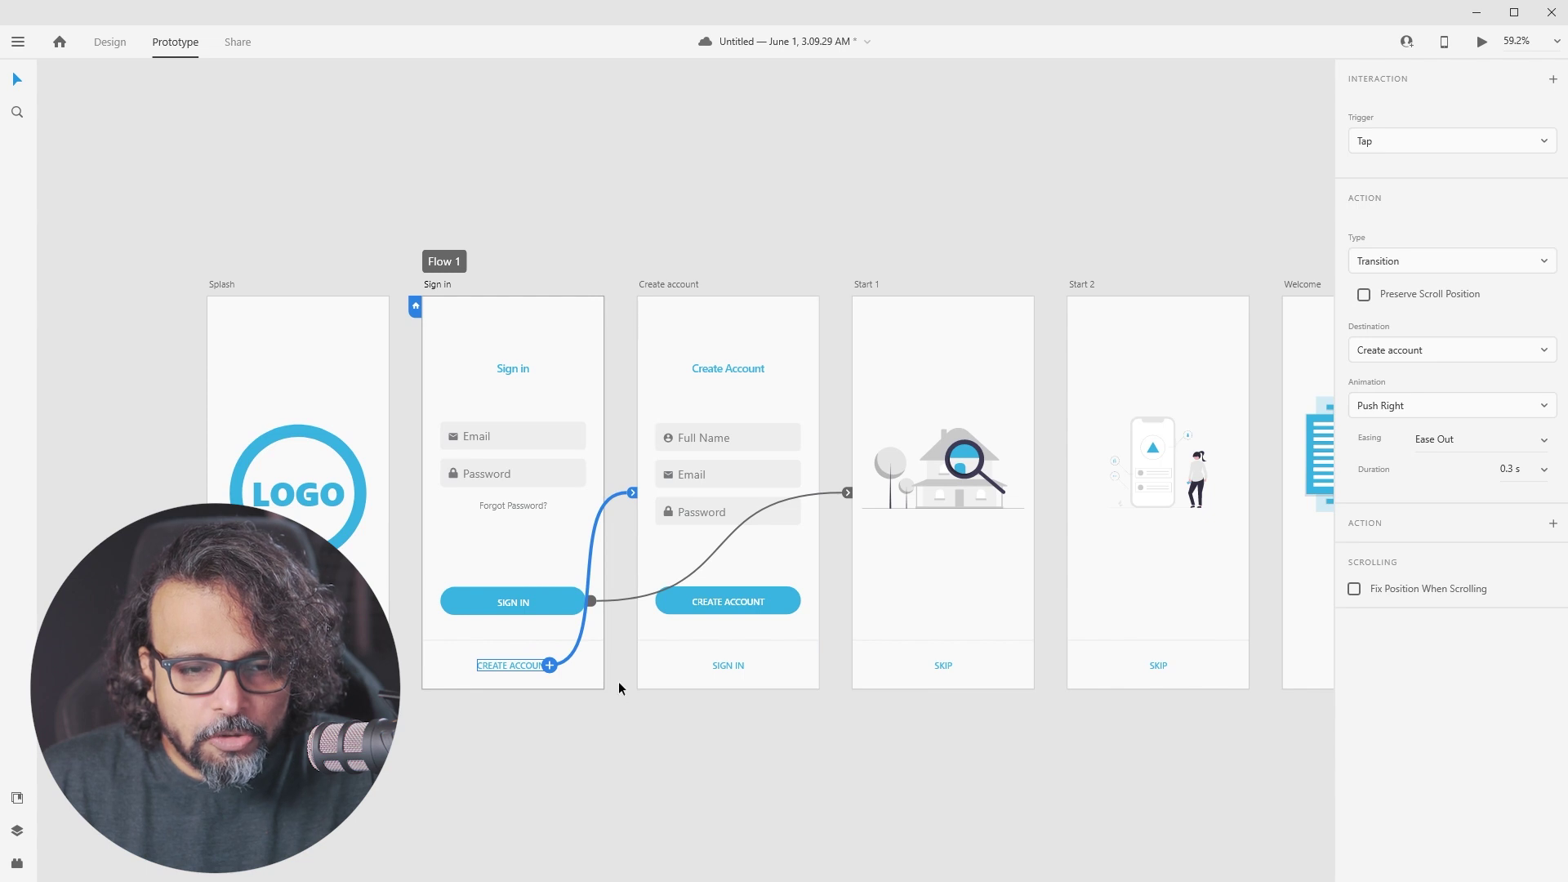
{"action": "left_click", "coordinate": [568, 312]}
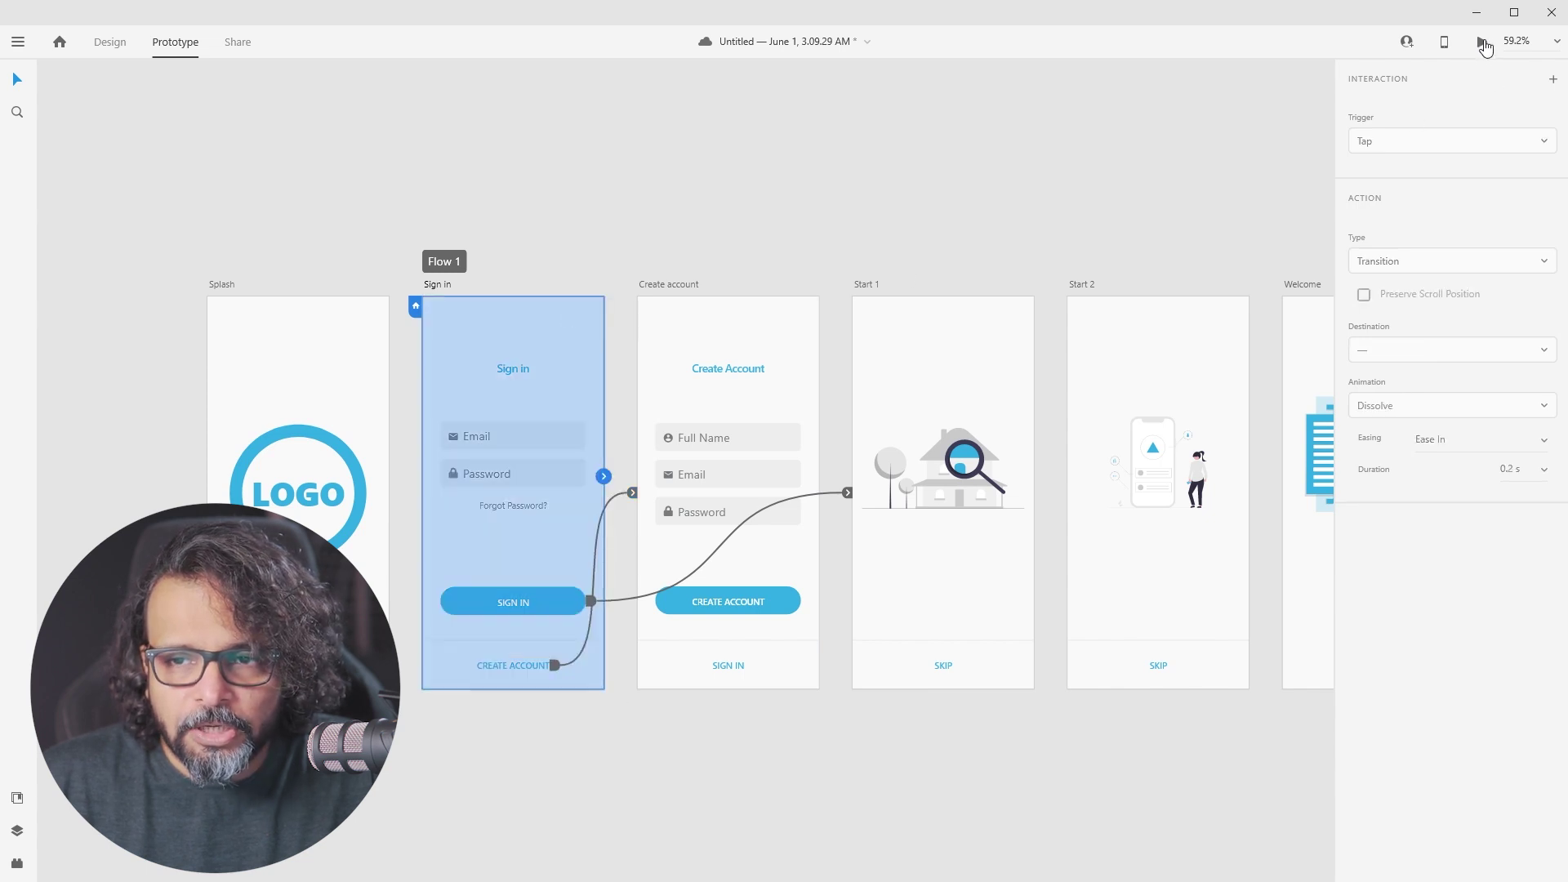
Preview the prototype from the Sign in screen, test the SIGN IN button's link, and close the preview
{"action": "left_click", "coordinate": [1481, 42]}
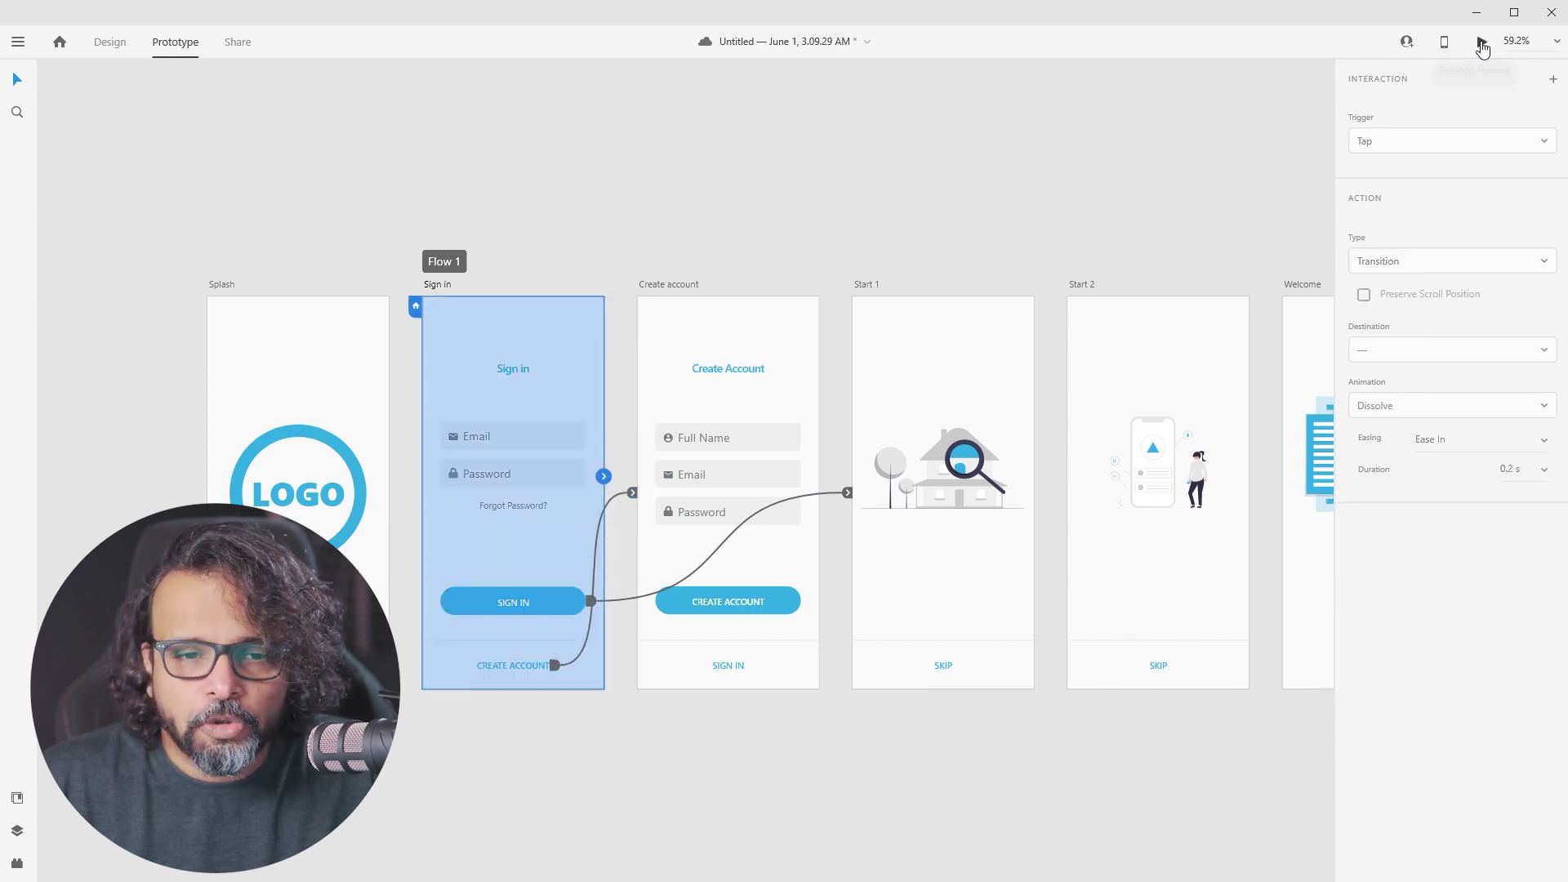
{"action": "left_click_drag", "start_coordinate": [185, 1], "coordinate": [691, 83]}
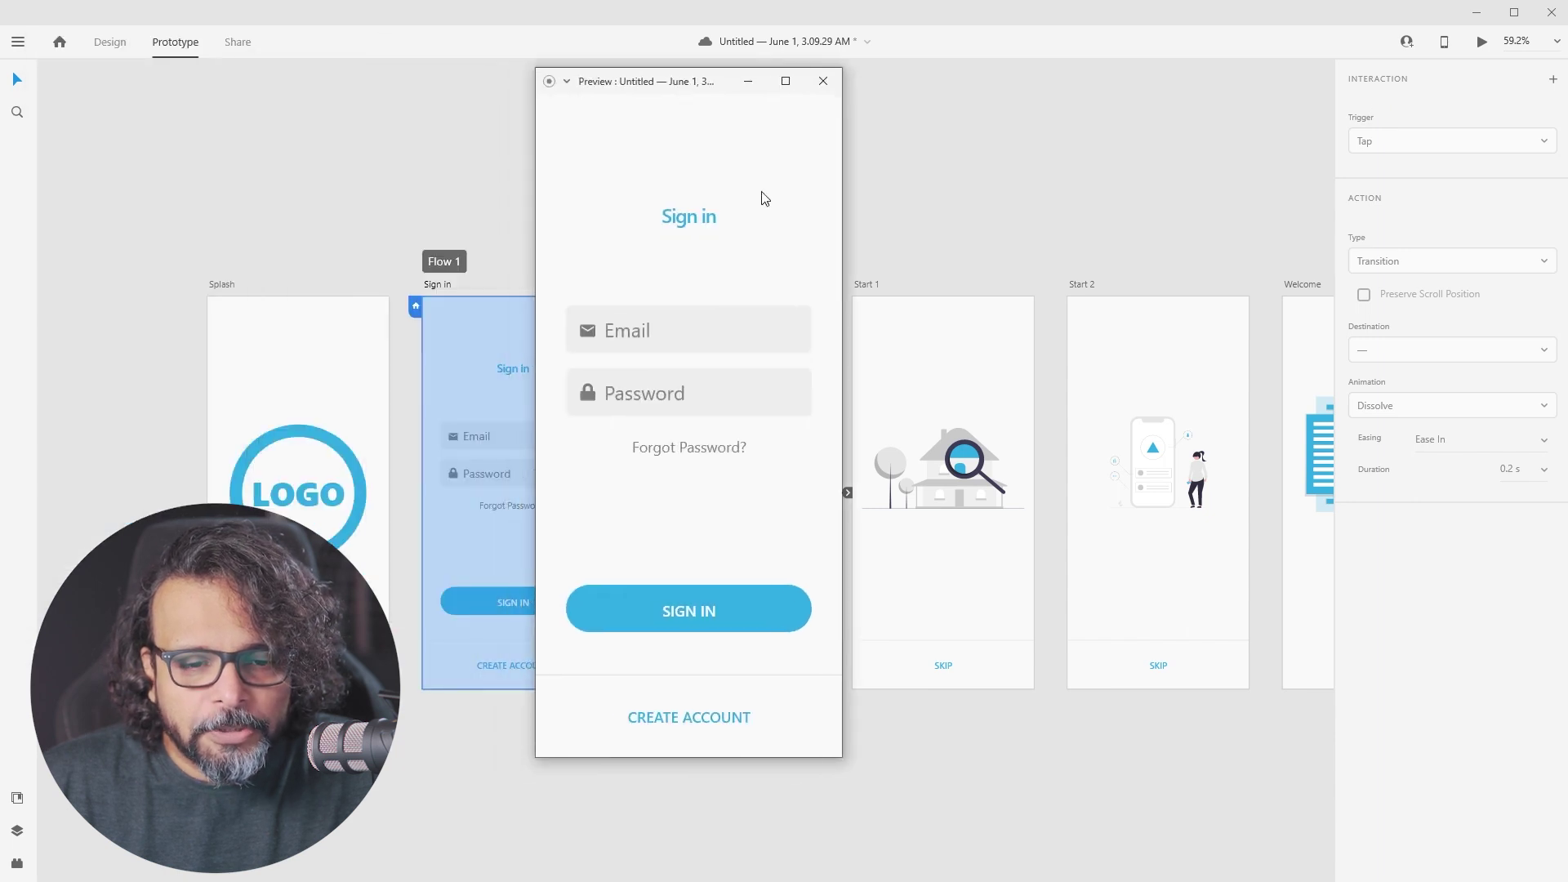
{"action": "left_click", "coordinate": [688, 612]}
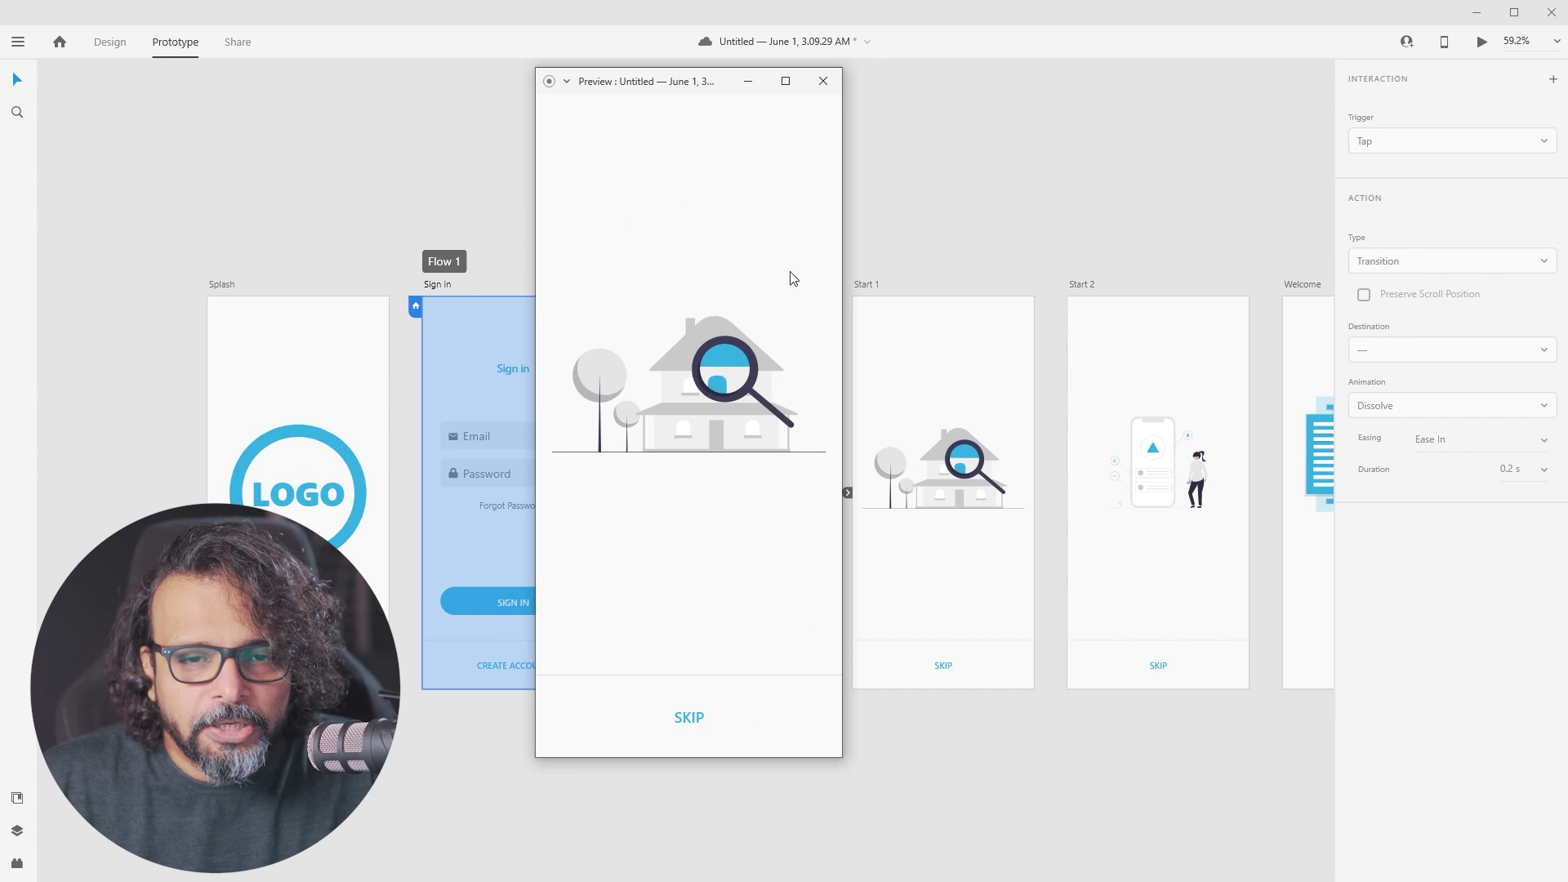
{"action": "left_click", "coordinate": [823, 82]}
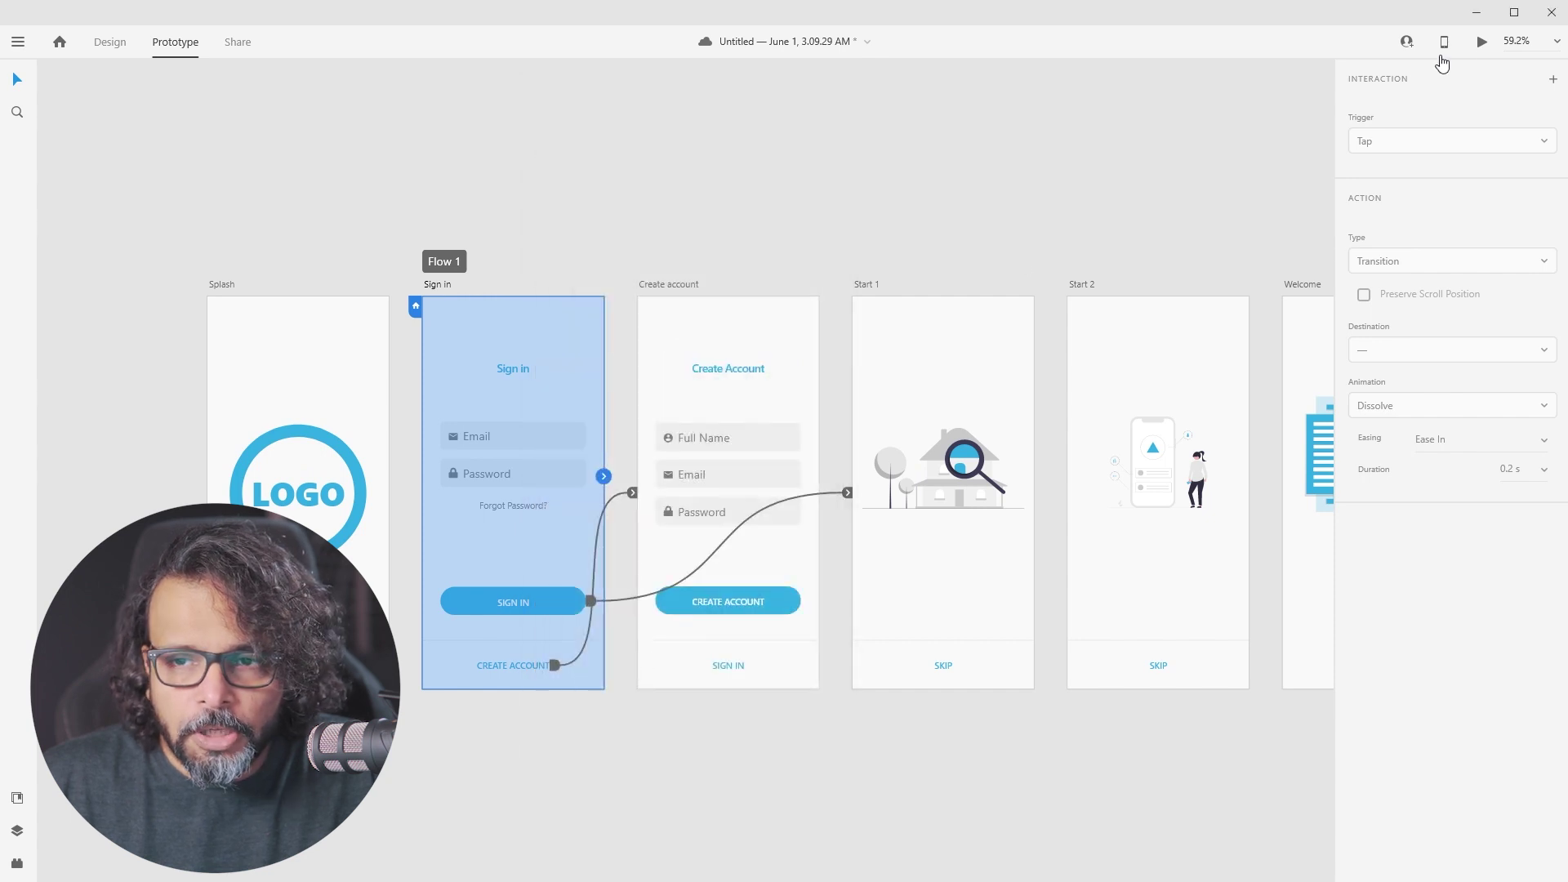
Preview the prototype again, test the CREATE ACCOUNT link on the Sign in screen, and close the preview
{"action": "left_click", "coordinate": [1480, 44]}
{"action": "left_click_drag", "start_coordinate": [167, 1], "coordinate": [756, 105]}
{"action": "left_click", "coordinate": [745, 735]}
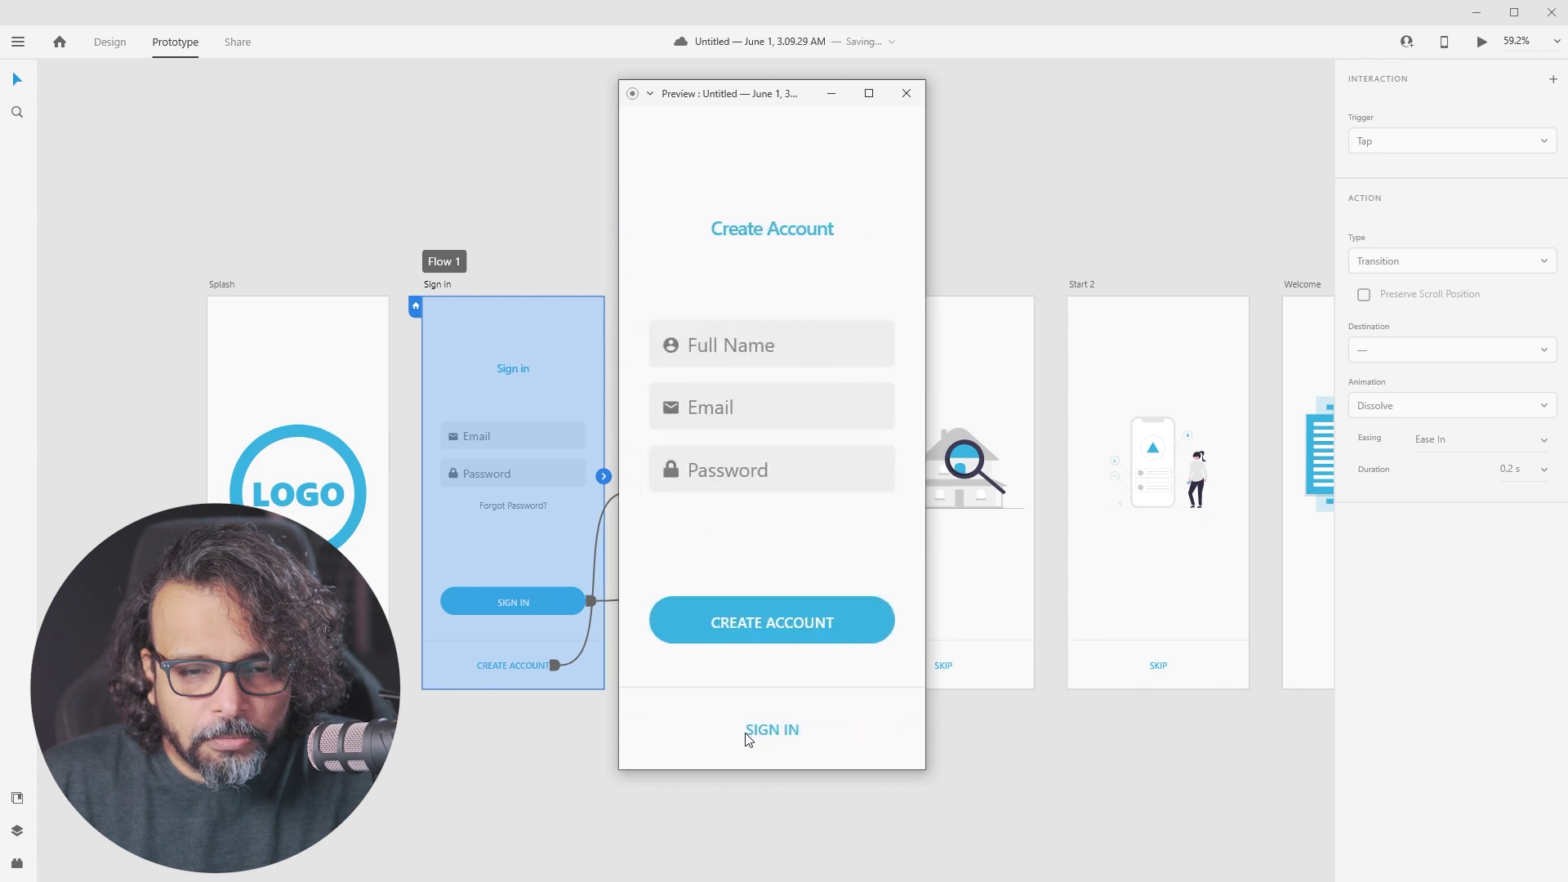
{"action": "left_click", "coordinate": [907, 93]}
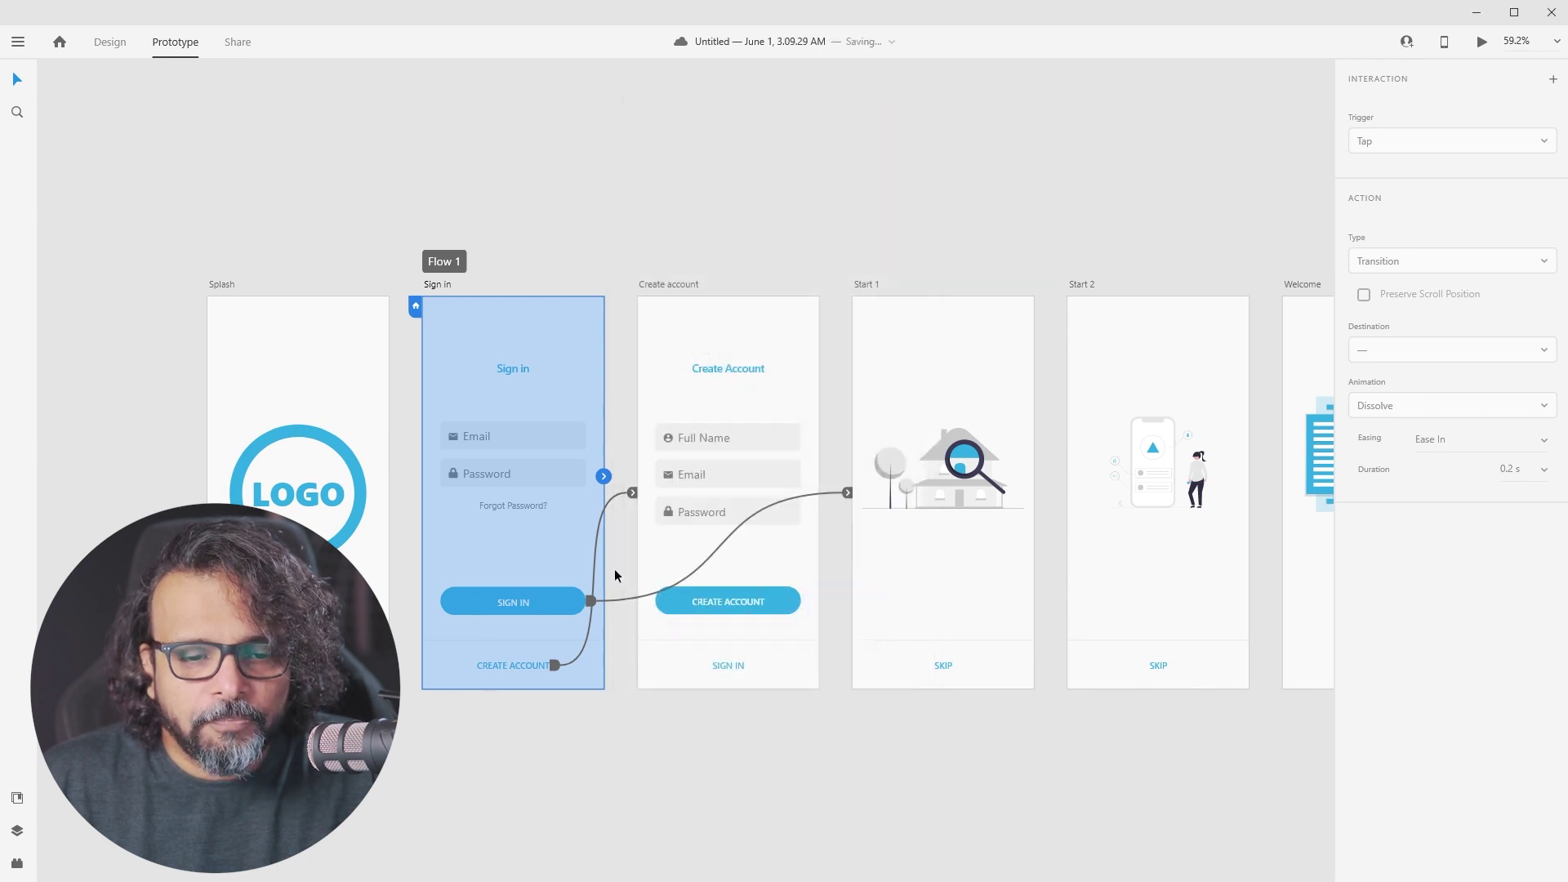
Review the trigger and action type options of the SIGN IN button's link and set its animation to Dissolve
{"action": "left_click", "coordinate": [571, 607]}
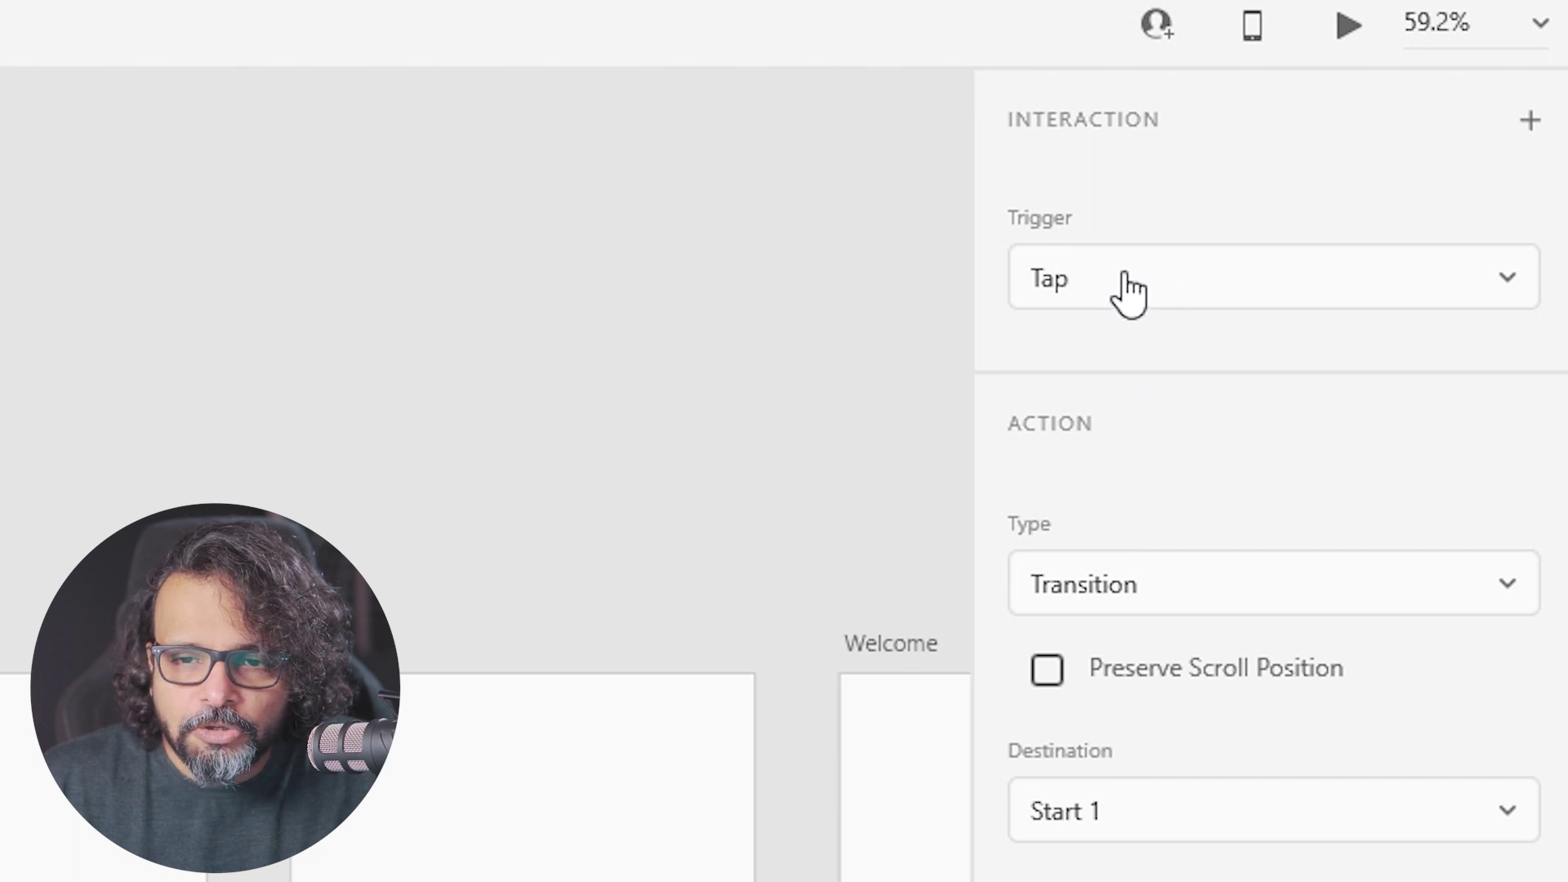
{"action": "left_click", "coordinate": [1208, 281]}
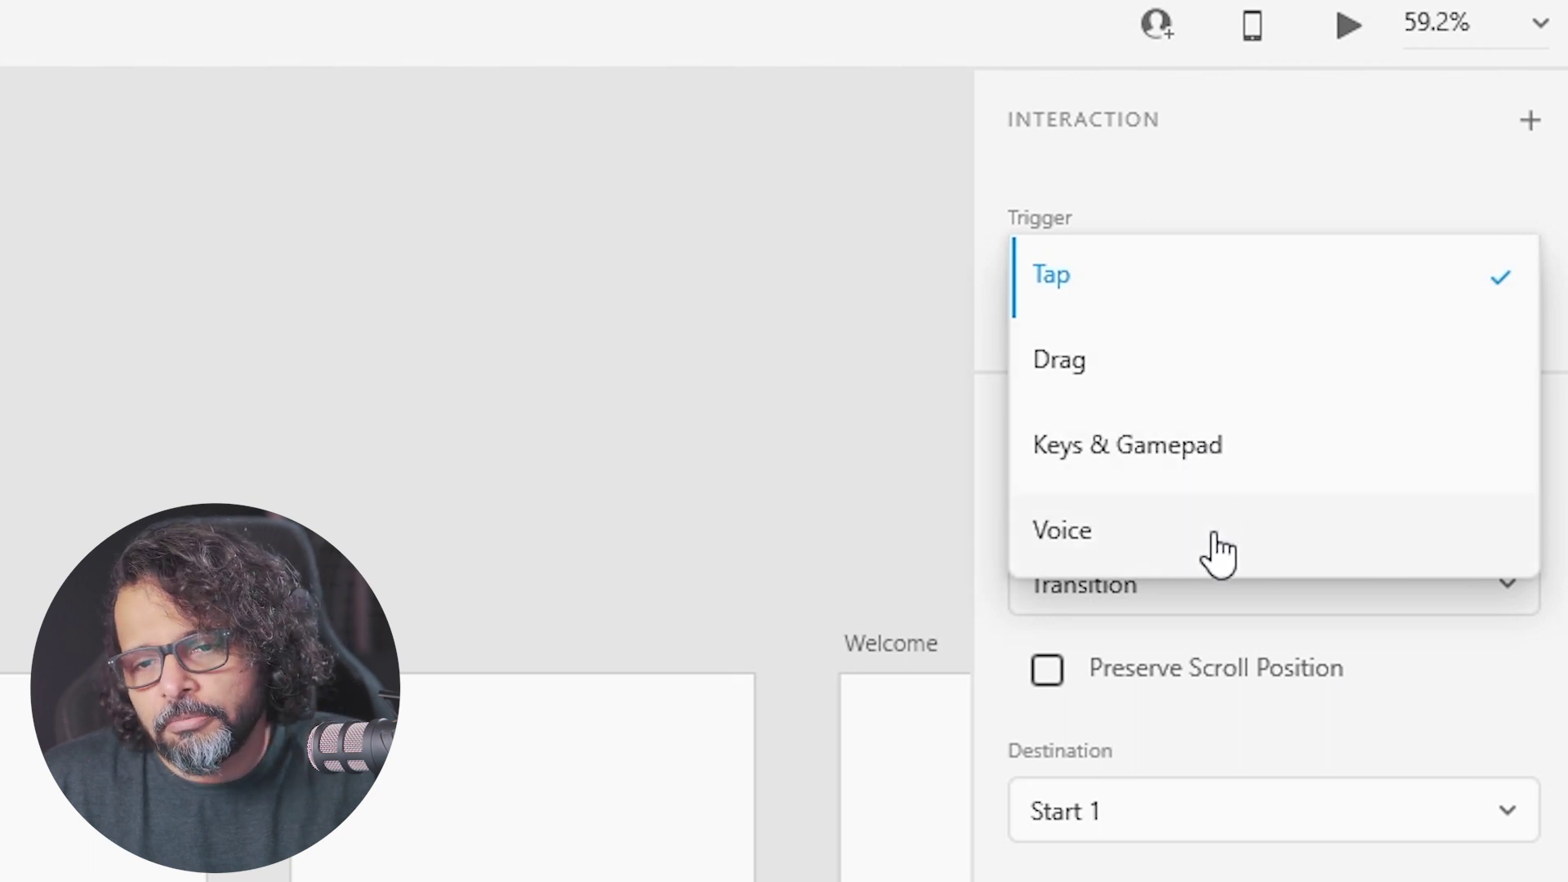
{"action": "left_click", "coordinate": [1178, 302]}
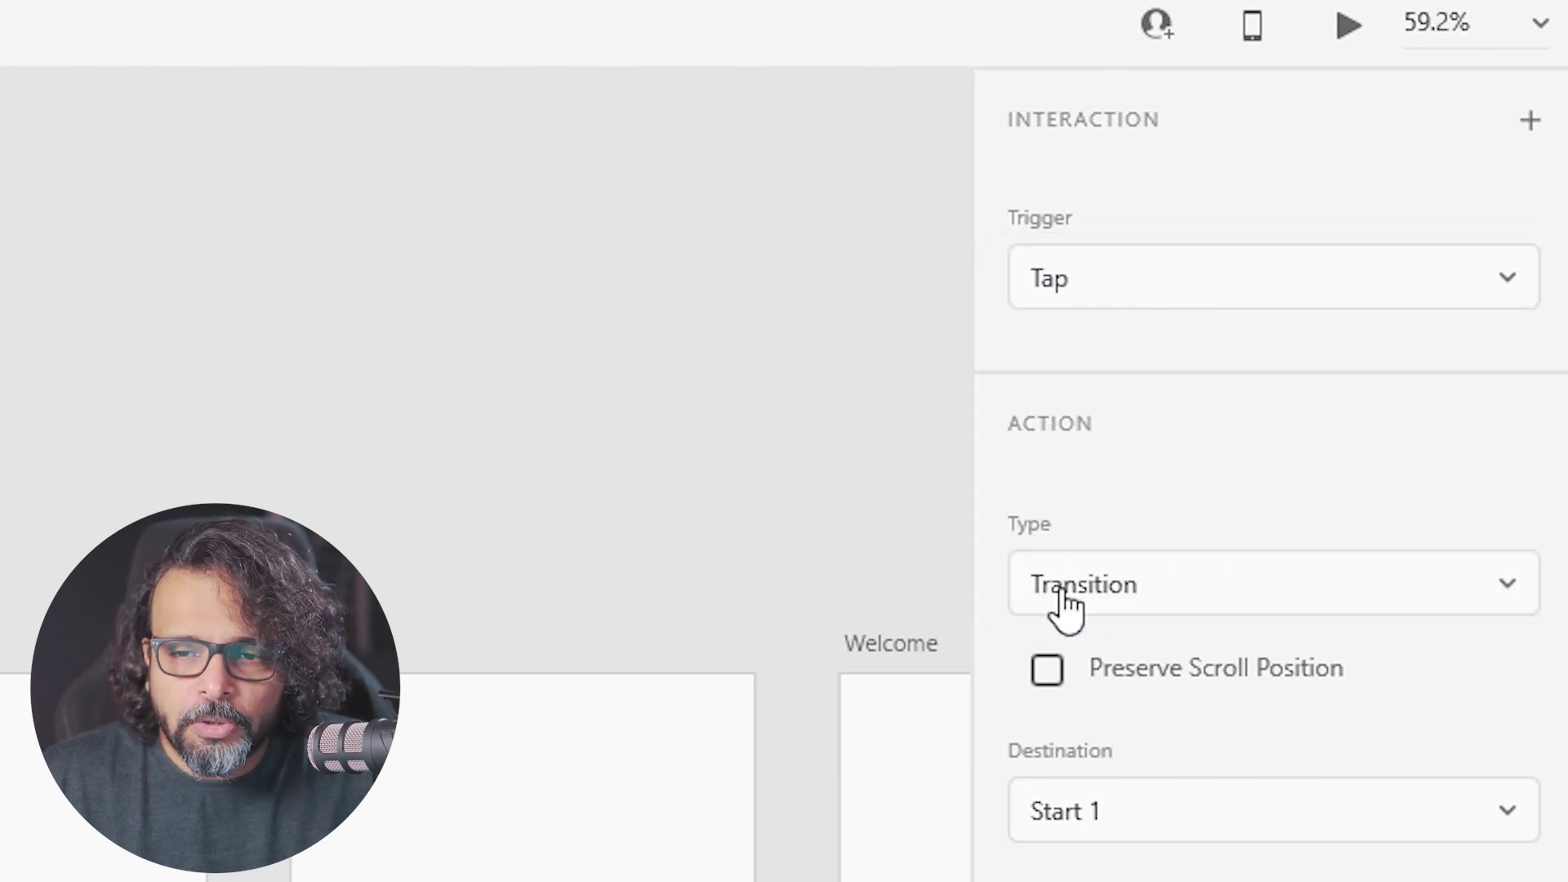
{"action": "left_click", "coordinate": [1231, 582]}
{"action": "left_click", "coordinate": [1236, 492]}
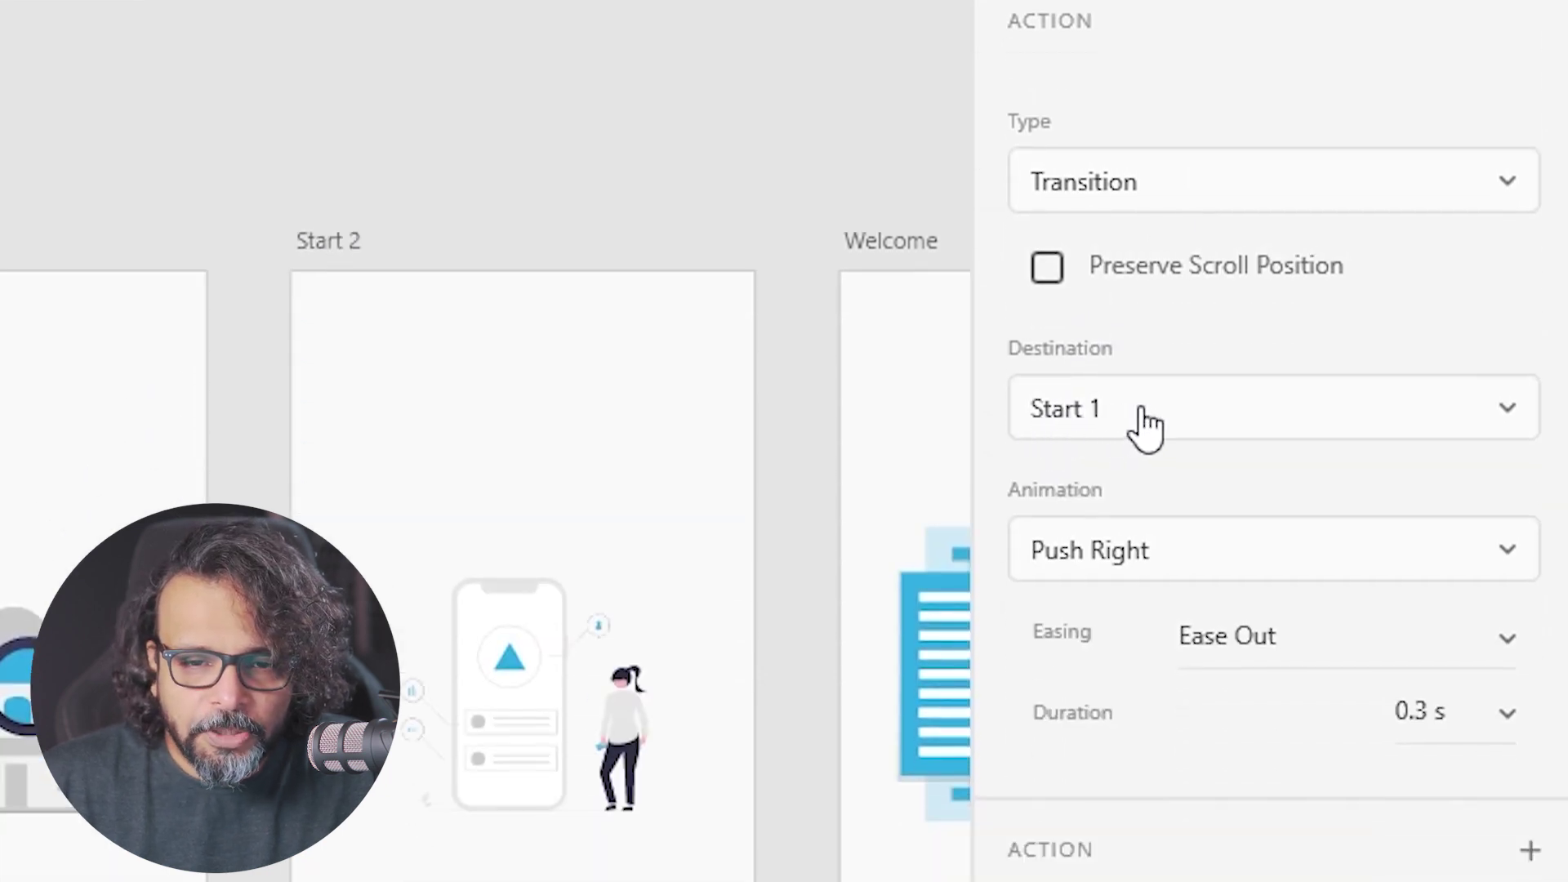
{"action": "left_click", "coordinate": [1200, 574]}
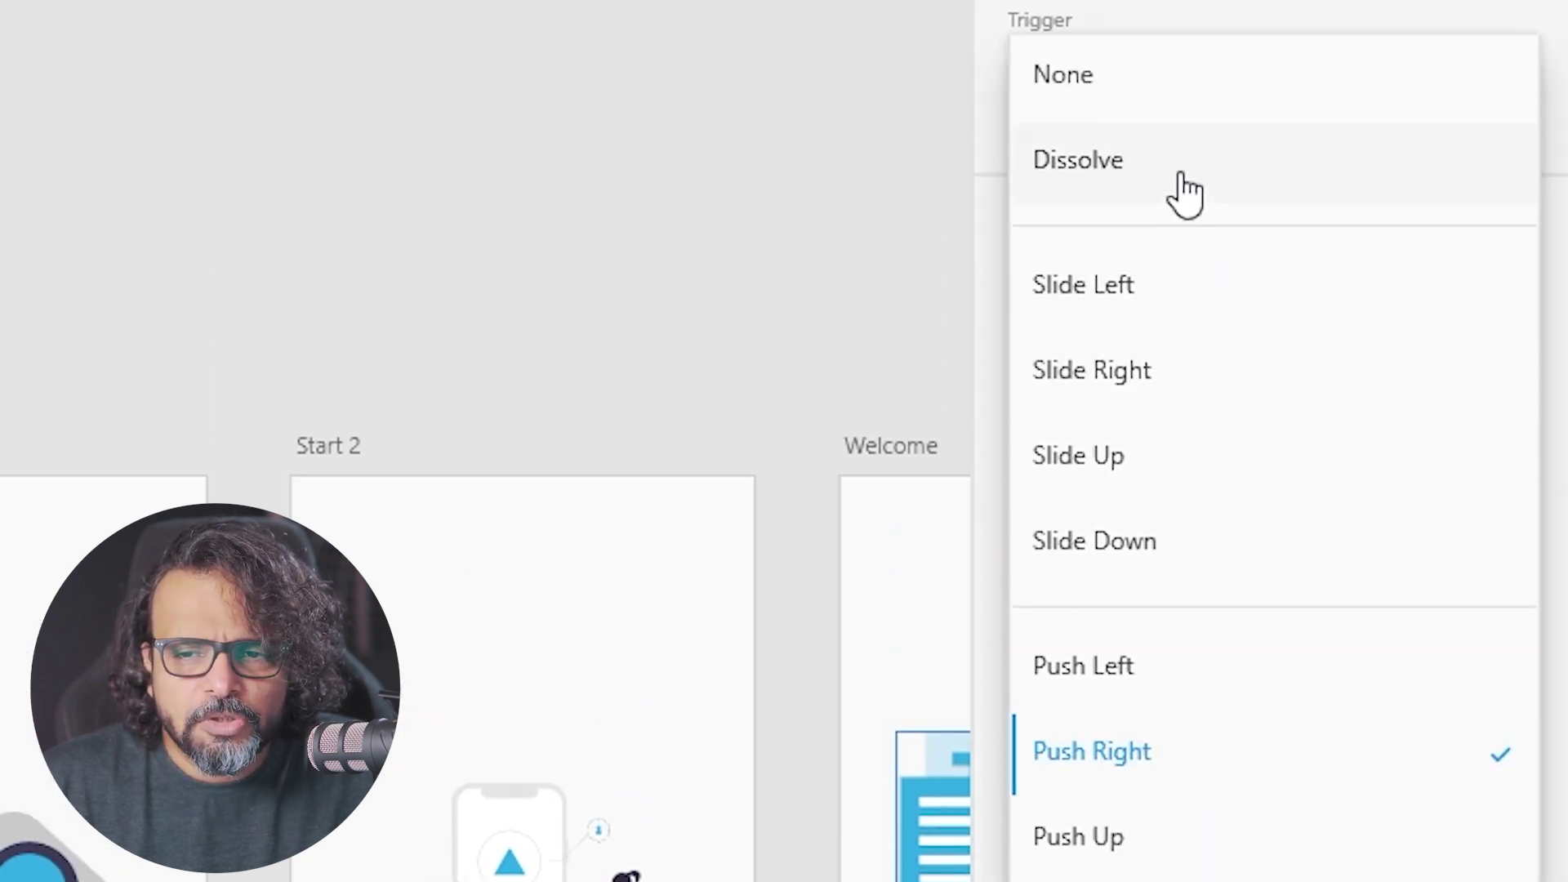
{"action": "left_click", "coordinate": [1184, 194]}
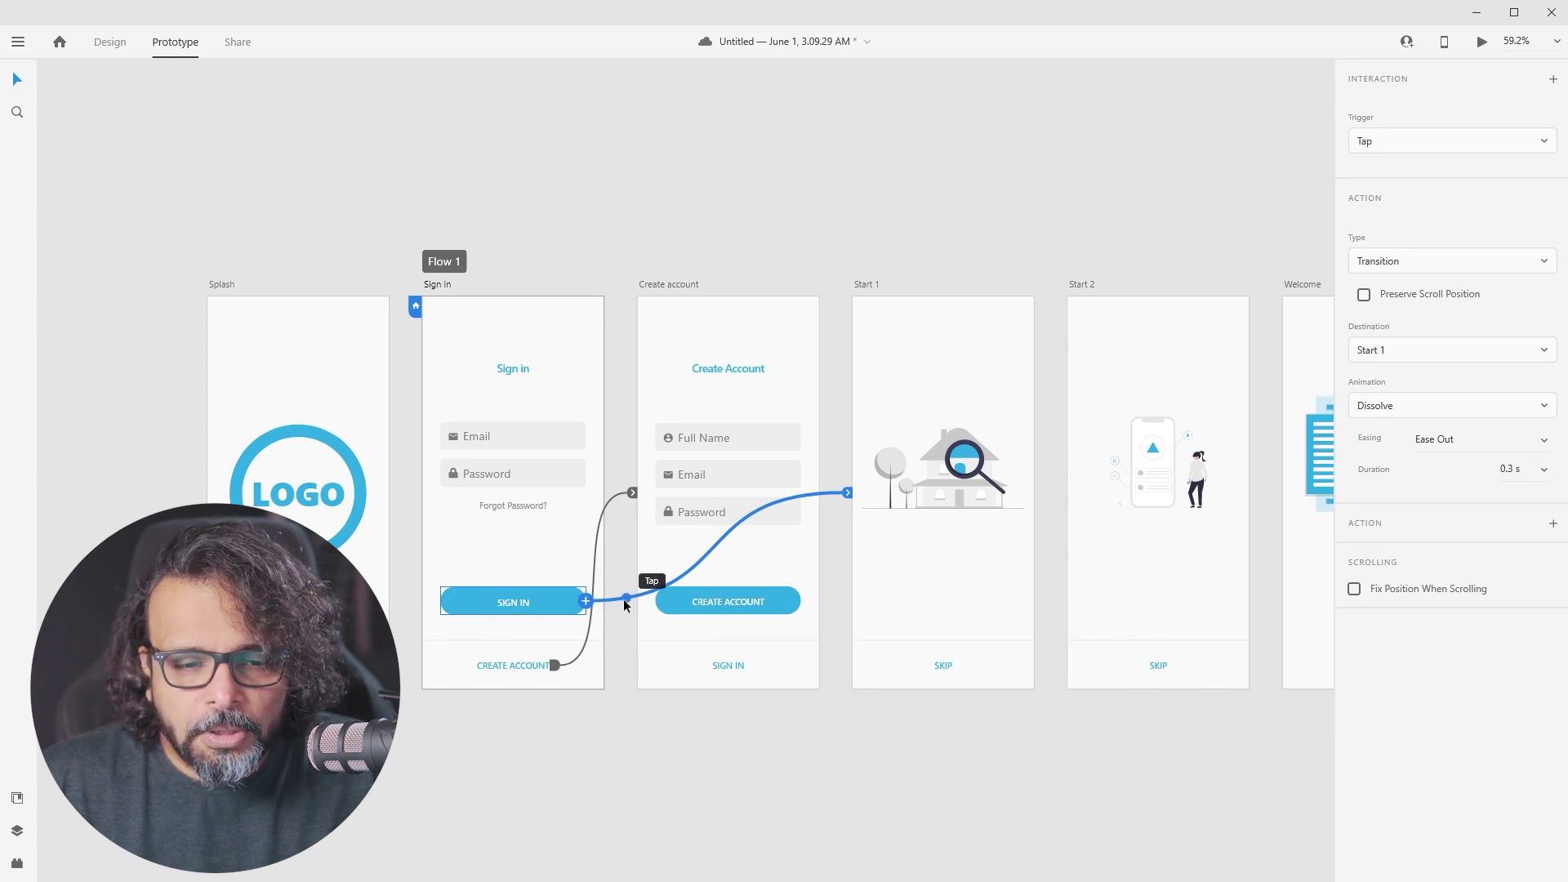
Set the animation of the CREATE ACCOUNT text's link on the Sign in artboard to Dissolve
{"action": "left_click", "coordinate": [537, 666]}
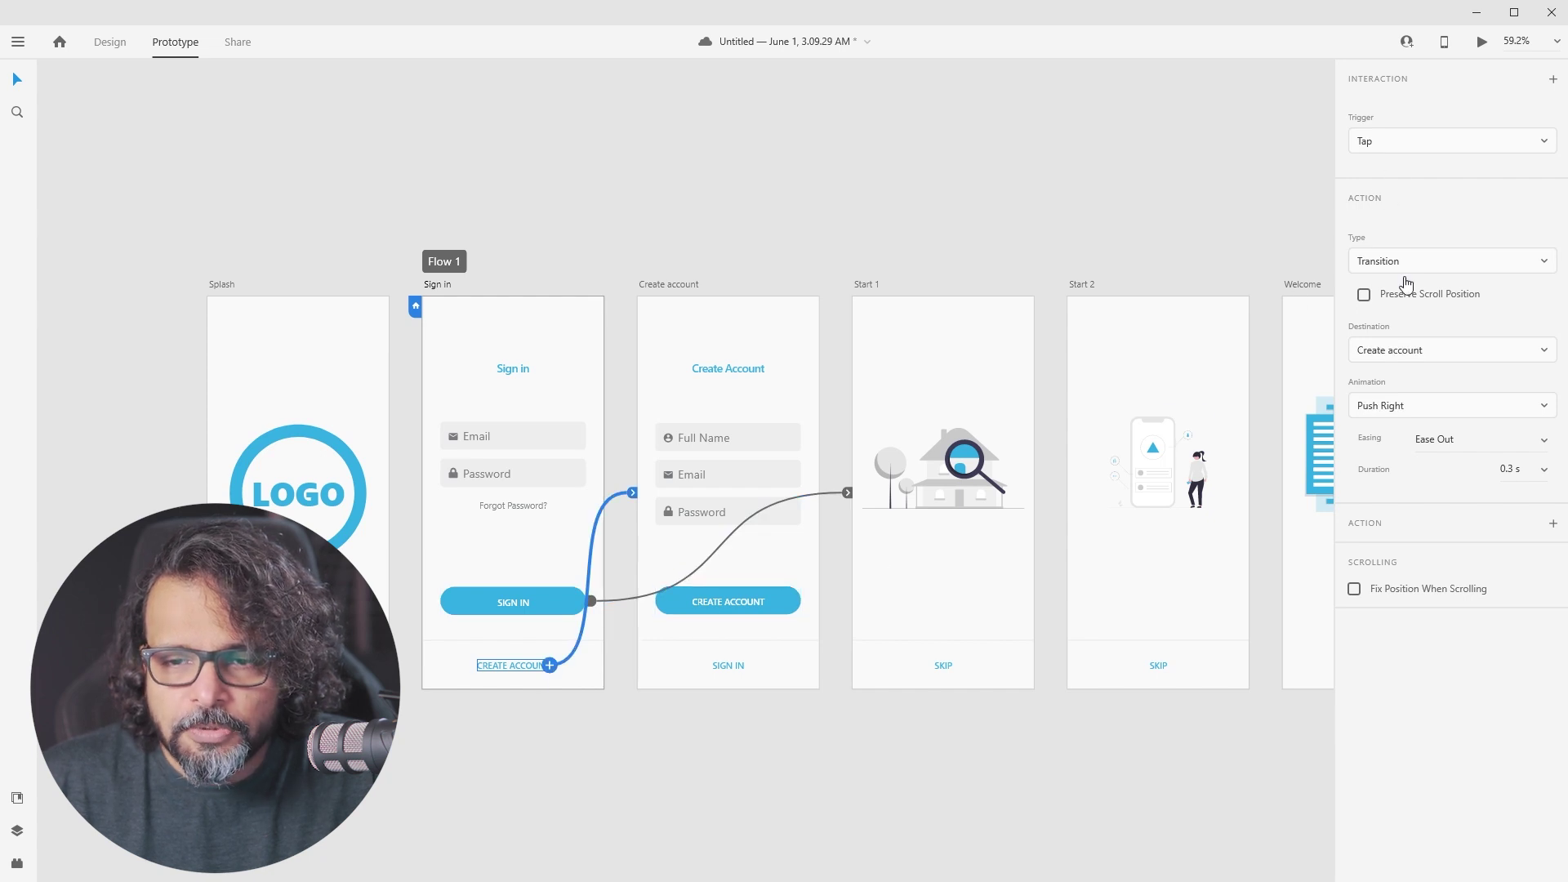
{"action": "left_click", "coordinate": [1421, 406]}
{"action": "left_click", "coordinate": [1388, 174]}
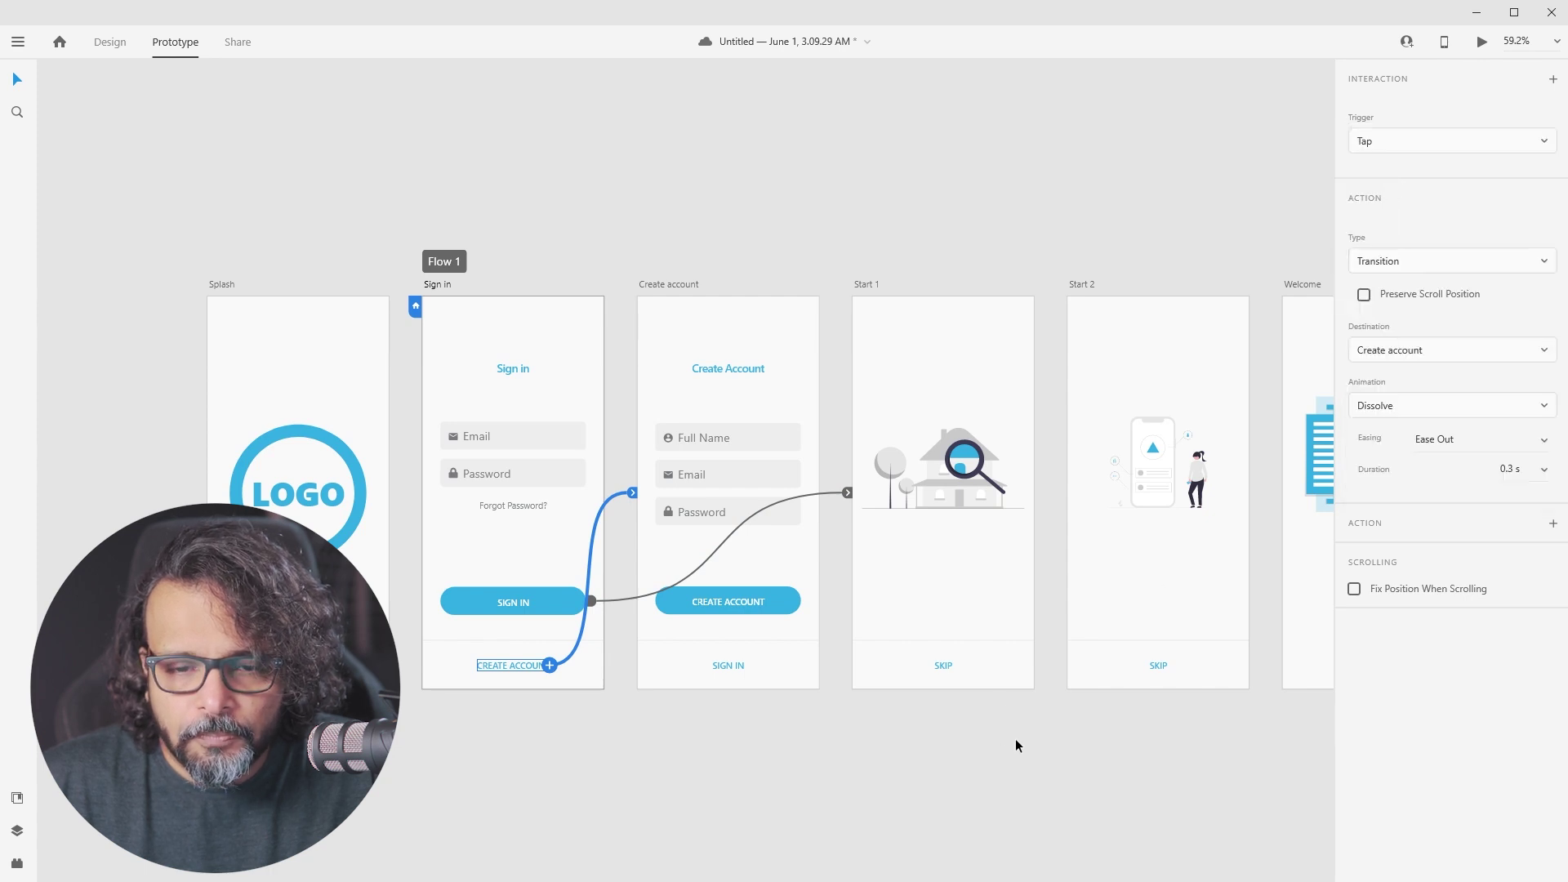
{"action": "left_click", "coordinate": [1015, 738]}
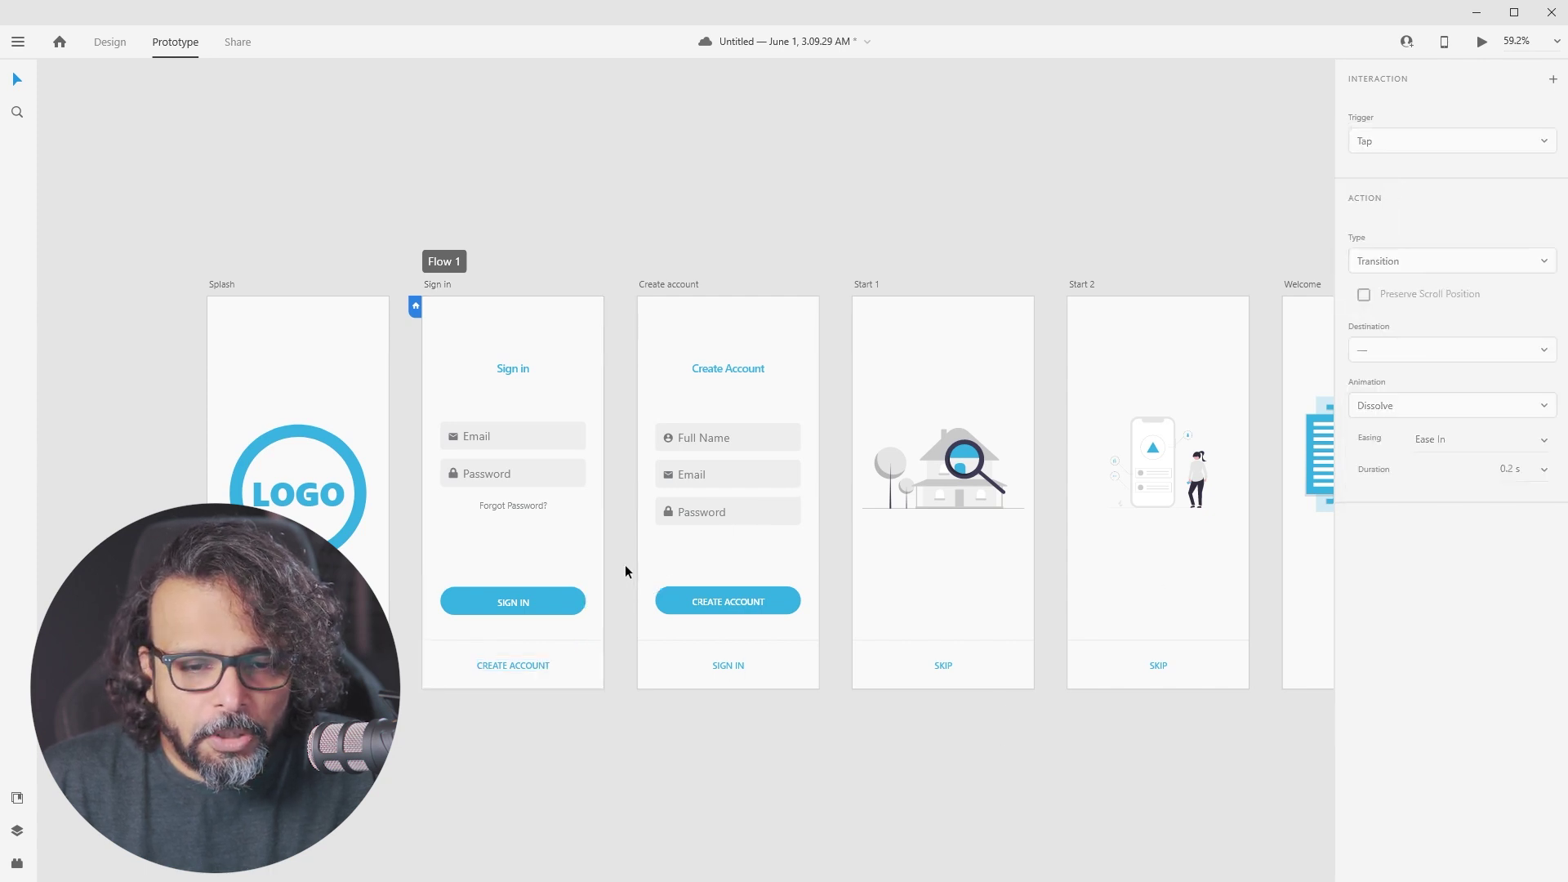
Remove the link from the CREATE ACCOUNT button on the Create account artboard to the Start 1 artboard
{"action": "left_click", "coordinate": [708, 563]}
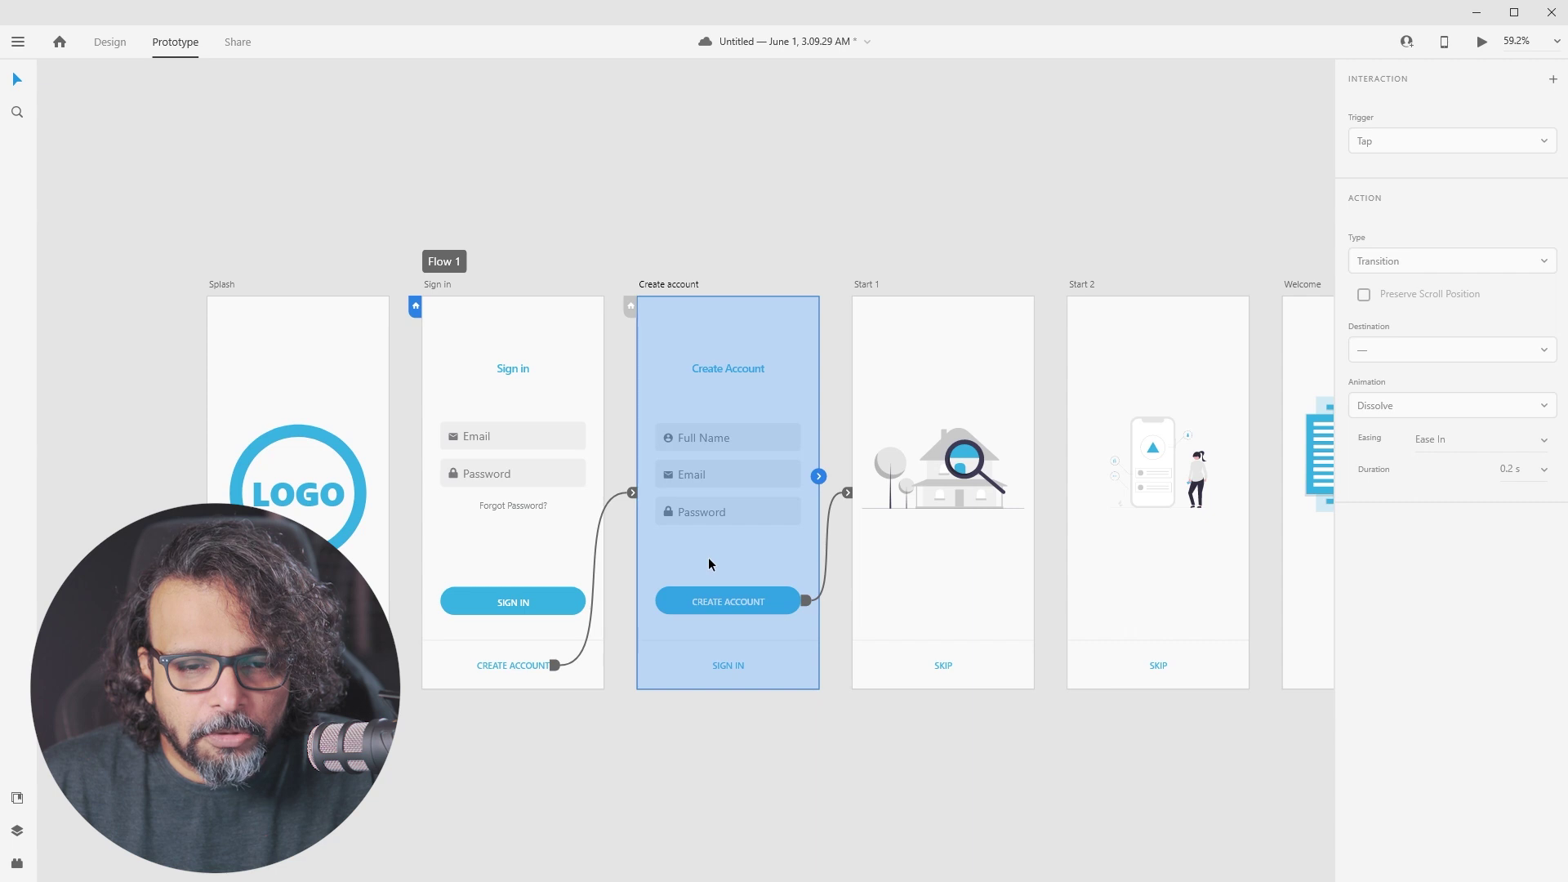
{"action": "scroll", "coordinate": [816, 400], "scroll_direction": "up", "scroll_amount": 3}
{"action": "left_click_drag", "start_coordinate": [844, 403], "coordinate": [766, 359]}
{"action": "left_click", "coordinate": [665, 577]}
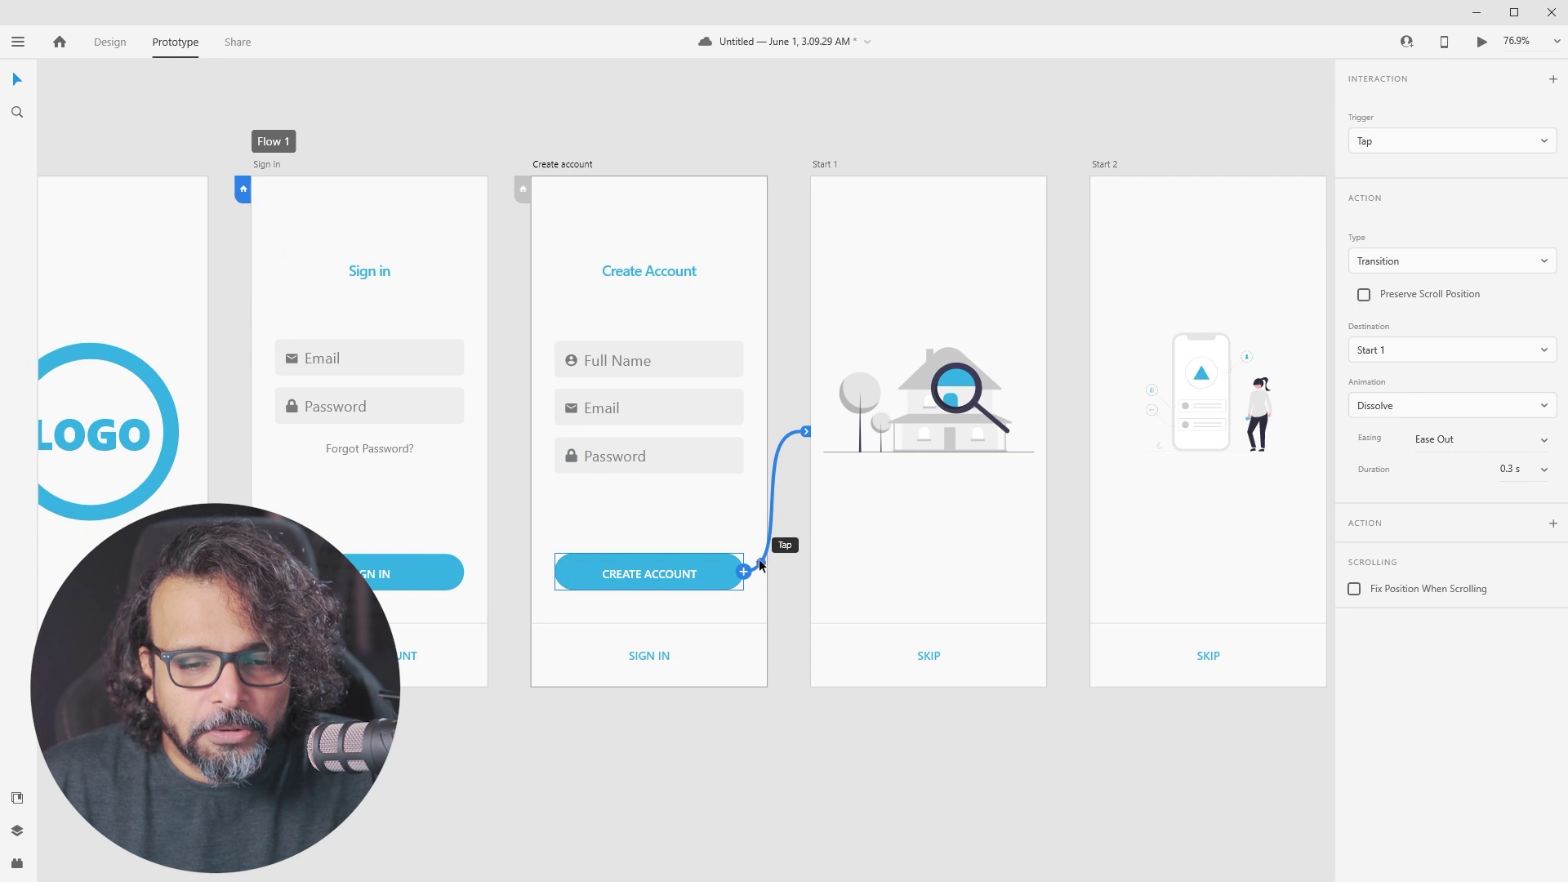
{"action": "left_click", "coordinate": [595, 570]}
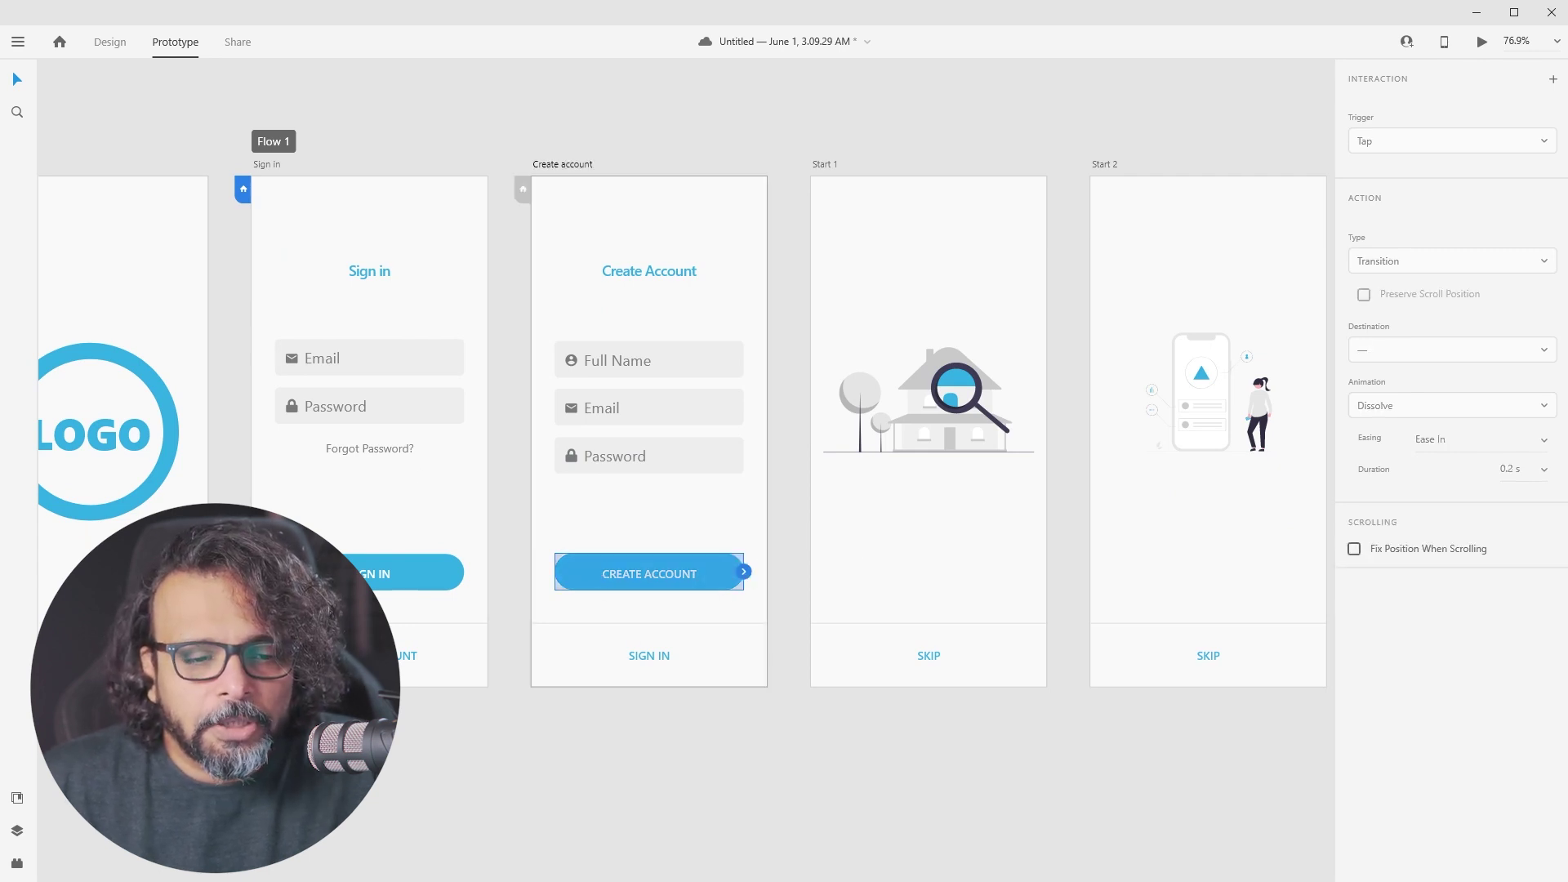
Link the CREATE ACCOUNT button and the SIGN IN text on the Create account artboard to the Sign in artboard
{"action": "left_click", "coordinate": [406, 655]}
{"action": "left_click", "coordinate": [643, 581]}
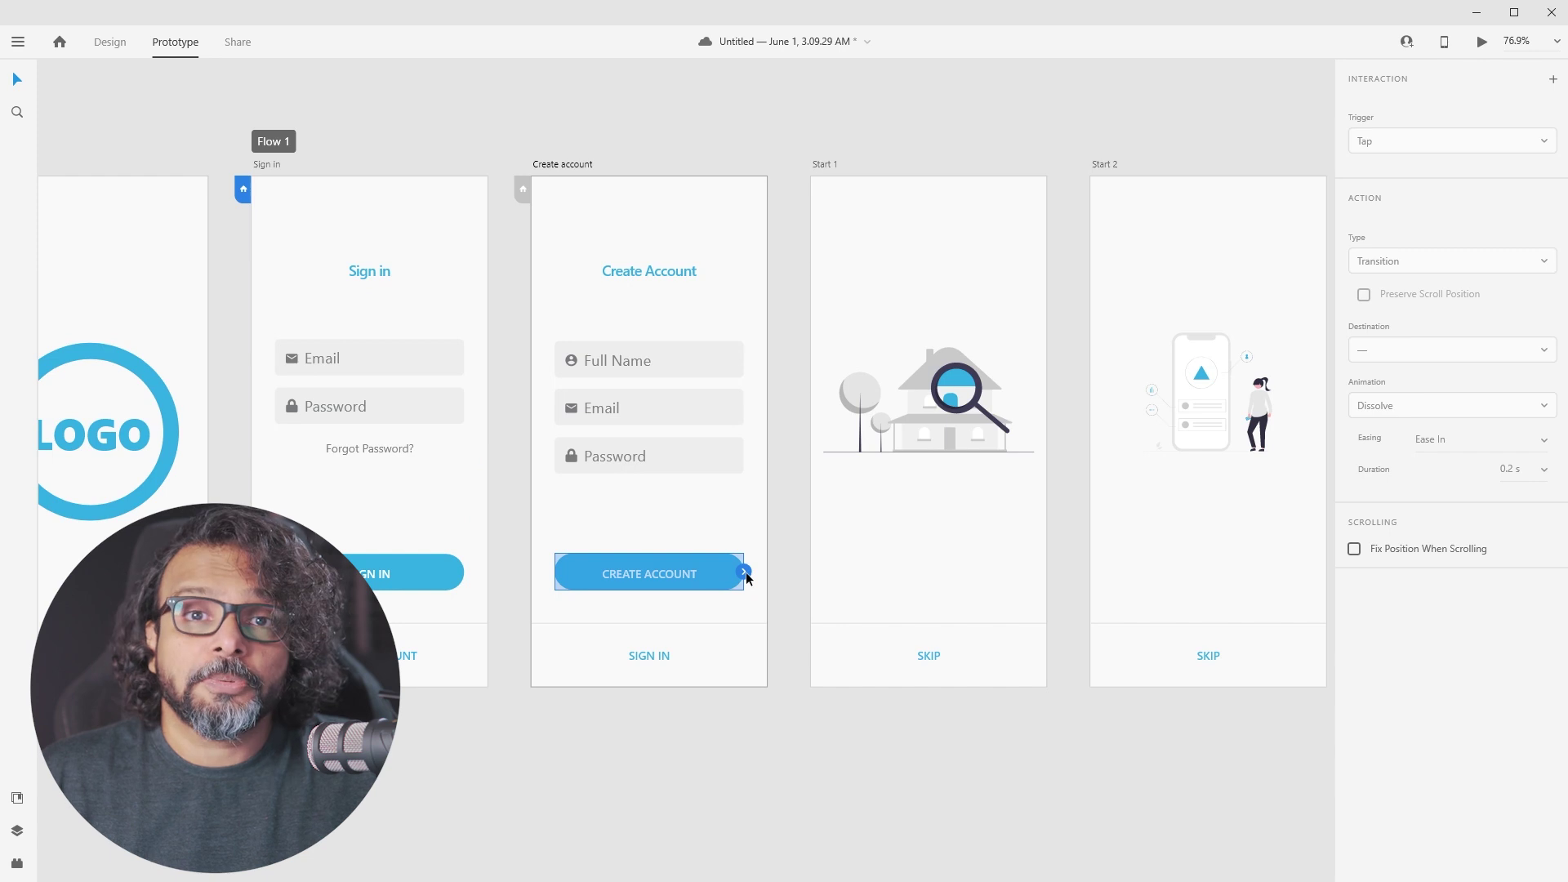
{"action": "left_click_drag", "start_coordinate": [745, 573], "coordinate": [488, 400]}
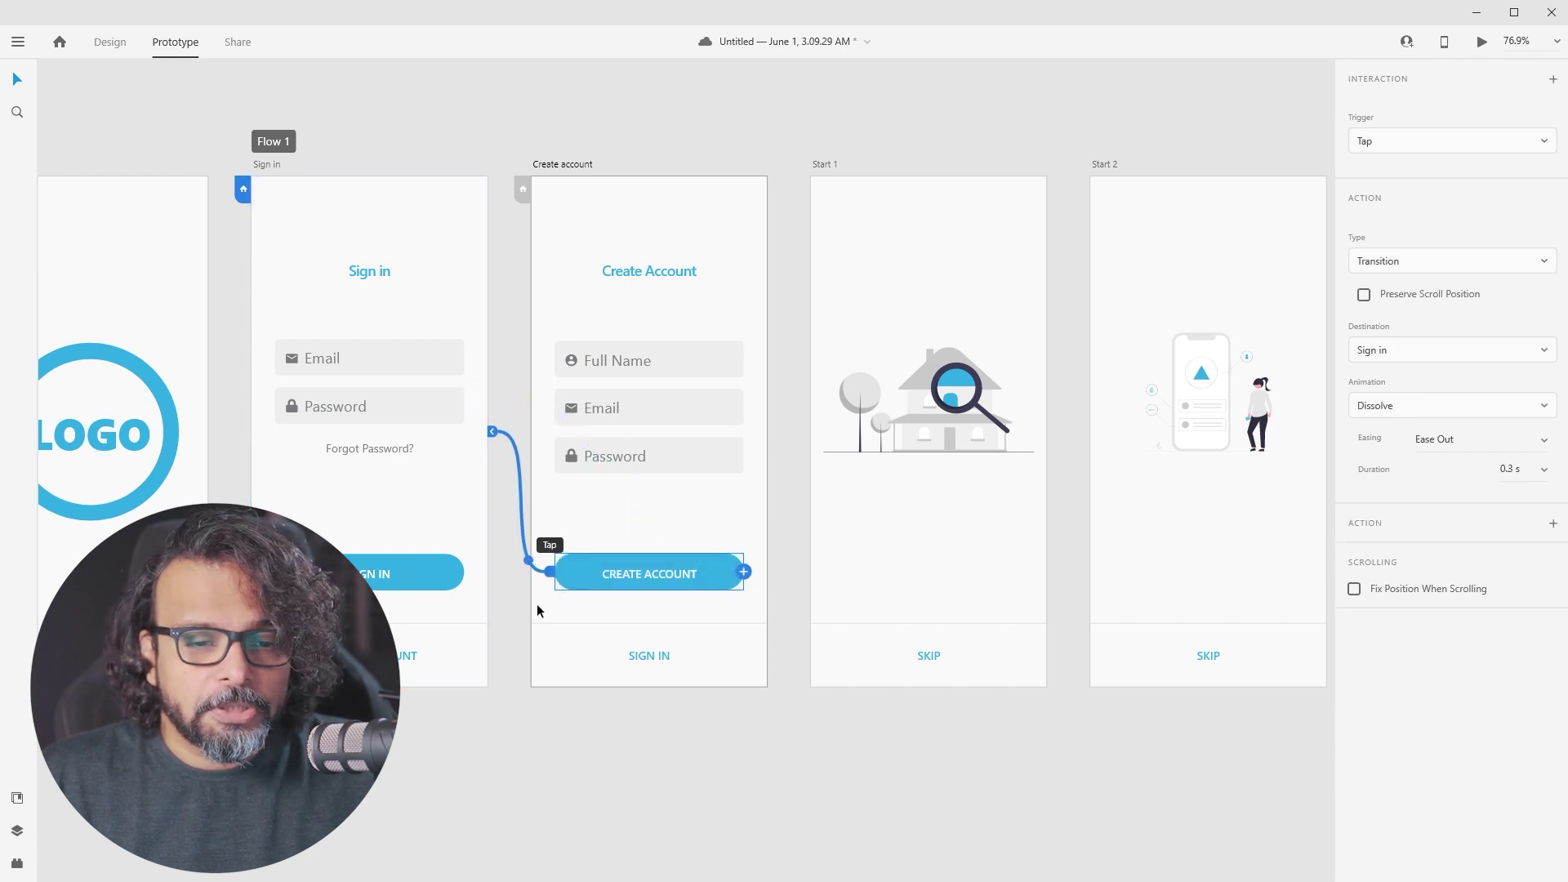
{"action": "left_click", "coordinate": [645, 655]}
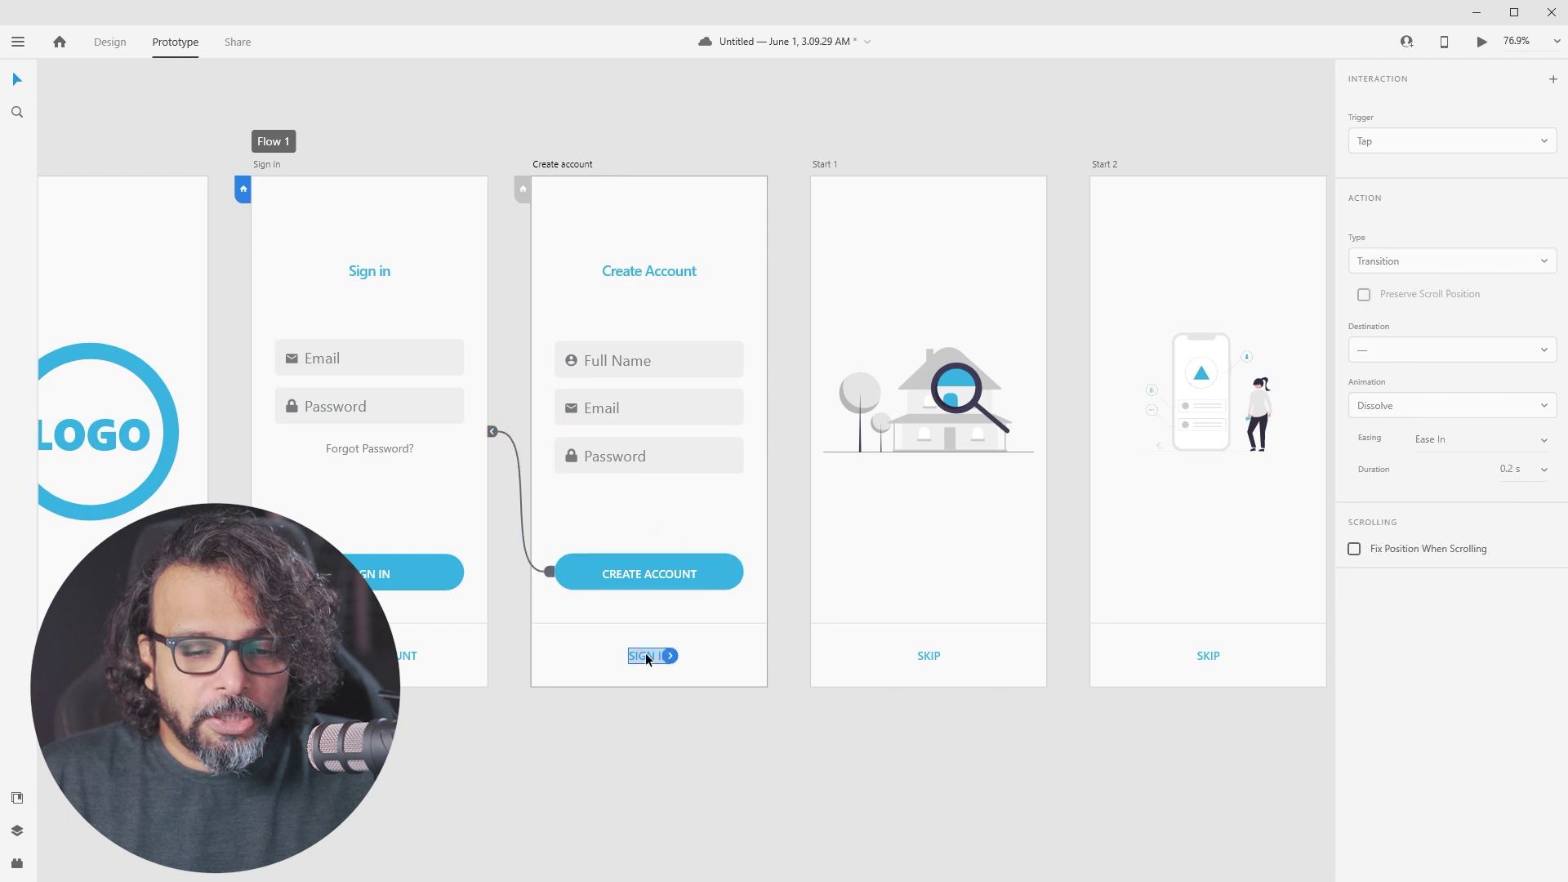
{"action": "left_click_drag", "start_coordinate": [669, 655], "coordinate": [491, 576]}
Review the links and transition settings of the buttons and texts on the Sign in and Create account artboards
{"action": "left_click", "coordinate": [627, 575]}
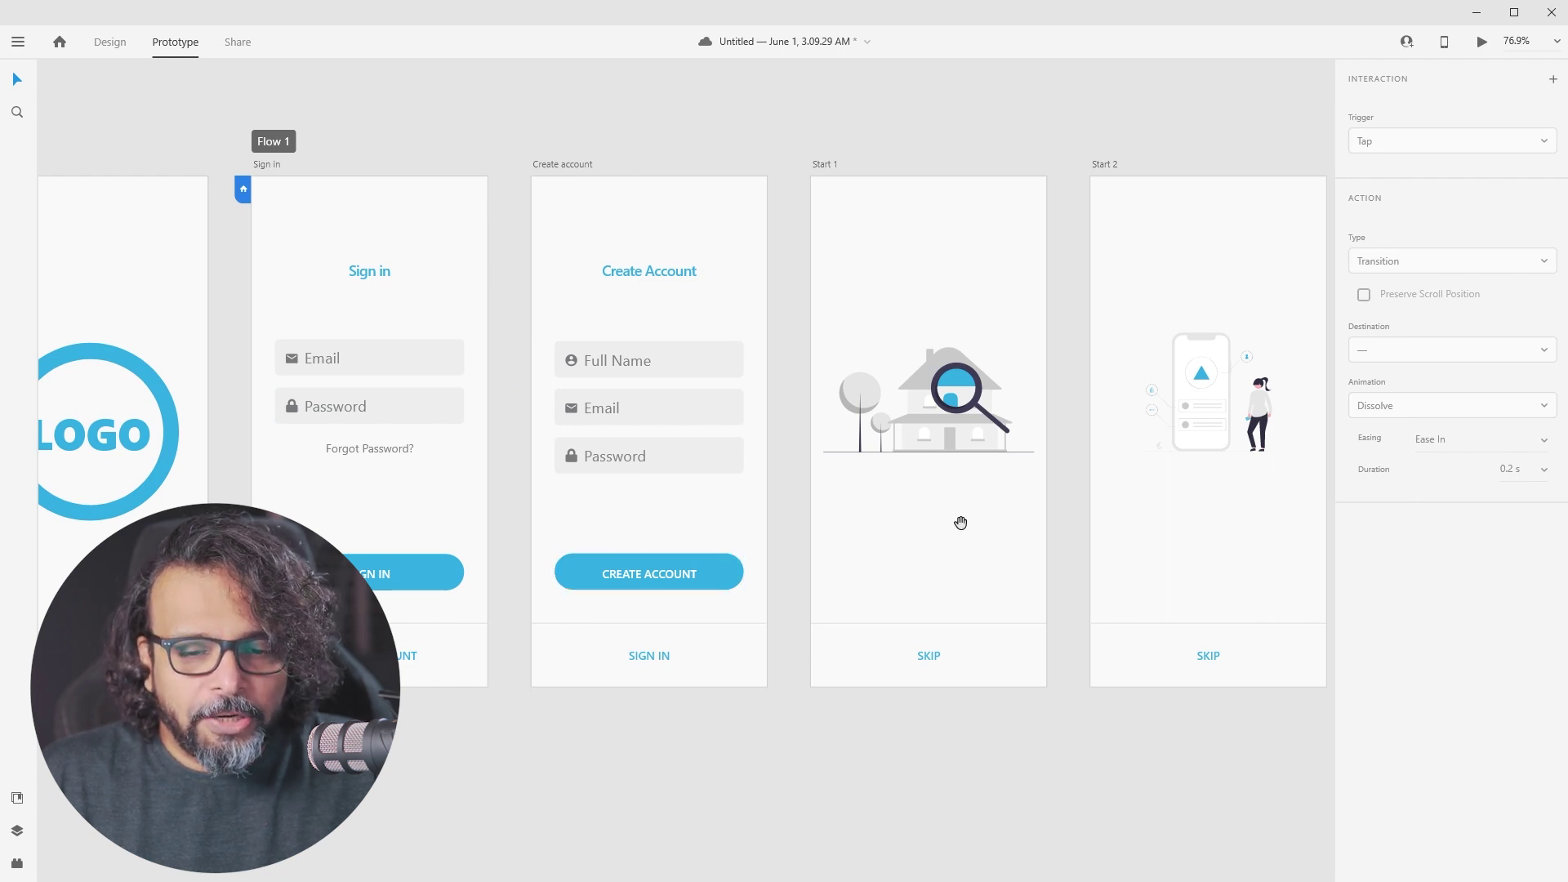
{"action": "left_click_drag", "start_coordinate": [958, 522], "coordinate": [840, 515]}
{"action": "left_click", "coordinate": [289, 570]}
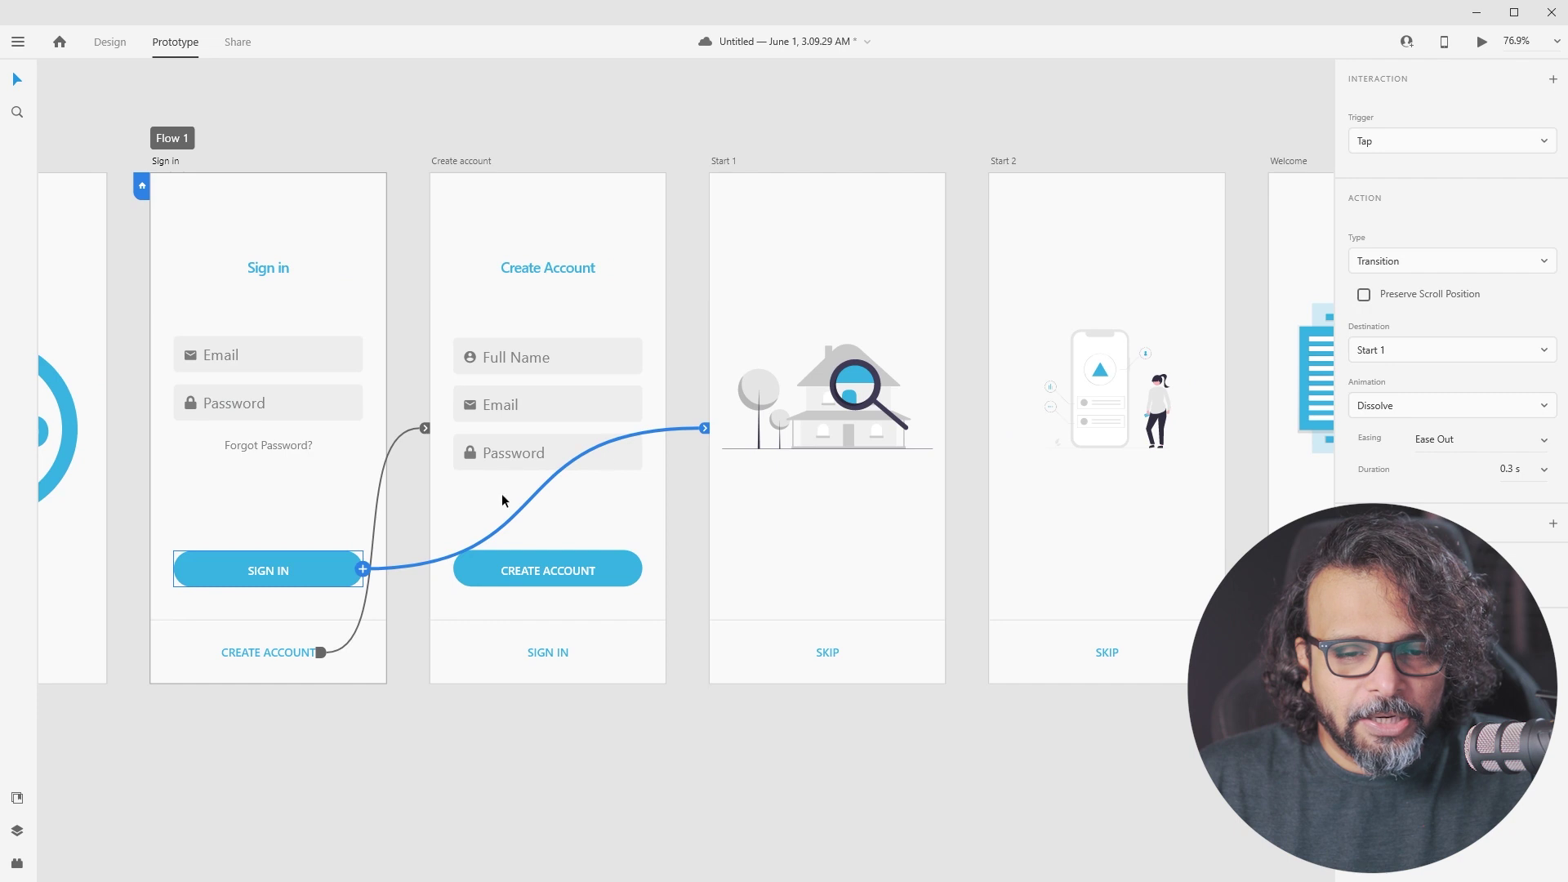
{"action": "left_click_drag", "start_coordinate": [849, 523], "coordinate": [1011, 512]}
{"action": "left_click", "coordinate": [408, 479]}
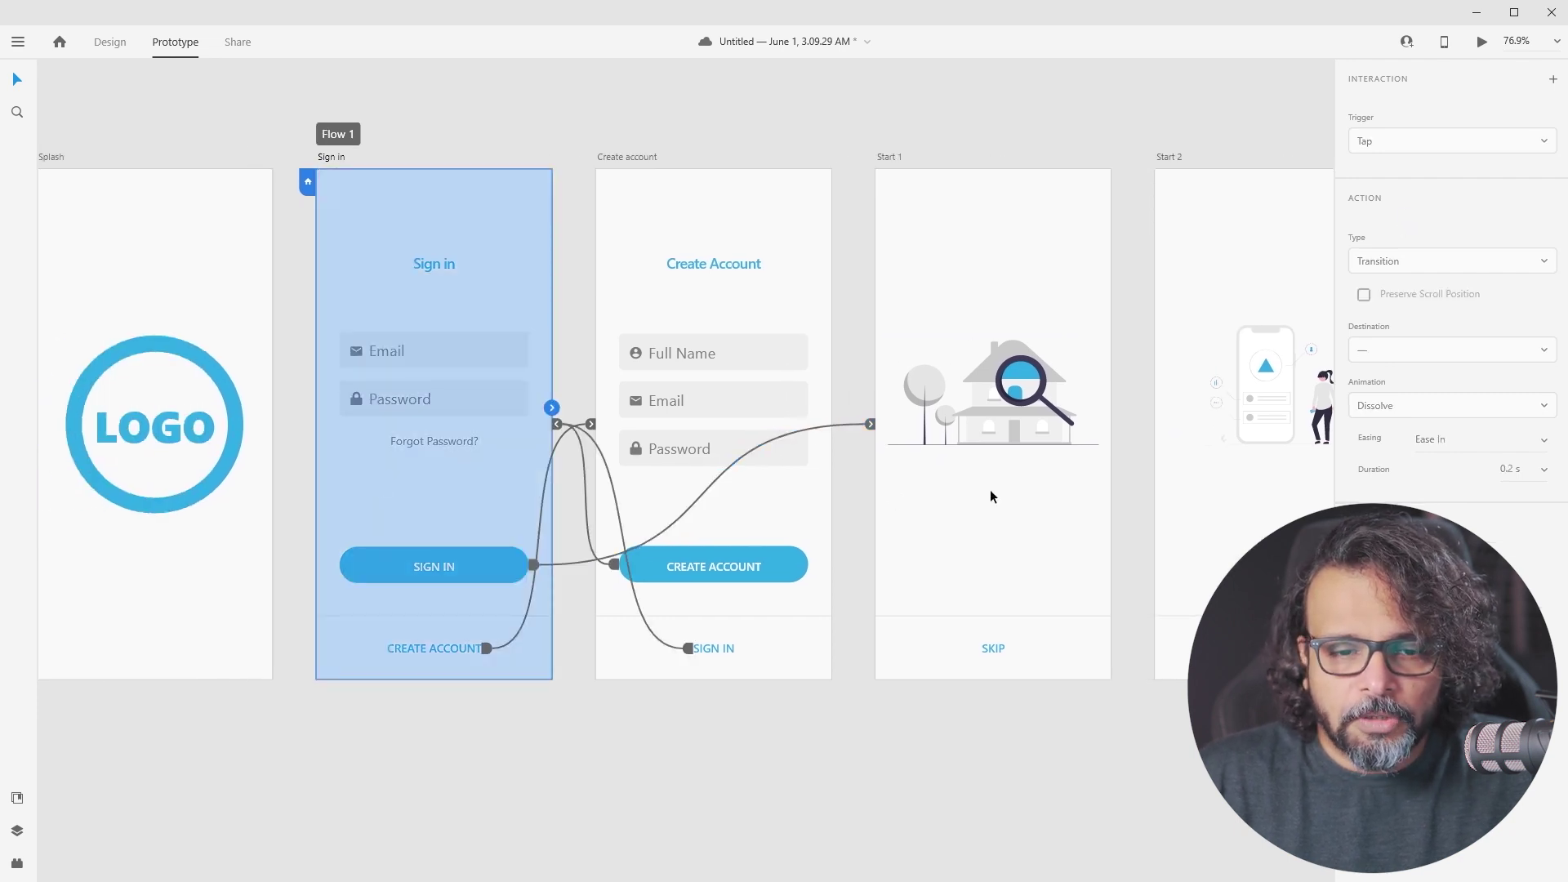
{"action": "left_click", "coordinate": [717, 649]}
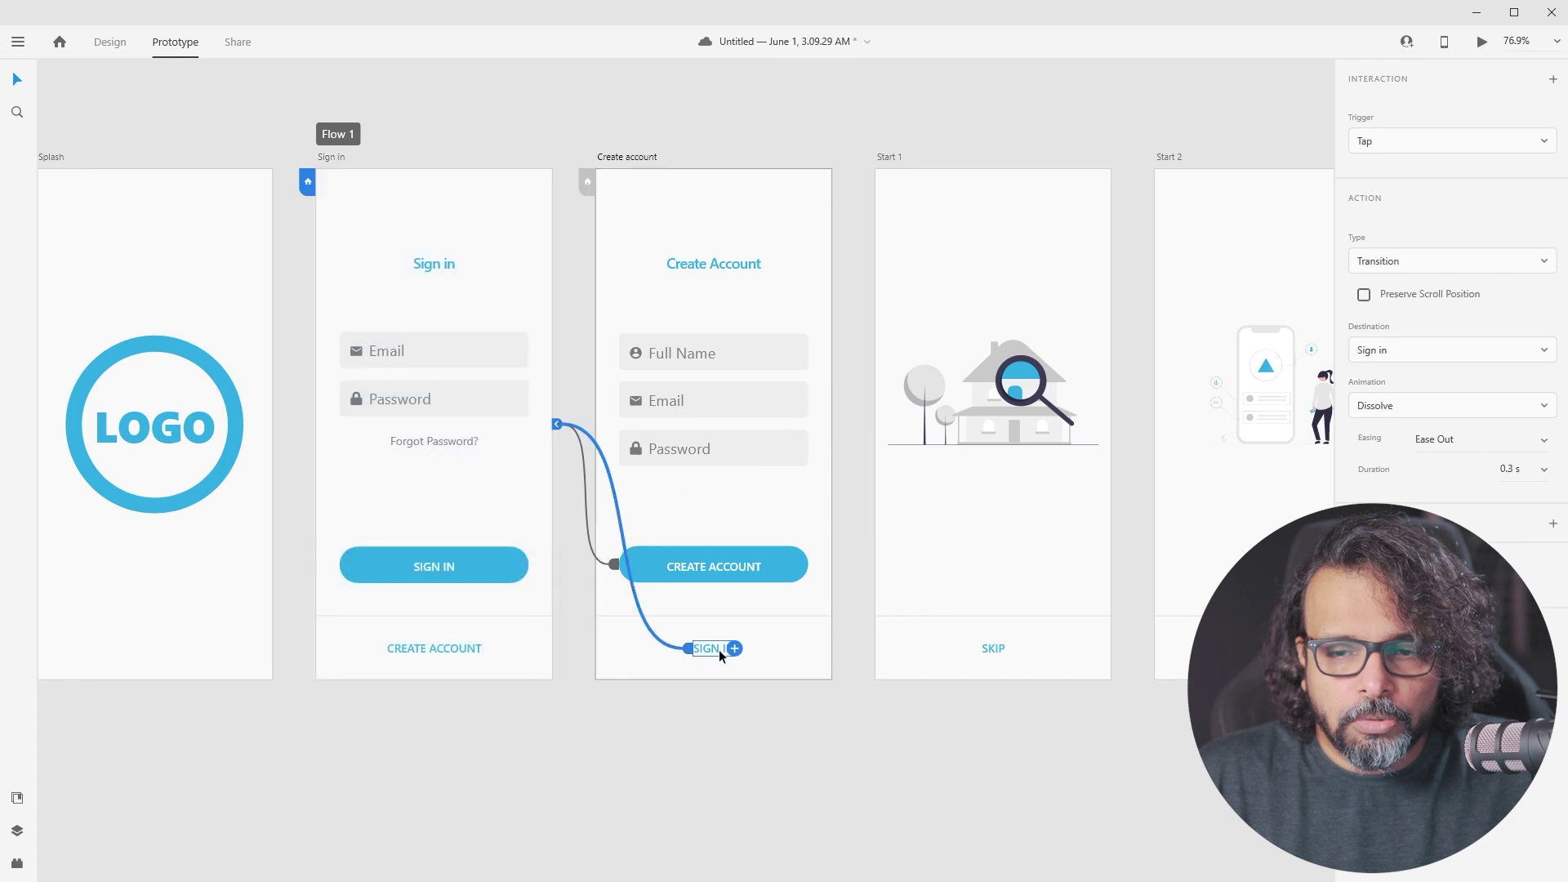
{"action": "left_click", "coordinate": [760, 577]}
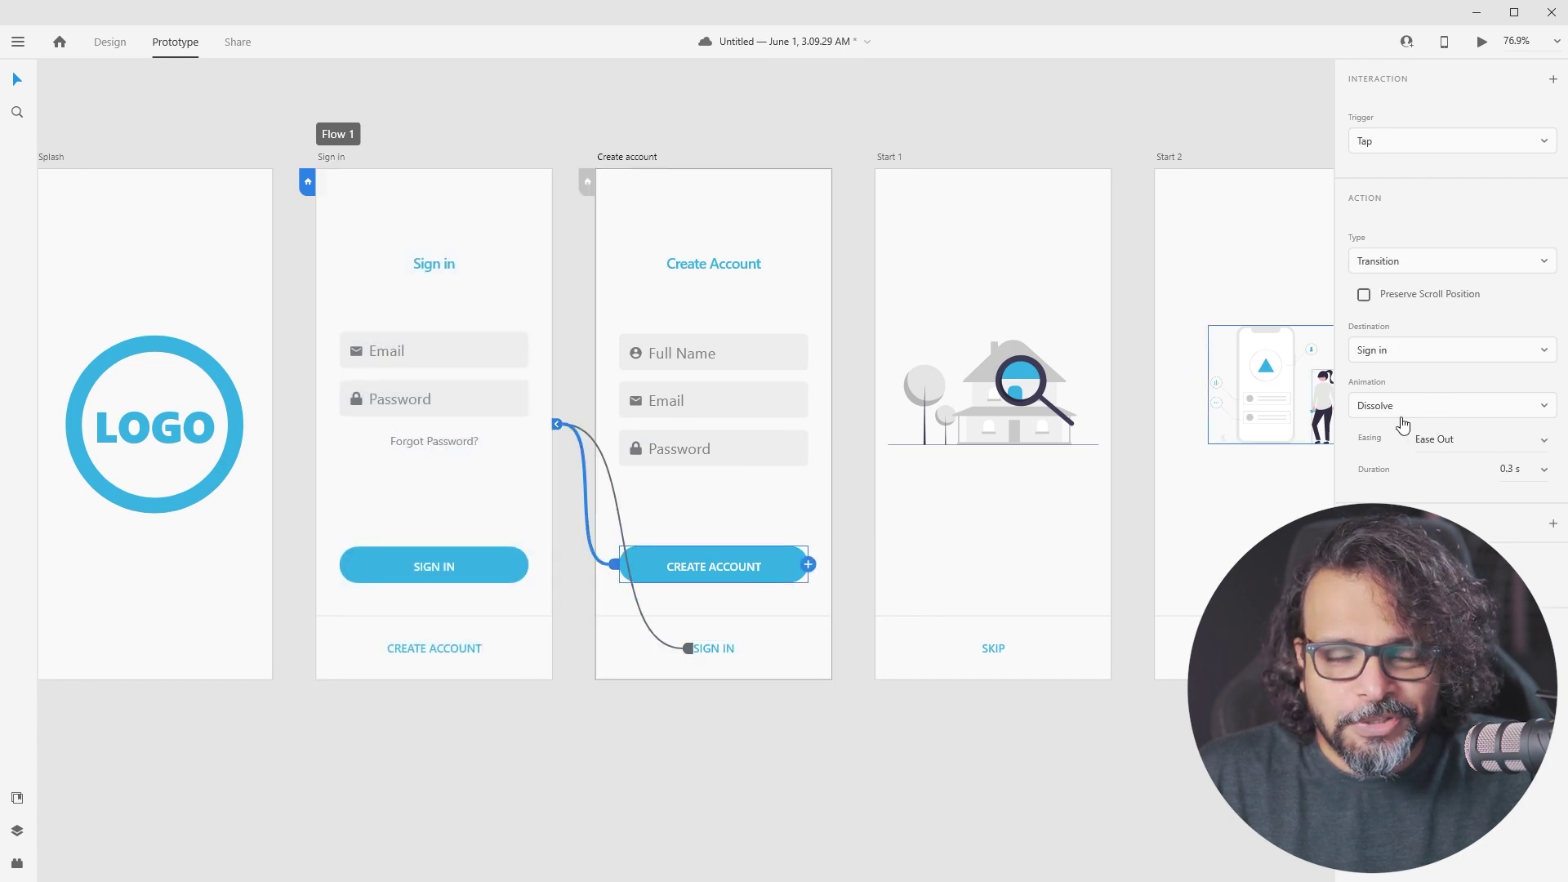
{"action": "left_click", "coordinate": [512, 569]}
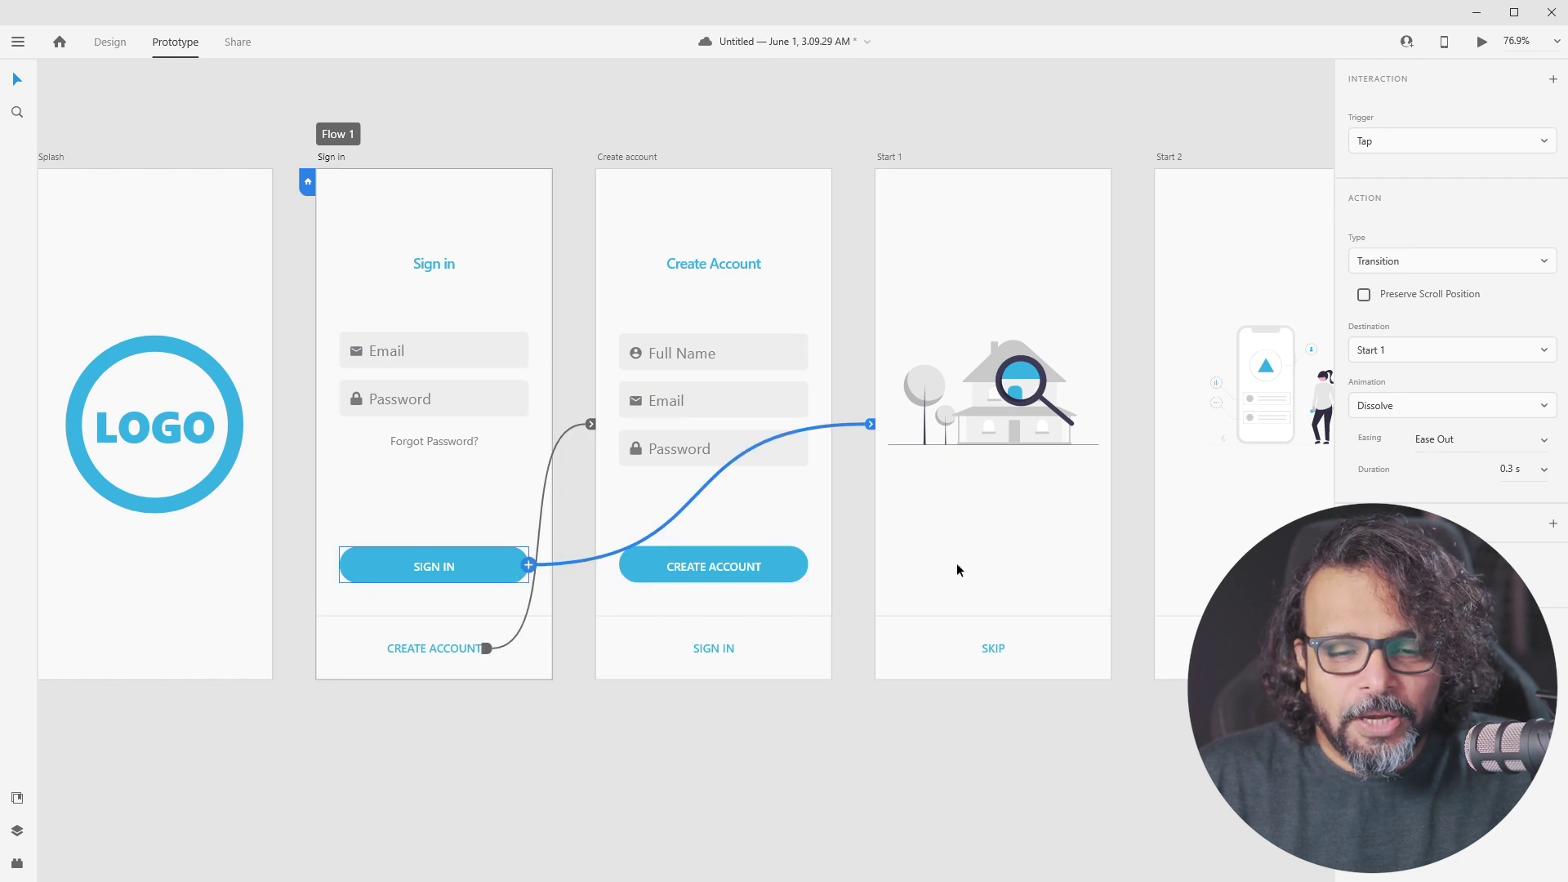
Link the SKIP text on the Start 1 artboard to the Start 2 artboard
{"action": "left_click", "coordinate": [987, 504]}
{"action": "scroll", "coordinate": [1021, 501], "scroll_direction": "right", "scroll_amount": 4}
{"action": "left_click", "coordinate": [704, 633]}
{"action": "left_click", "coordinate": [707, 631]}
{"action": "left_click_drag", "start_coordinate": [713, 631], "coordinate": [927, 522]}
Link the SKIP text on the Start 2 artboard to the Welcome artboard
{"action": "left_click", "coordinate": [983, 633]}
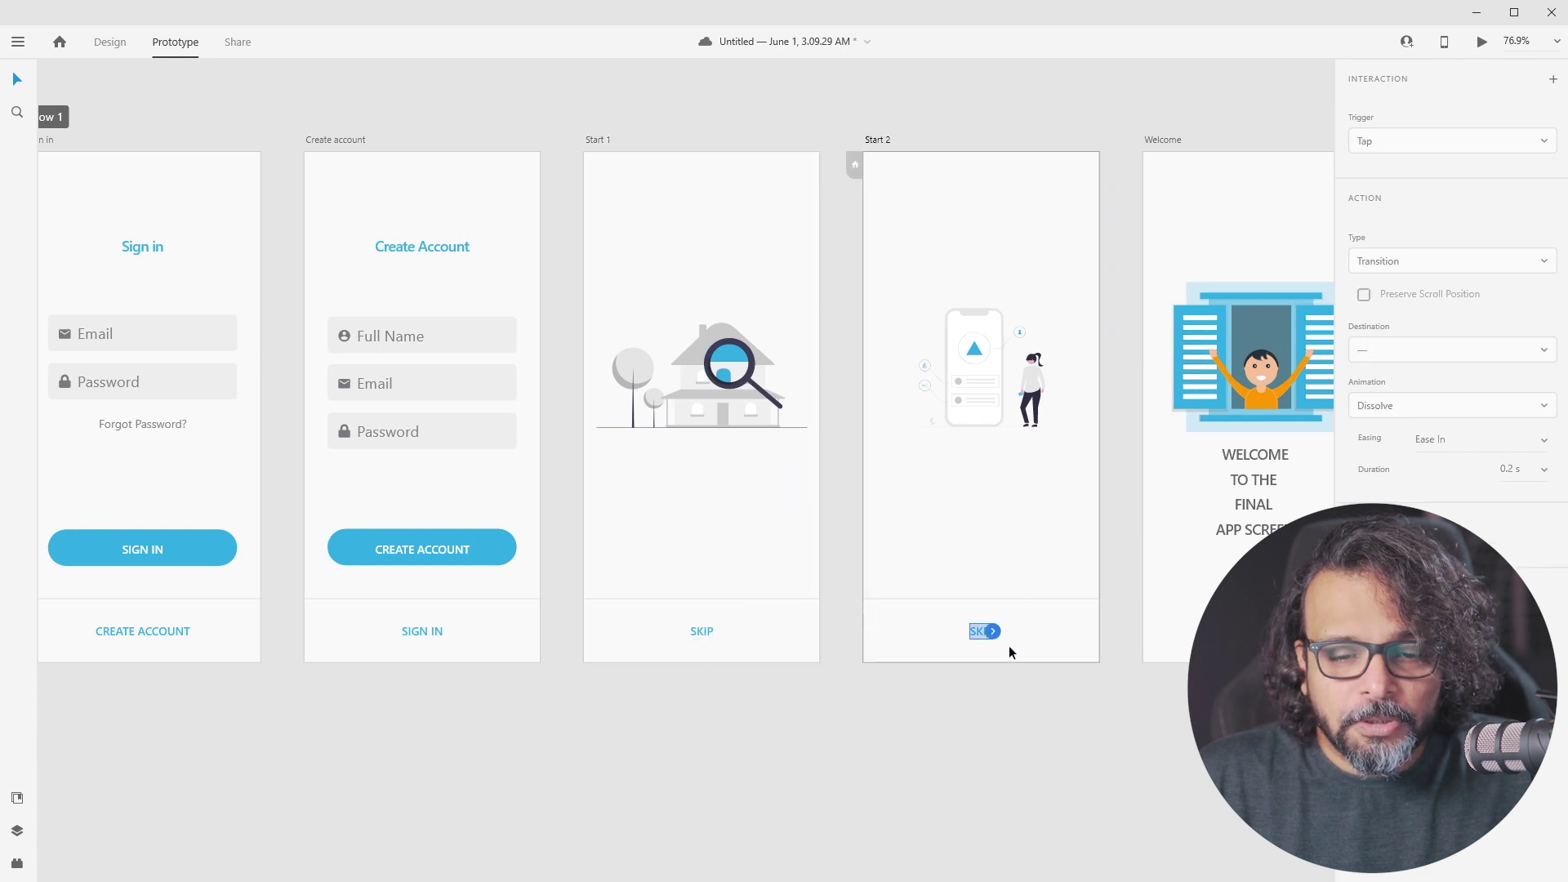
{"action": "left_click_drag", "start_coordinate": [991, 631], "coordinate": [1176, 547]}
{"action": "key", "text": "ctrl+z"}
{"action": "mouse_move", "coordinate": [1129, 729]}
{"action": "left_mouse_down"}
{"action": "mouse_move", "coordinate": [843, 735]}
{"action": "mouse_move", "coordinate": [1143, 724]}
{"action": "left_mouse_up"}
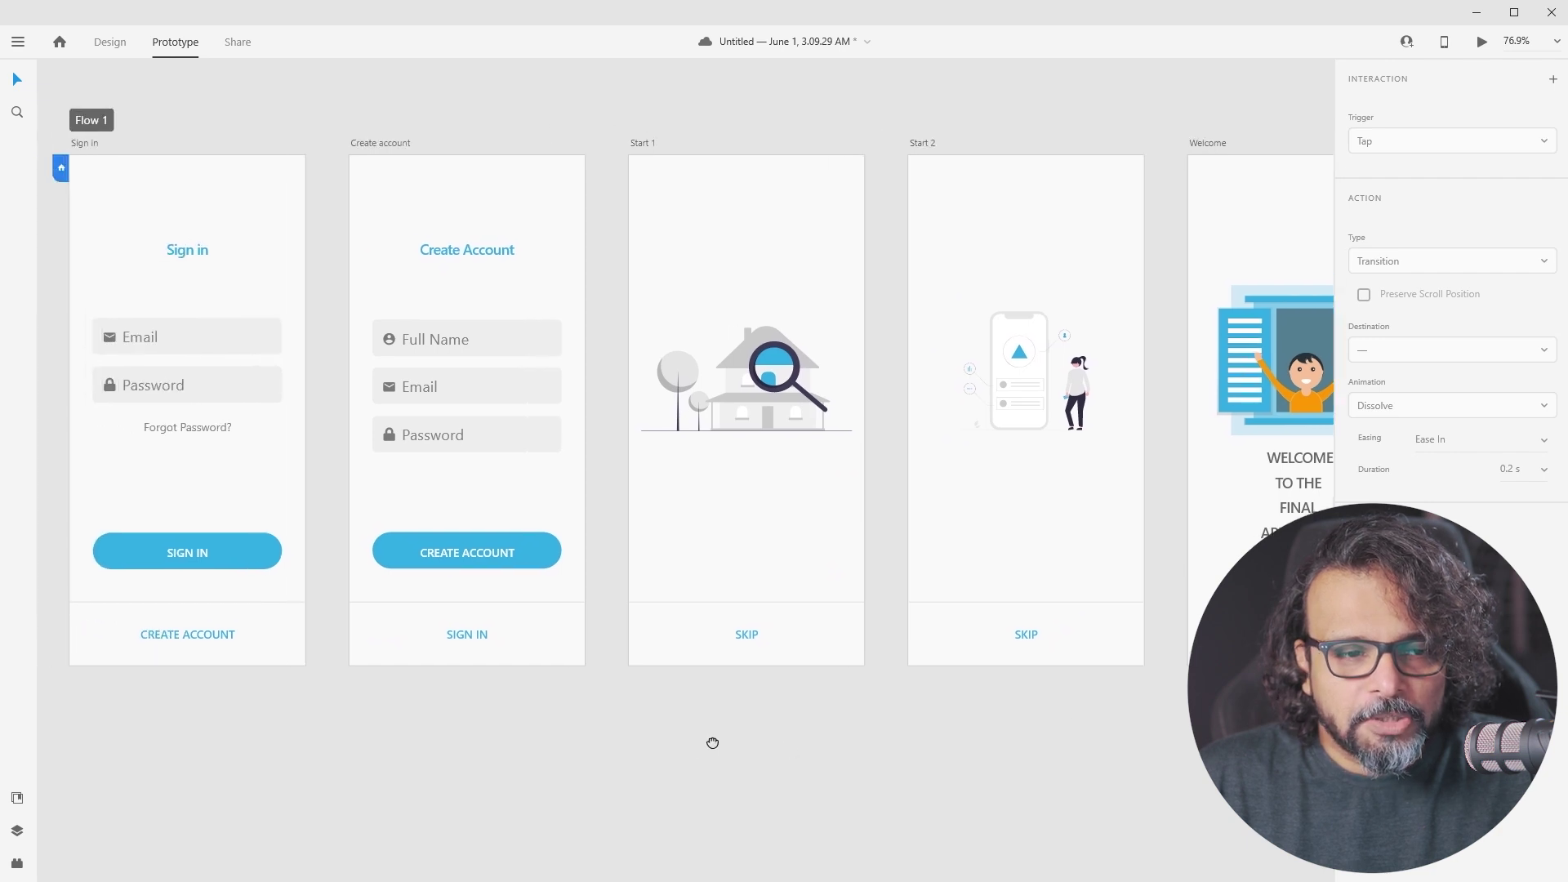
Preview the prototype from the Sign in screen, test the SIGN IN button and both SKIP links, and close the preview
{"action": "left_click_drag", "start_coordinate": [676, 742], "coordinate": [934, 739]}
{"action": "left_click", "coordinate": [495, 221]}
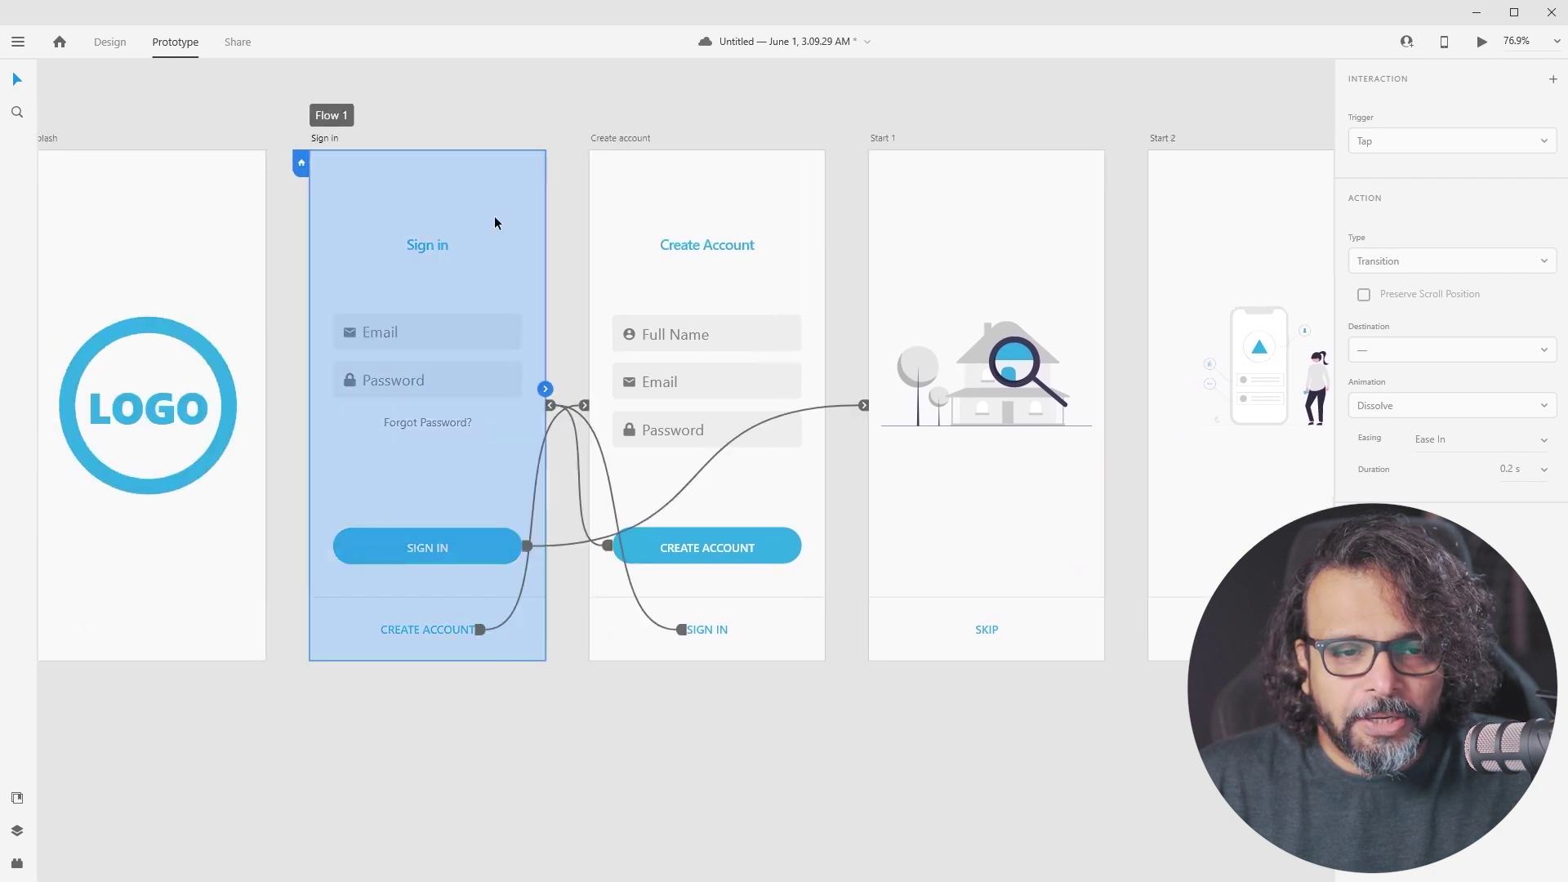
{"action": "left_click", "coordinate": [1481, 42]}
{"action": "left_click_drag", "start_coordinate": [164, 15], "coordinate": [808, 48]}
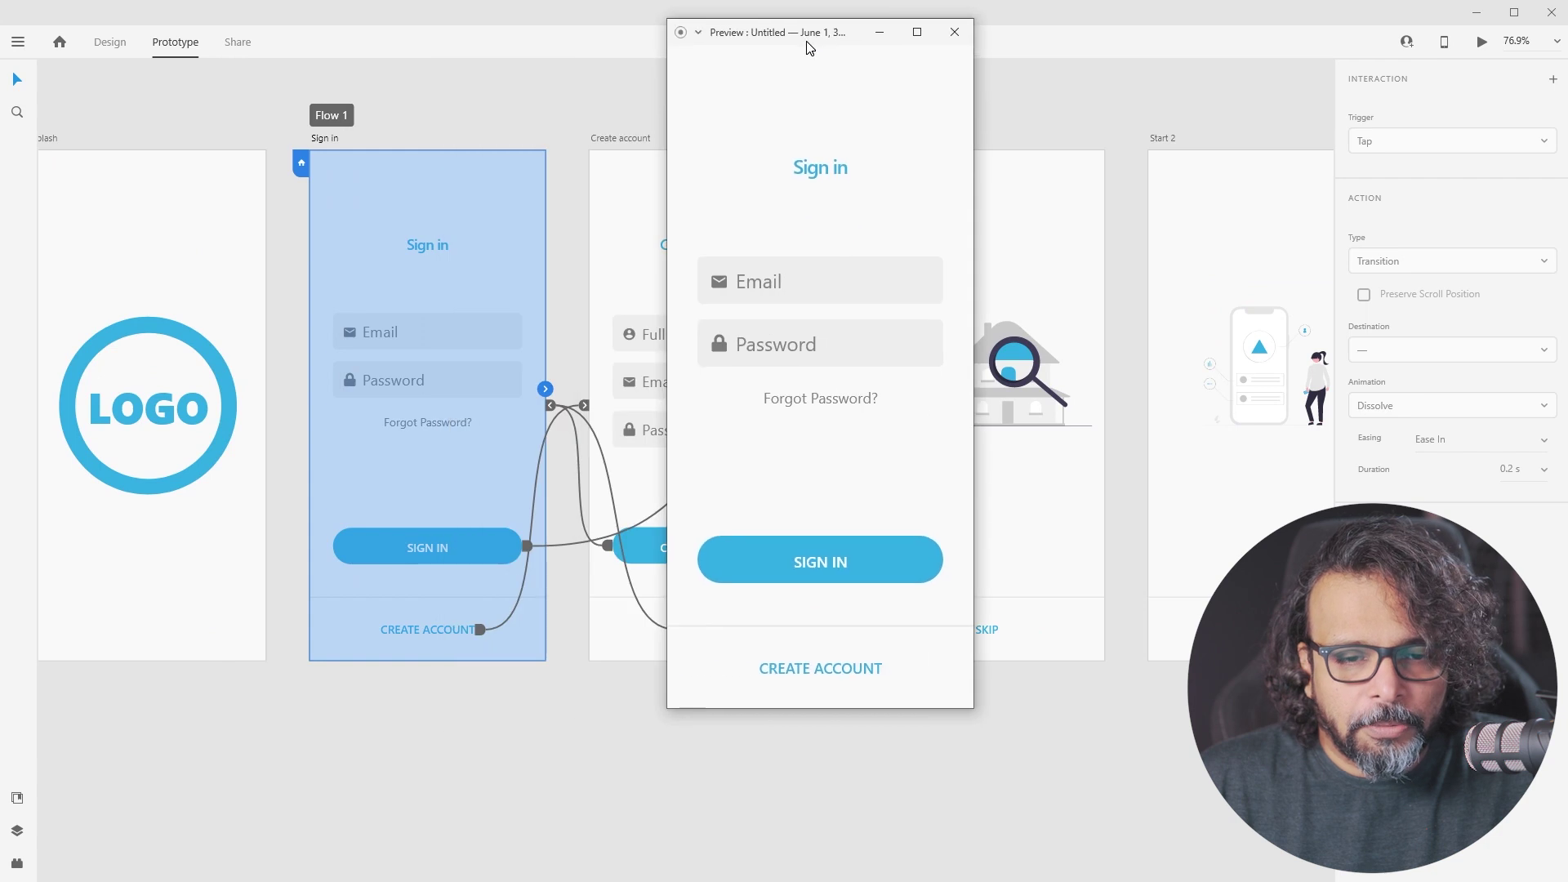
{"action": "left_click", "coordinate": [812, 570]}
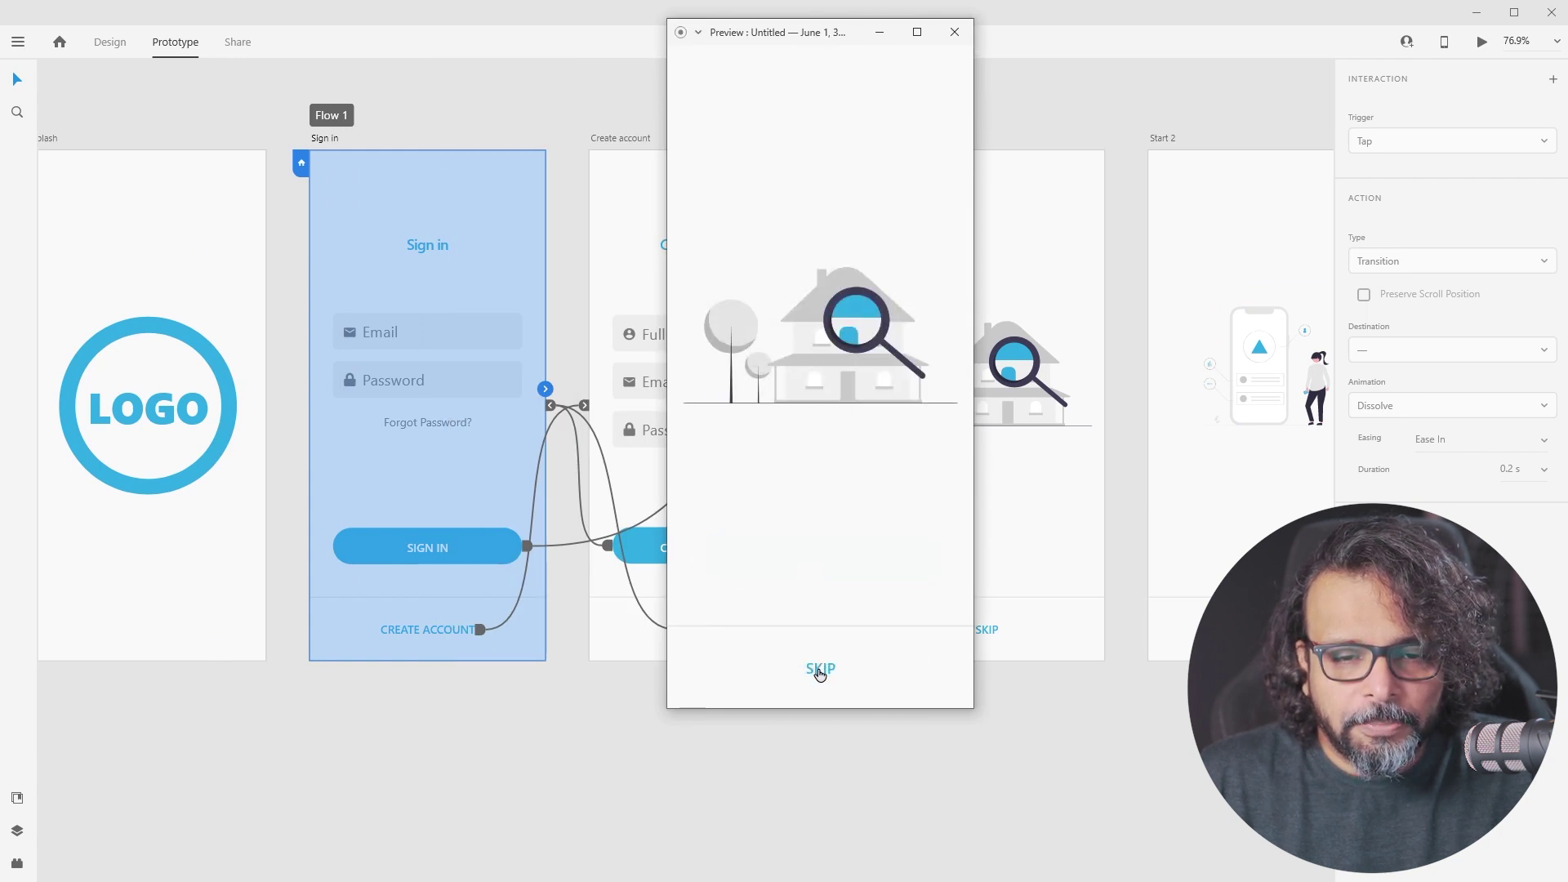
{"action": "left_click", "coordinate": [819, 670]}
{"action": "left_click", "coordinate": [818, 671]}
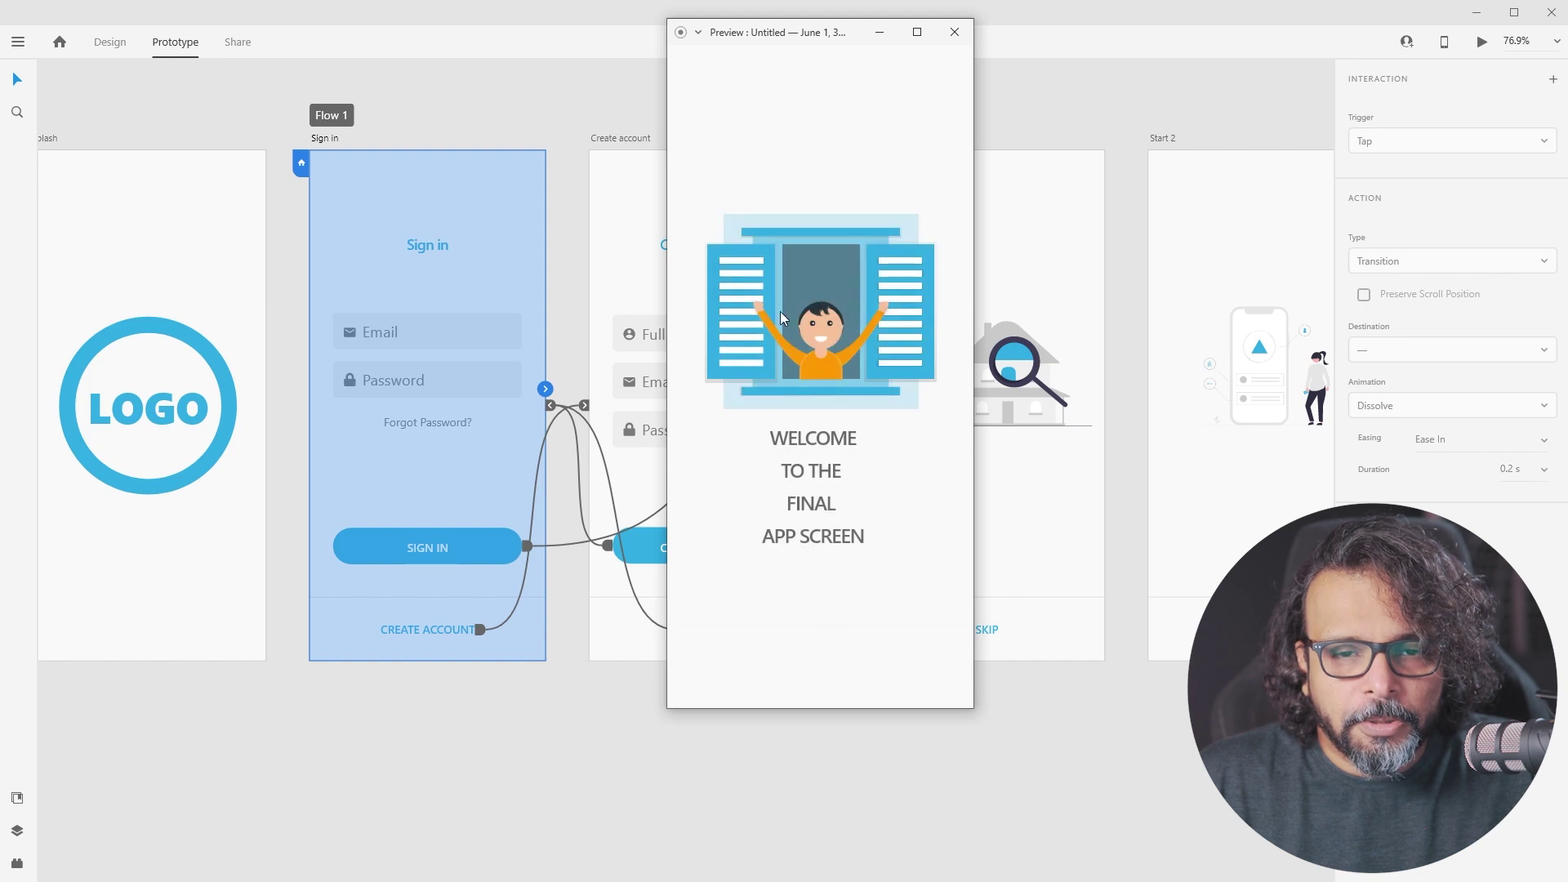
{"action": "left_click", "coordinate": [954, 33]}
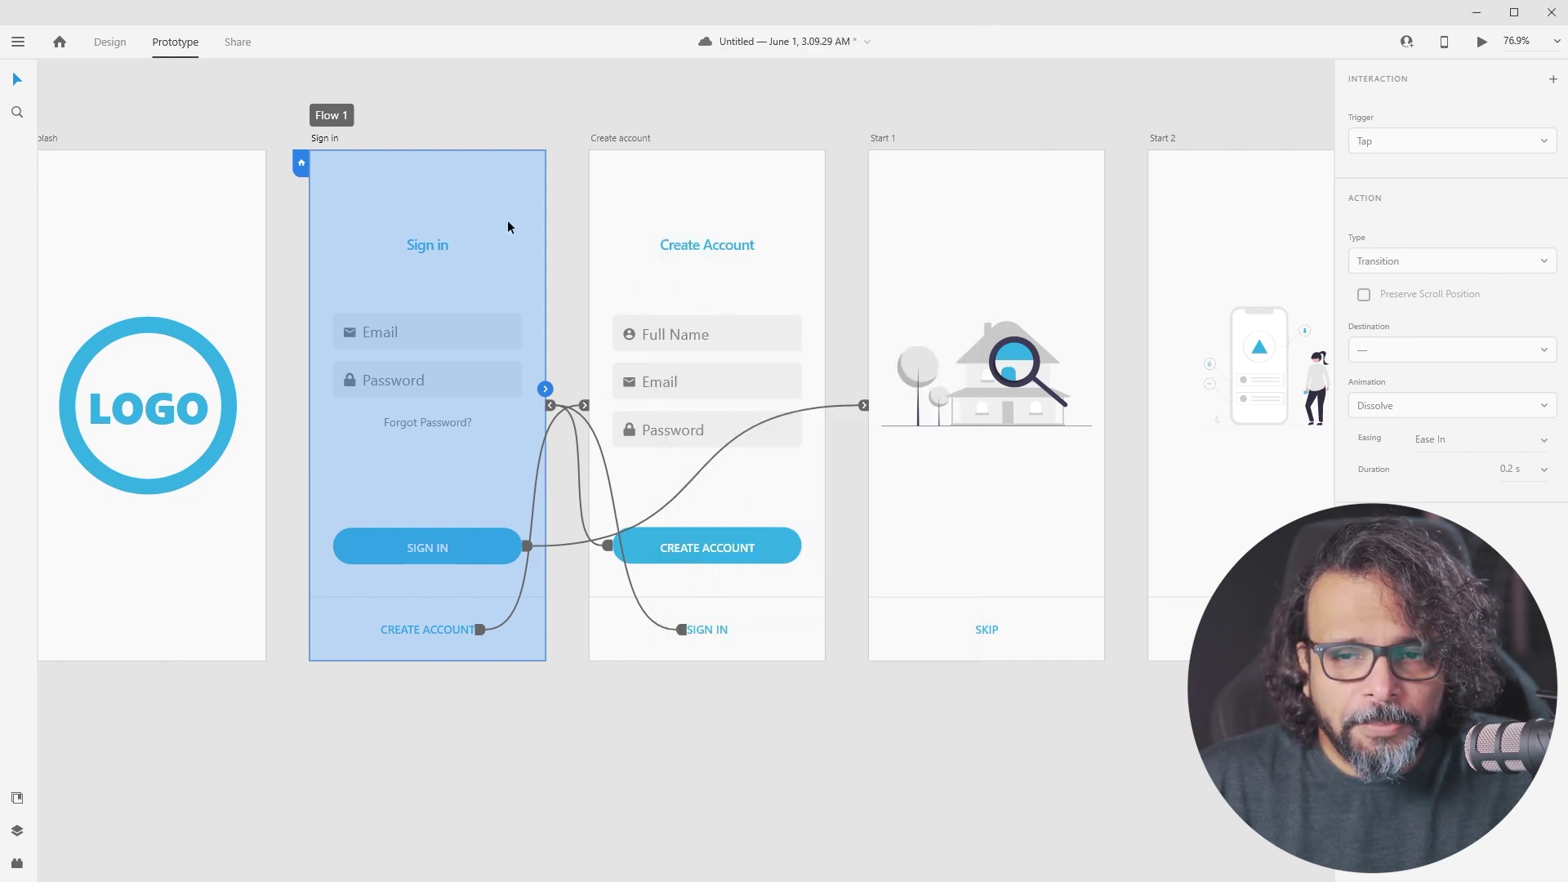
Preview the prototype again, follow the path through the Create account screen, Sign in and both SKIP links, and close the preview
{"action": "left_click", "coordinate": [1481, 41]}
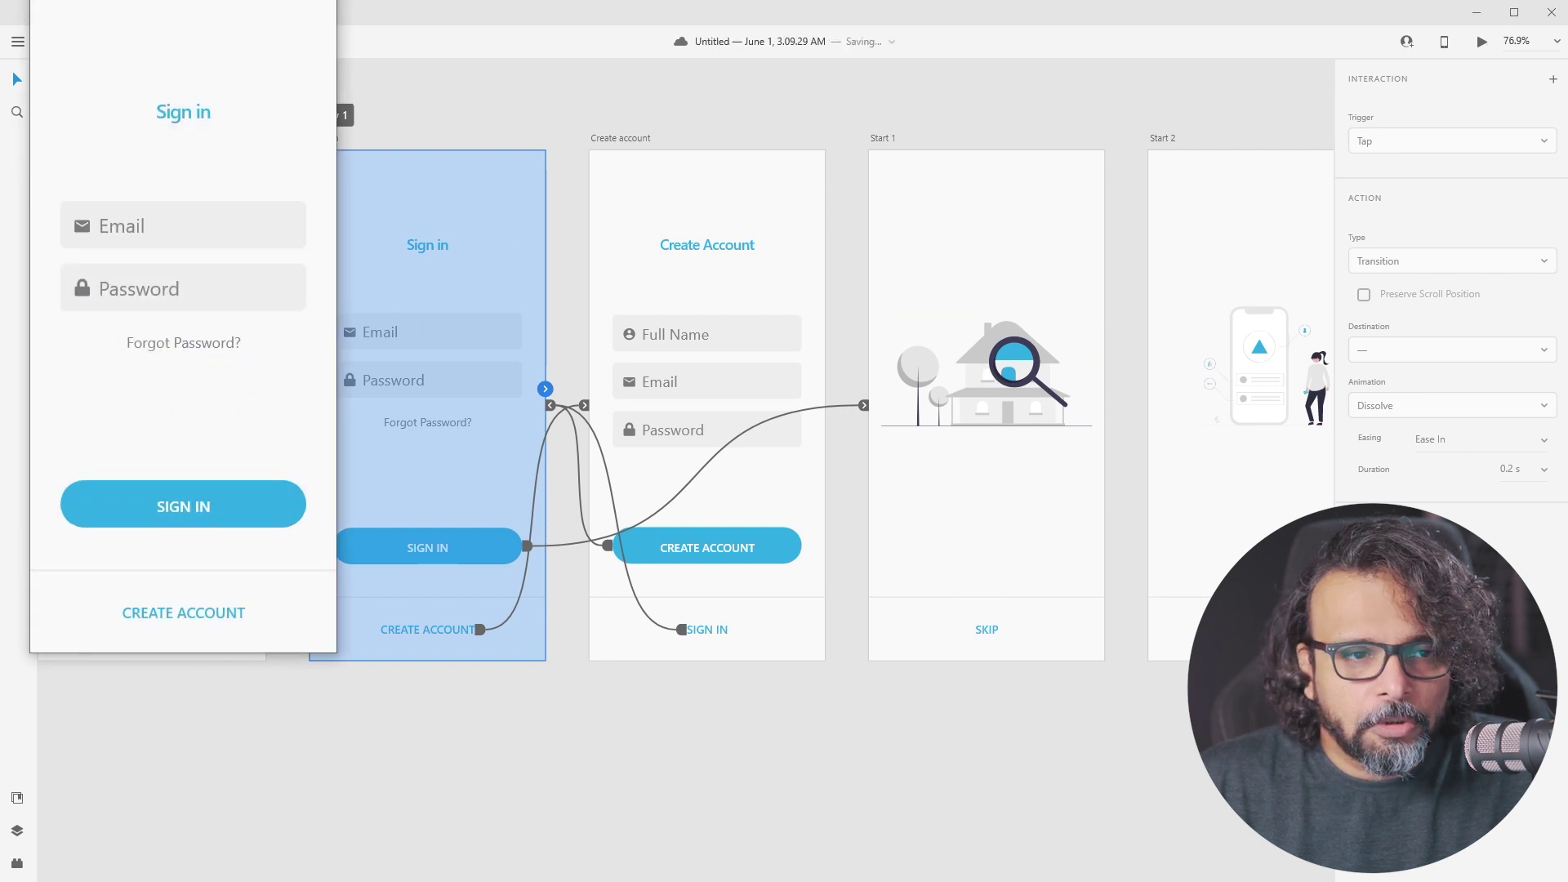
{"action": "left_click", "coordinate": [782, 753]}
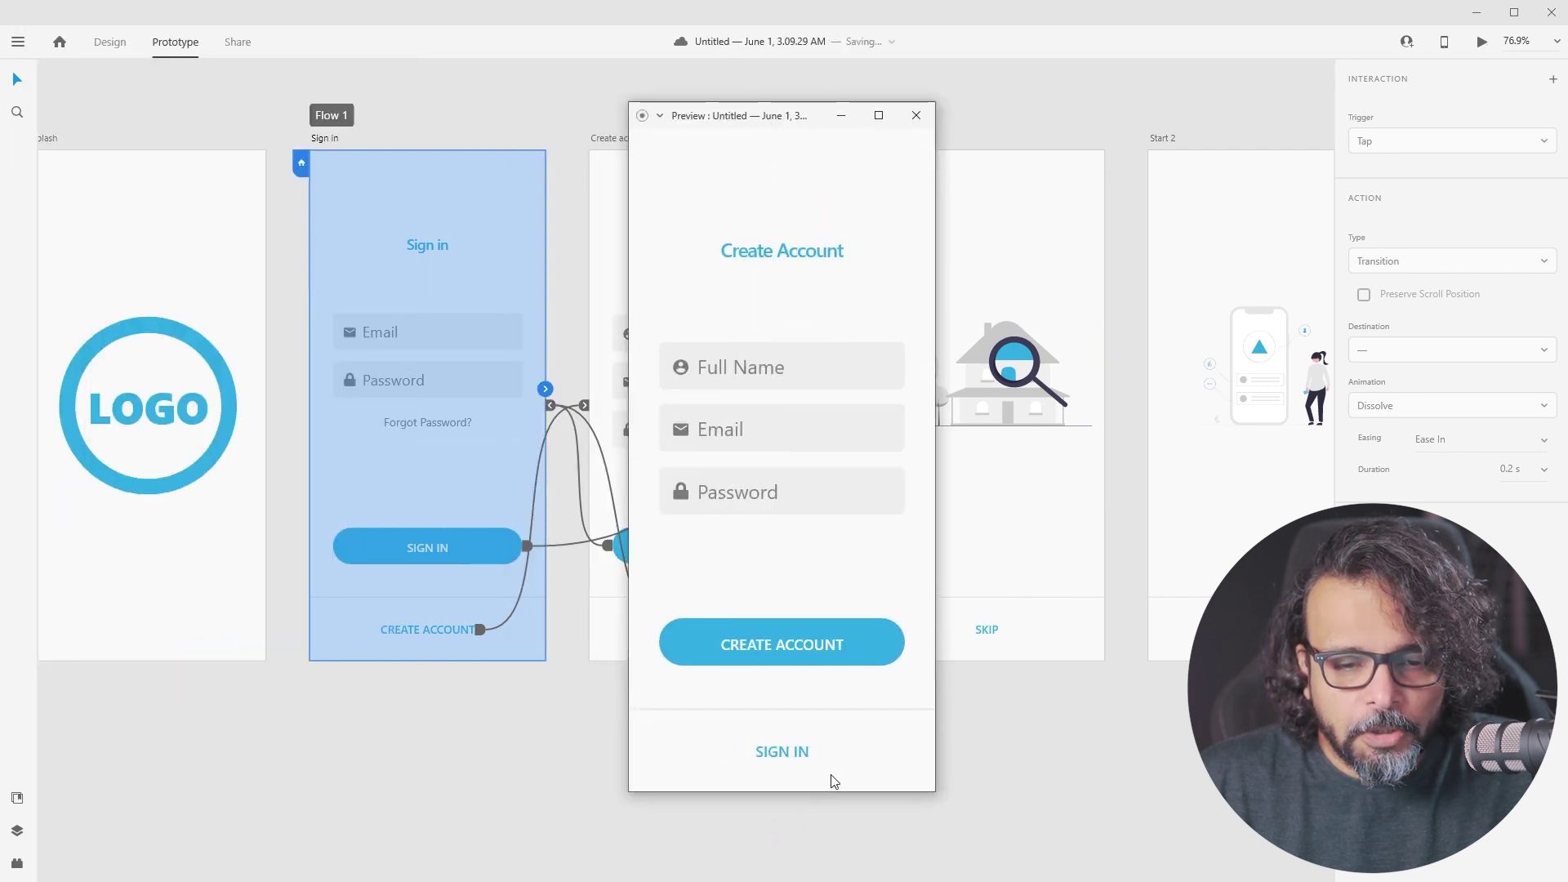
{"action": "left_click", "coordinate": [776, 646]}
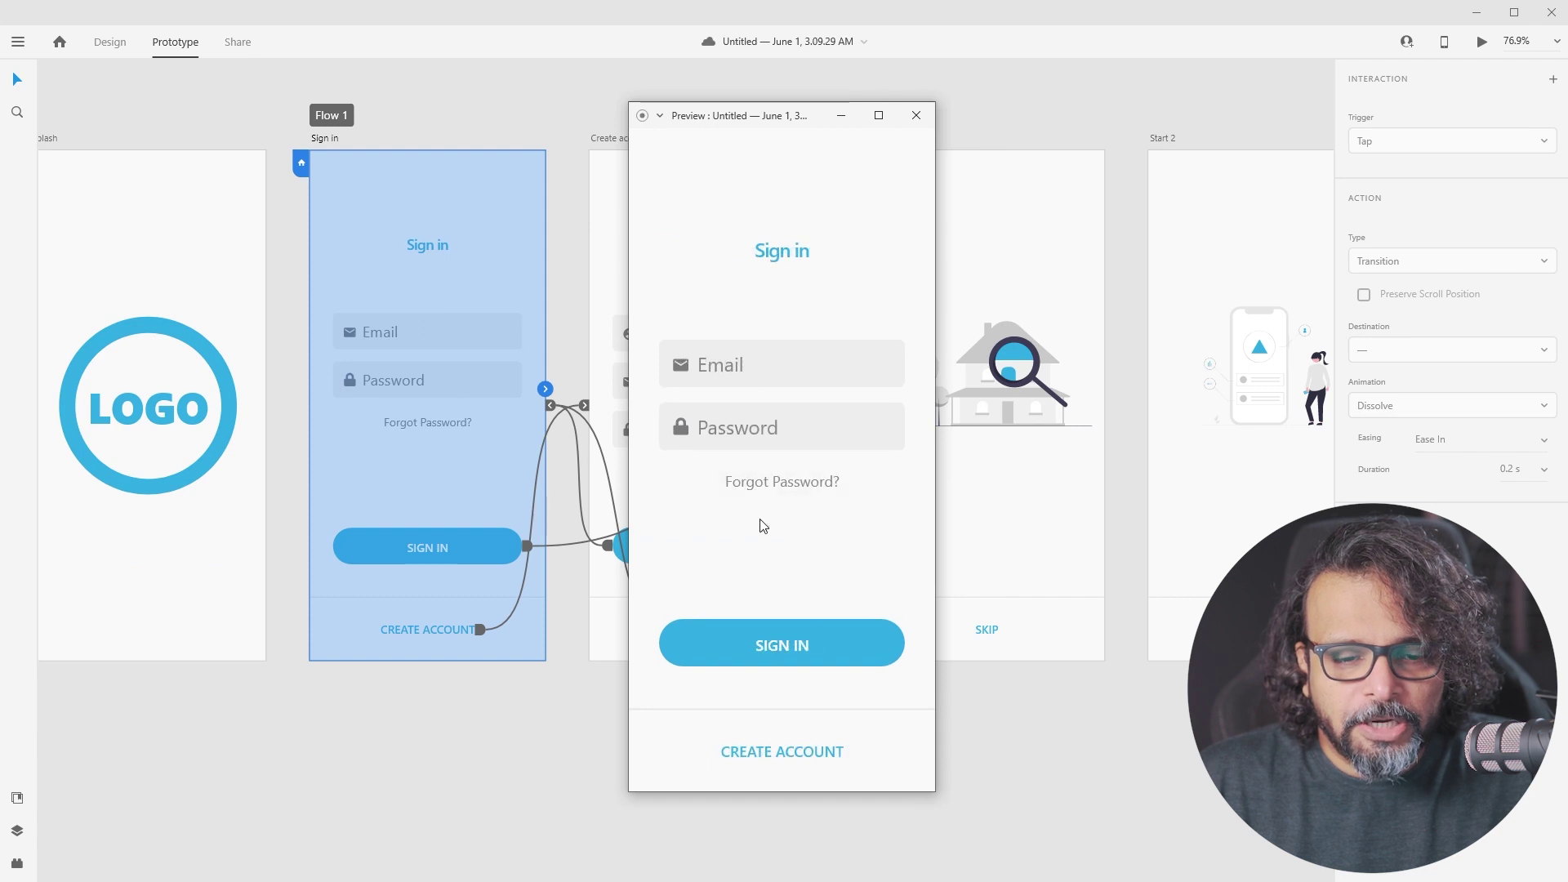
{"action": "left_click", "coordinate": [781, 647]}
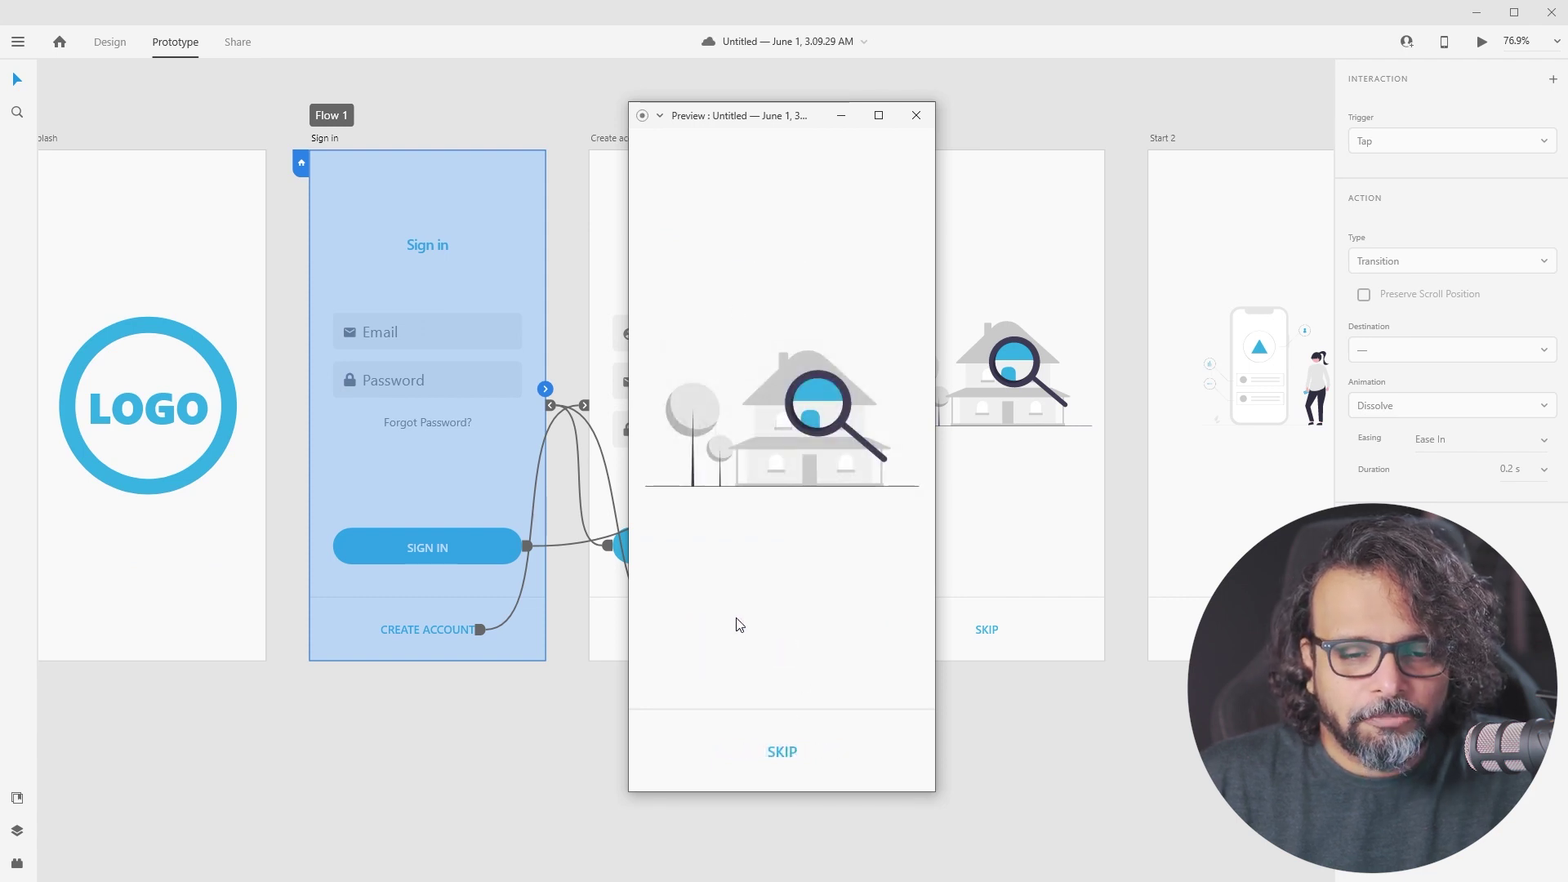
{"action": "left_click", "coordinate": [777, 753]}
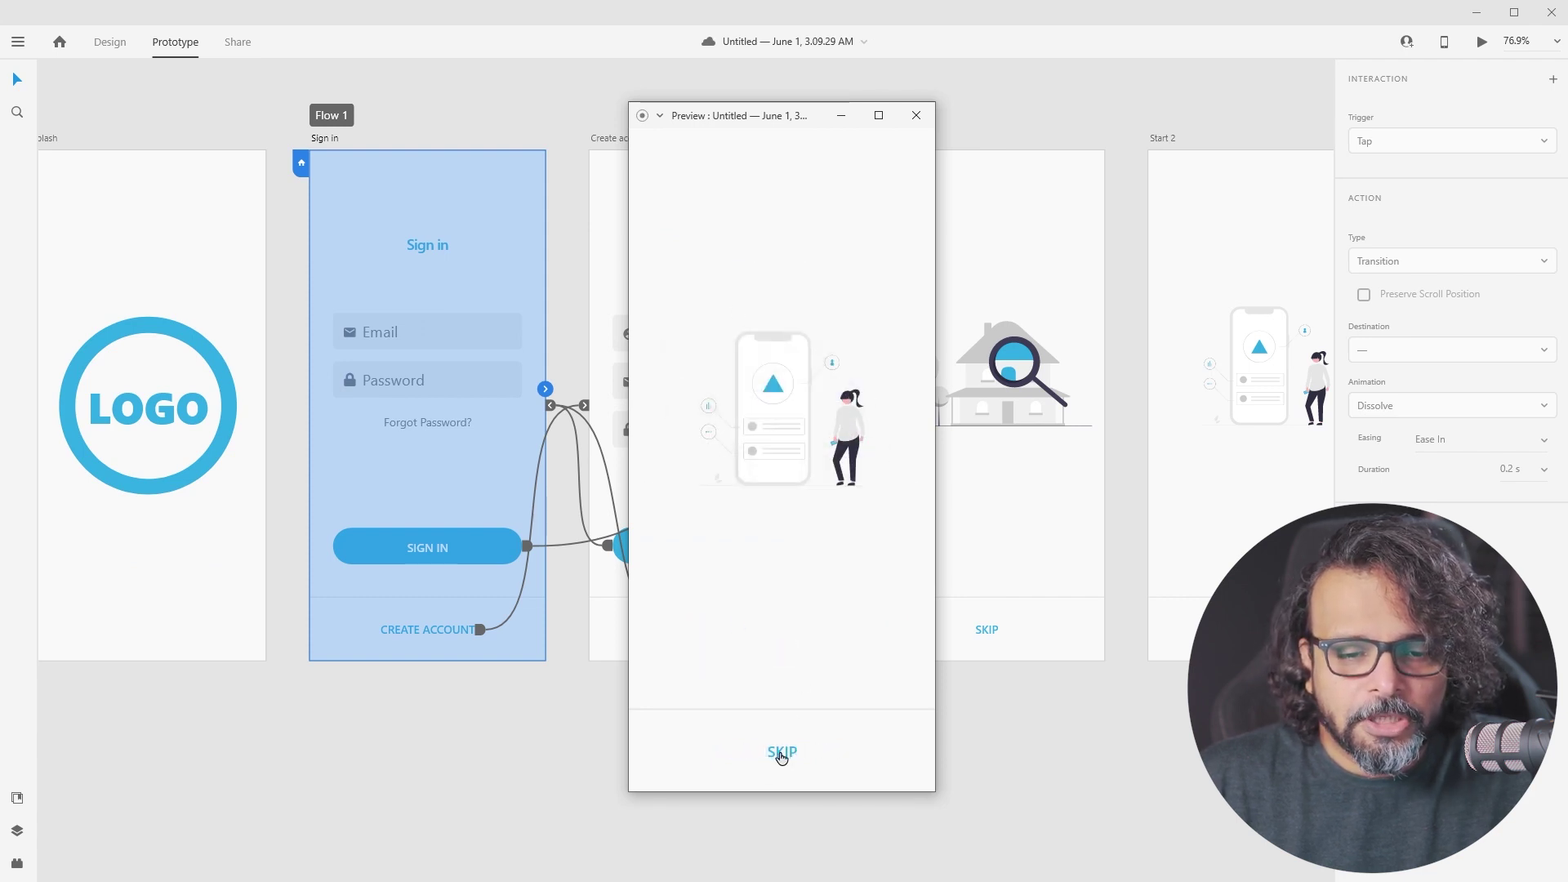
{"action": "left_click", "coordinate": [776, 754]}
{"action": "left_click", "coordinate": [916, 115]}
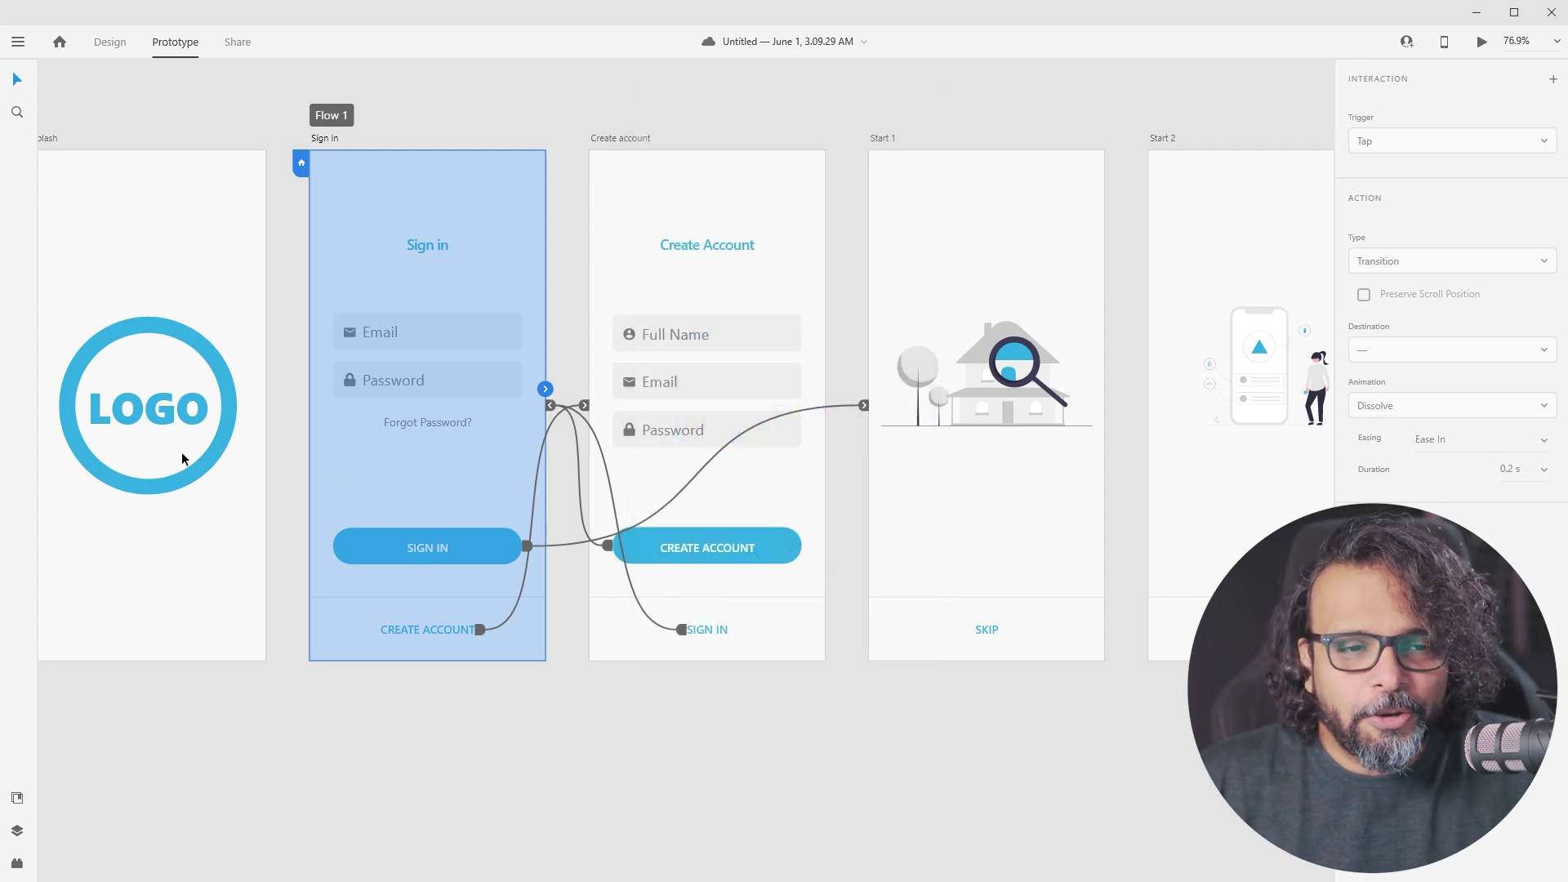
Make the Splash artboard a home screen and remove the home screen setting from the Sign in artboard
{"action": "left_click_drag", "start_coordinate": [134, 360], "coordinate": [487, 379]}
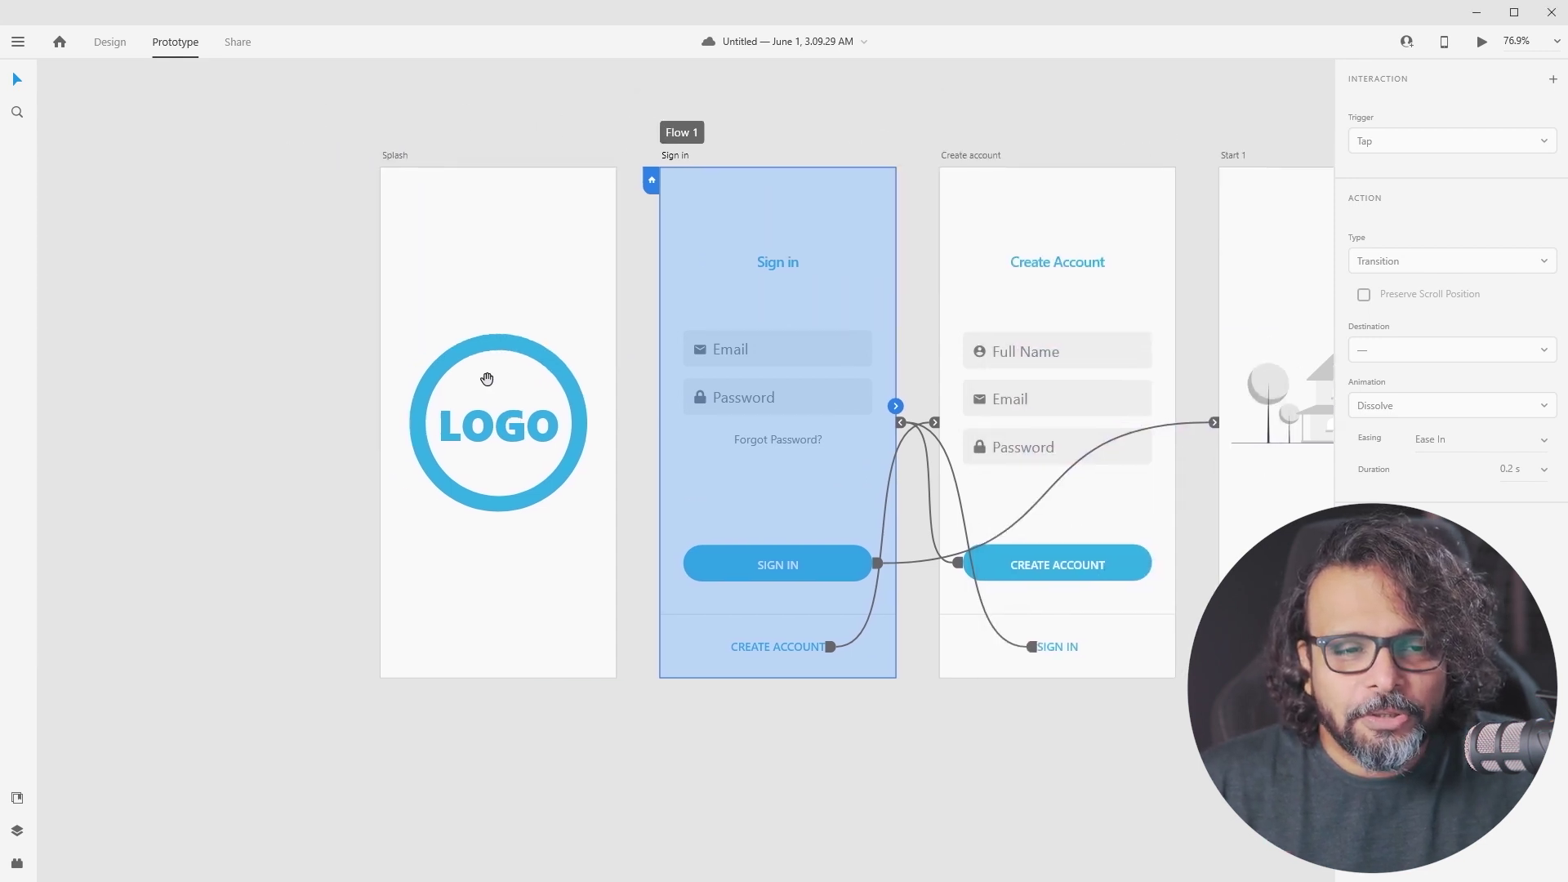
{"action": "left_click", "coordinate": [458, 307]}
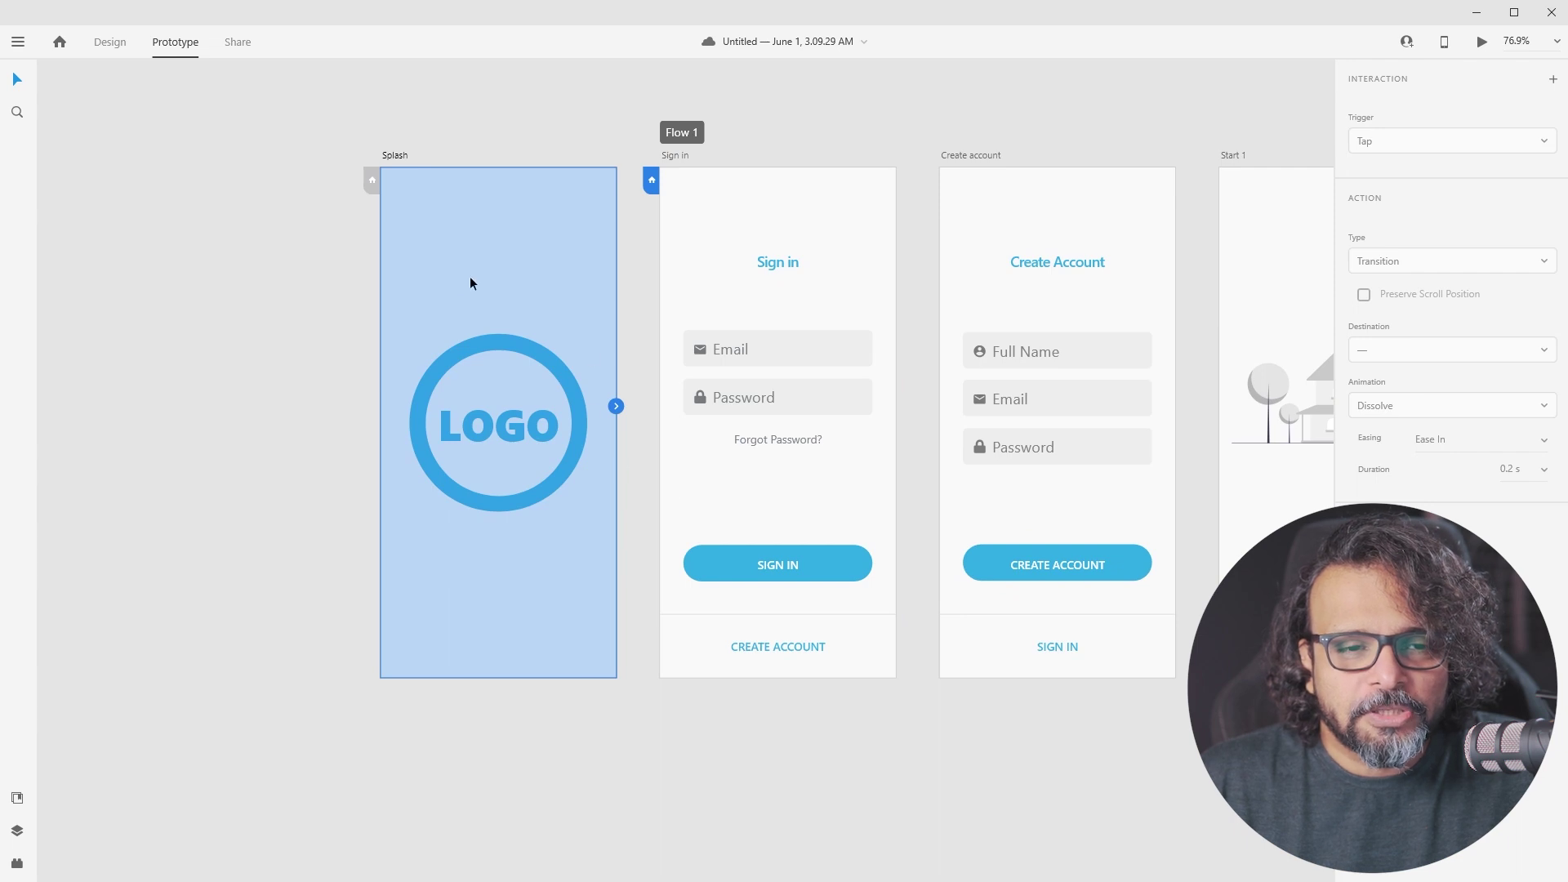
{"action": "left_click", "coordinate": [371, 181]}
{"action": "left_click", "coordinate": [652, 181]}
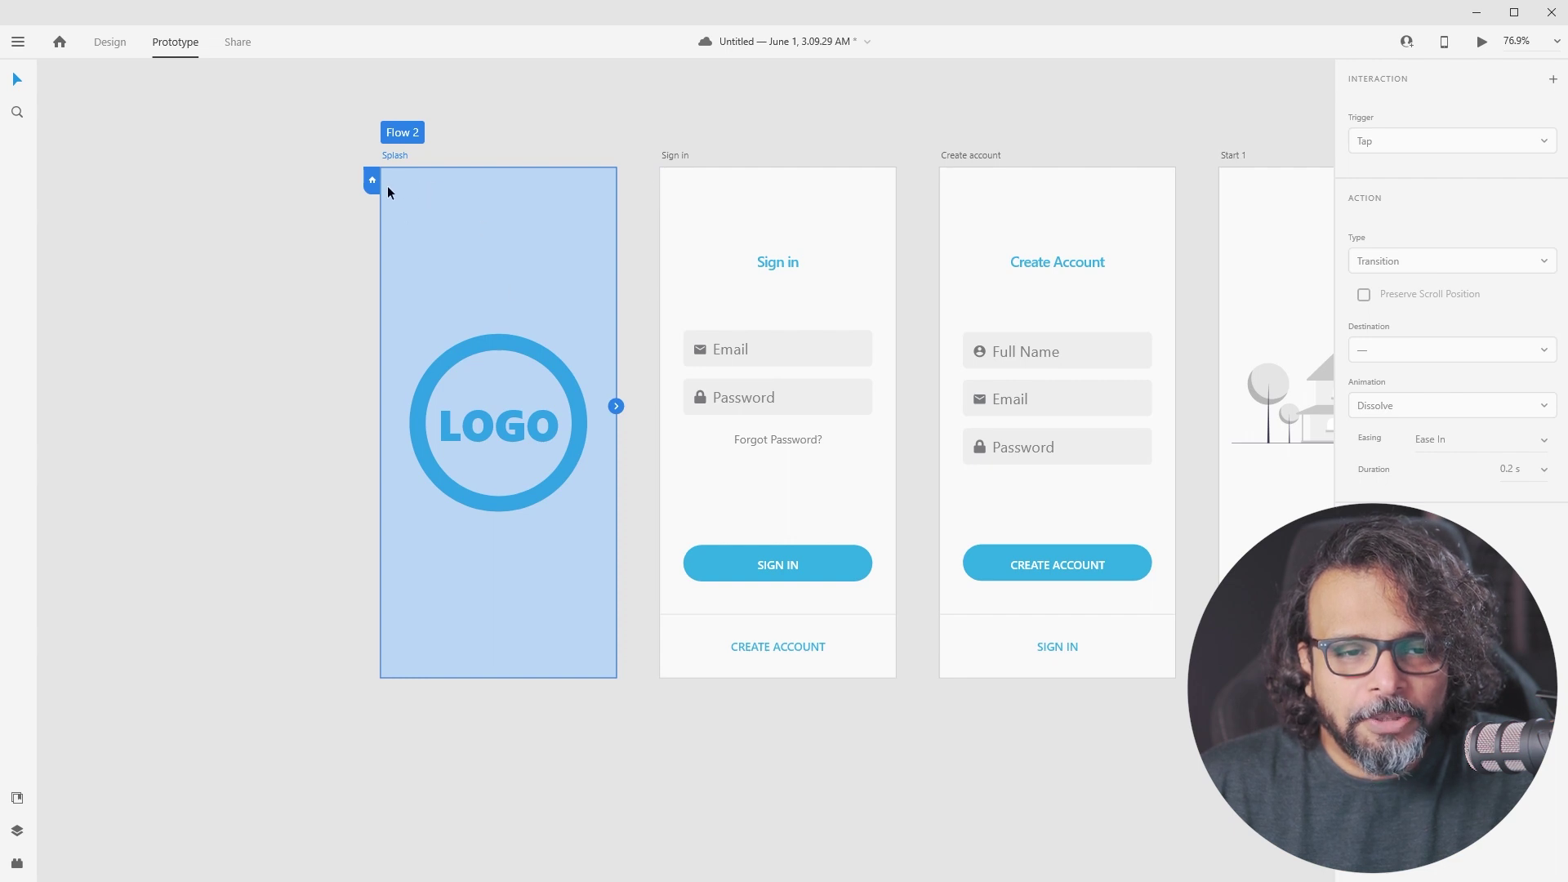
{"action": "left_click", "coordinate": [690, 492]}
Link the Splash artboard to the Sign in artboard and set the link's trigger to Time
{"action": "left_click", "coordinate": [514, 295]}
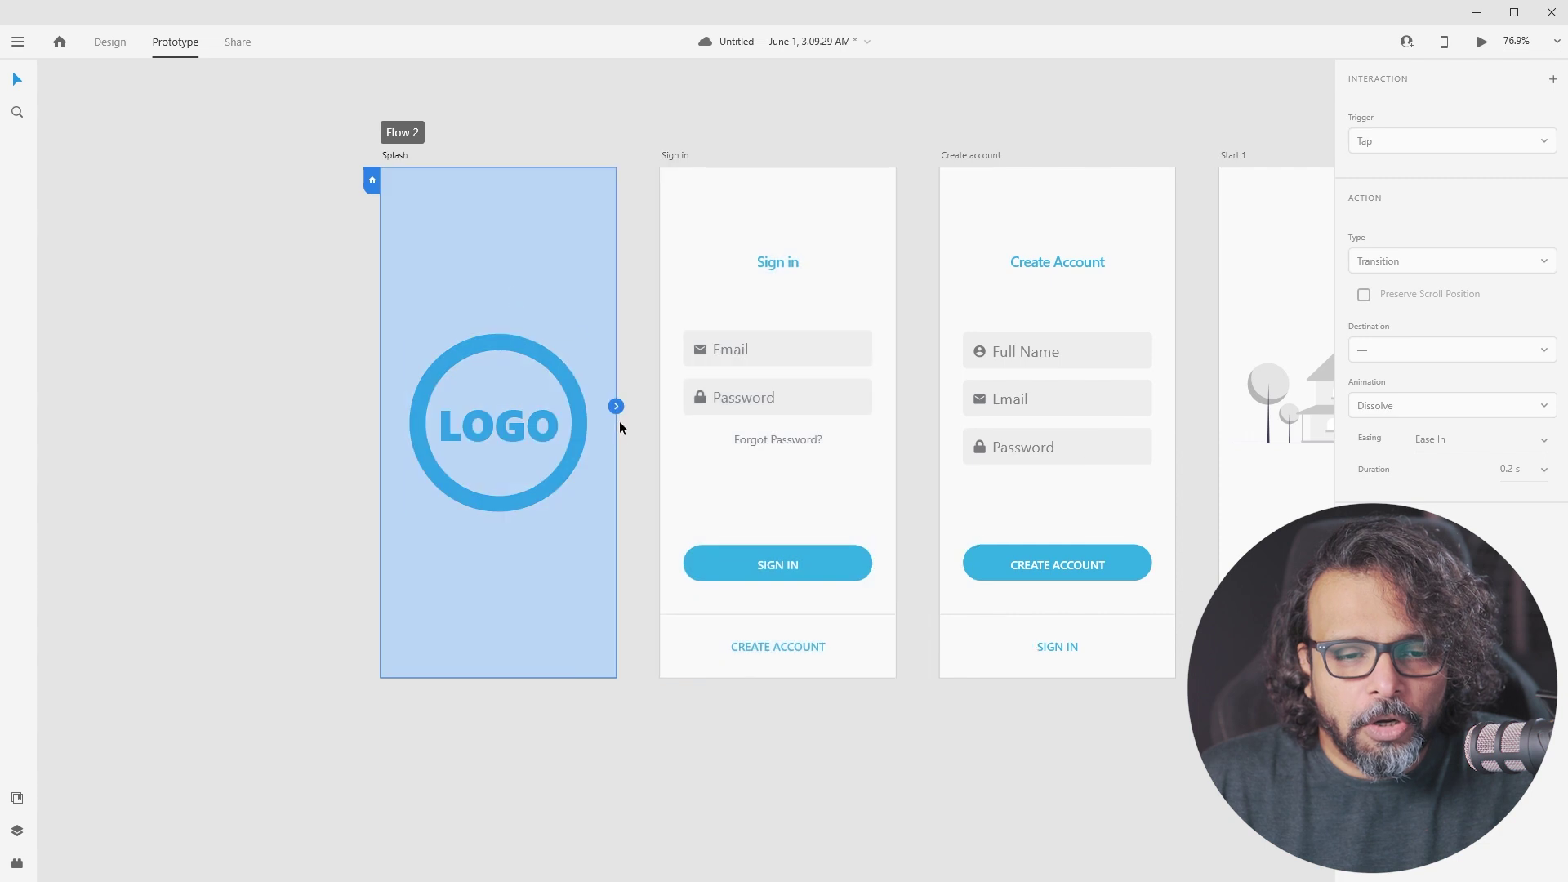
{"action": "left_click_drag", "start_coordinate": [616, 406], "coordinate": [633, 350]}
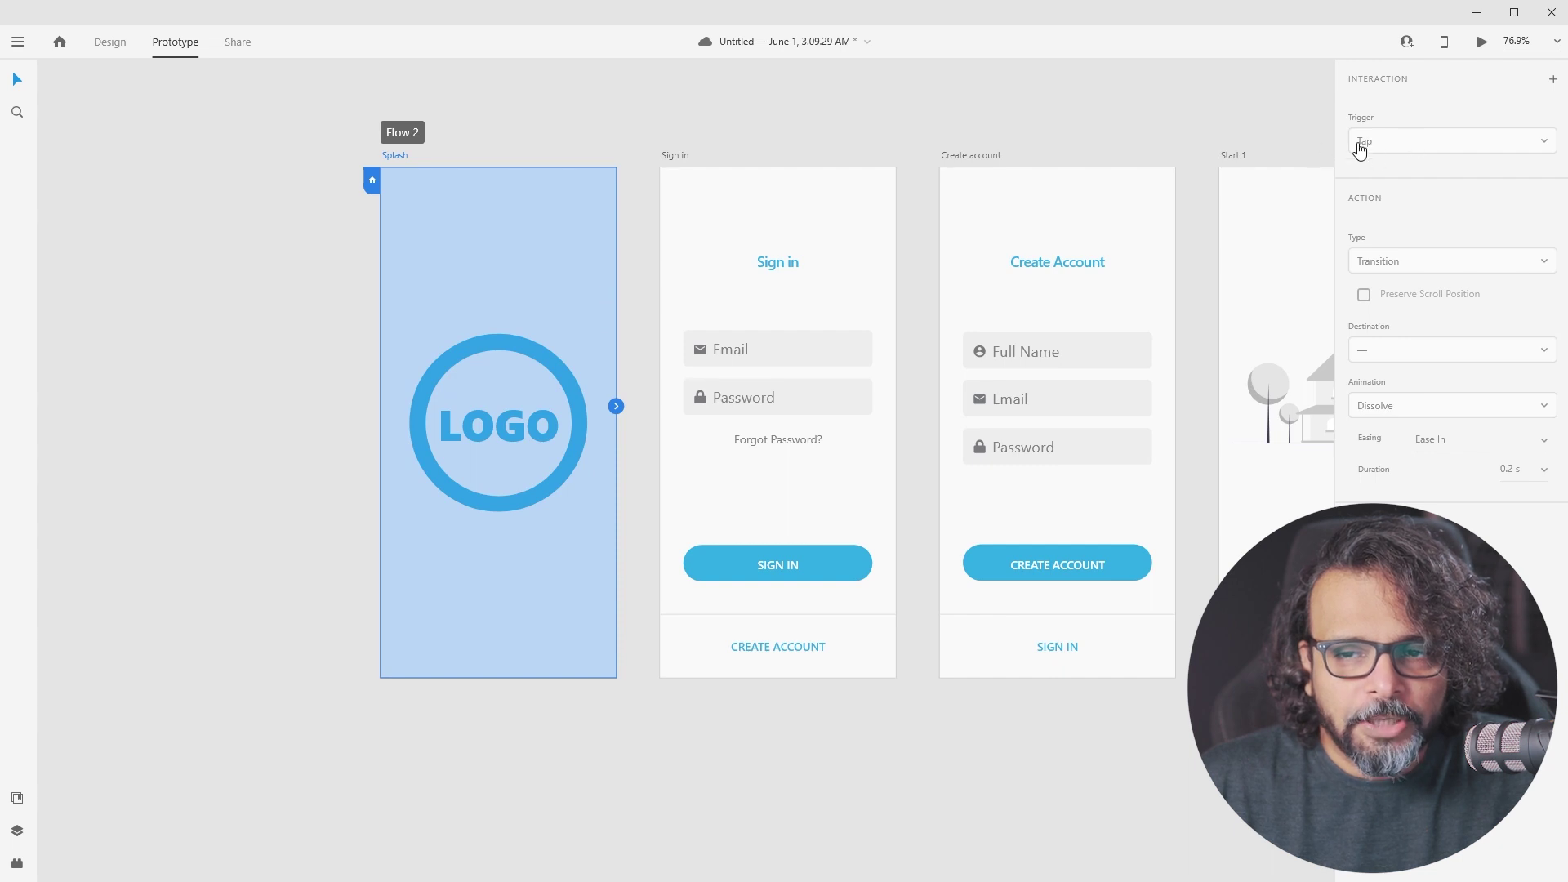
{"action": "left_click_drag", "start_coordinate": [617, 405], "coordinate": [667, 325]}
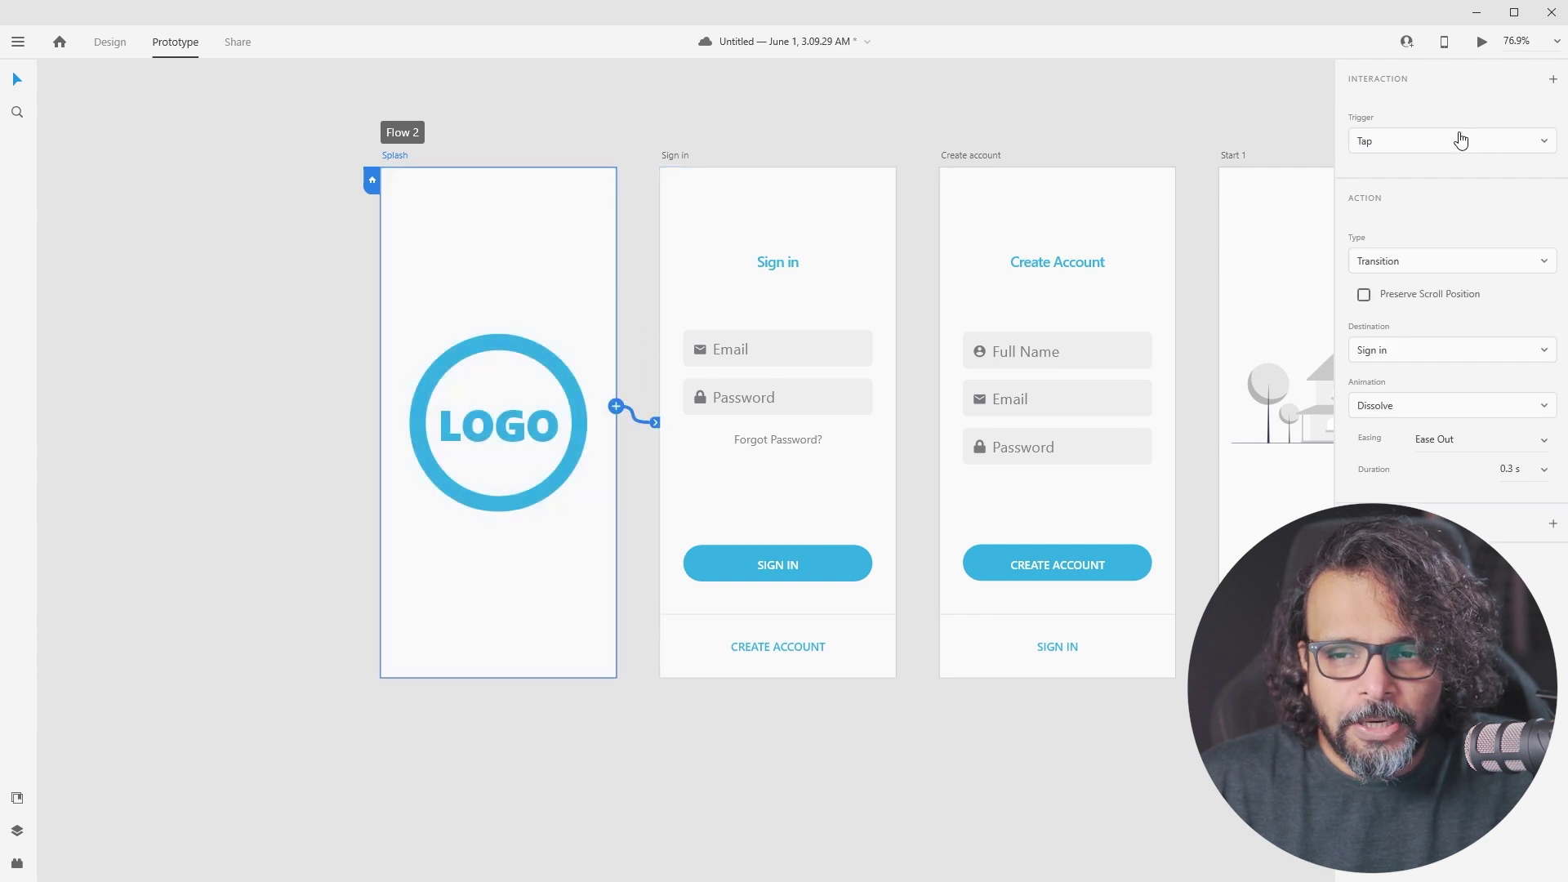
{"action": "left_click", "coordinate": [1460, 142]}
{"action": "left_click", "coordinate": [1375, 207]}
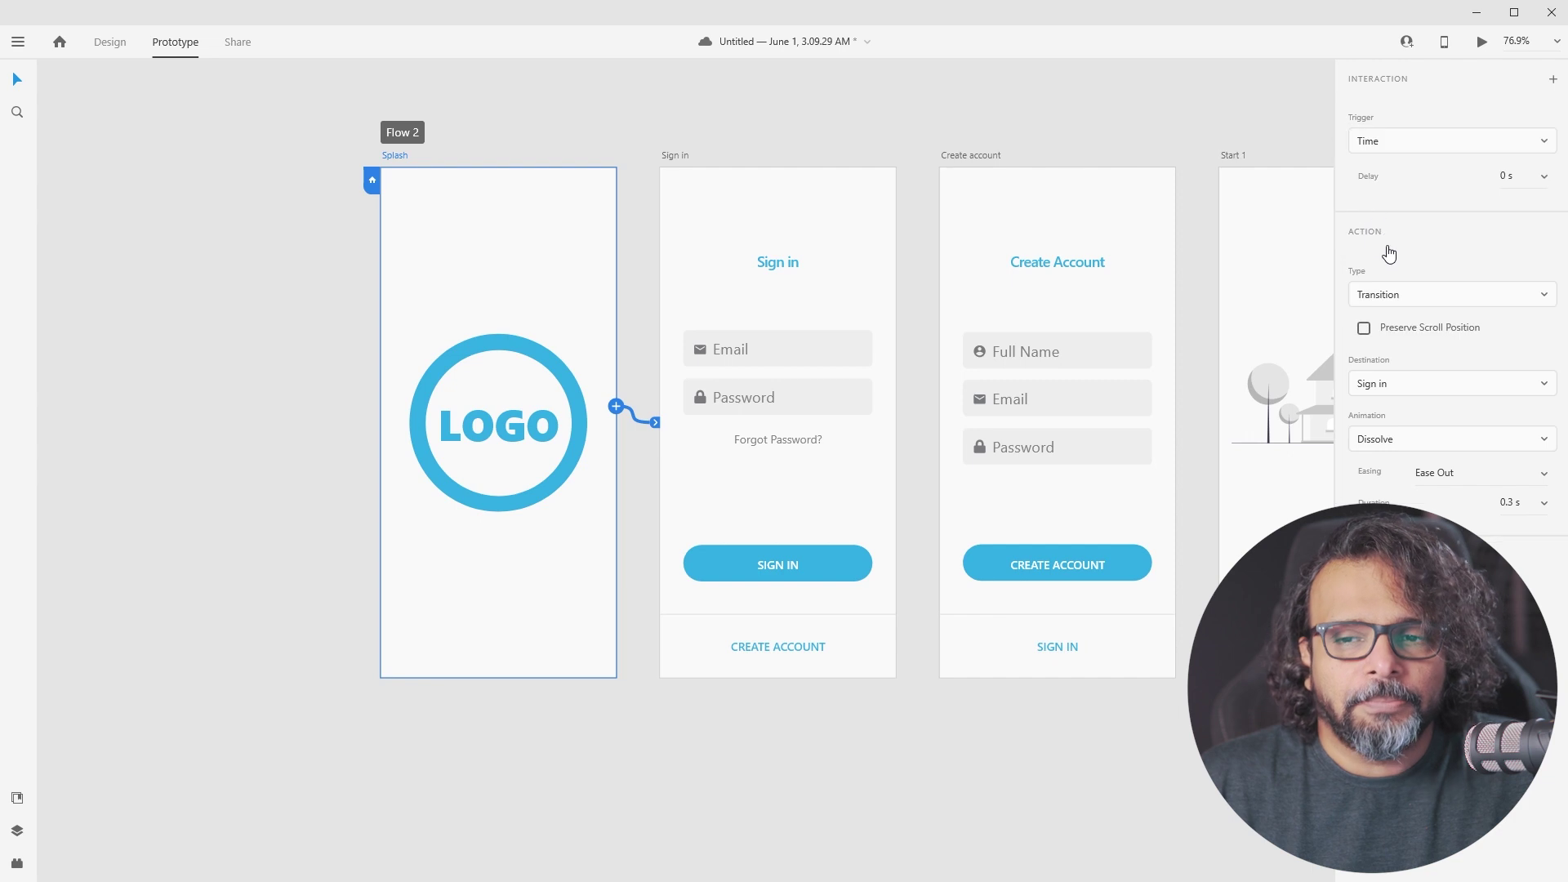
Set the Splash-to-Sign in link's delay to 3 s and its animation to Push Left
{"action": "left_click", "coordinate": [1543, 180]}
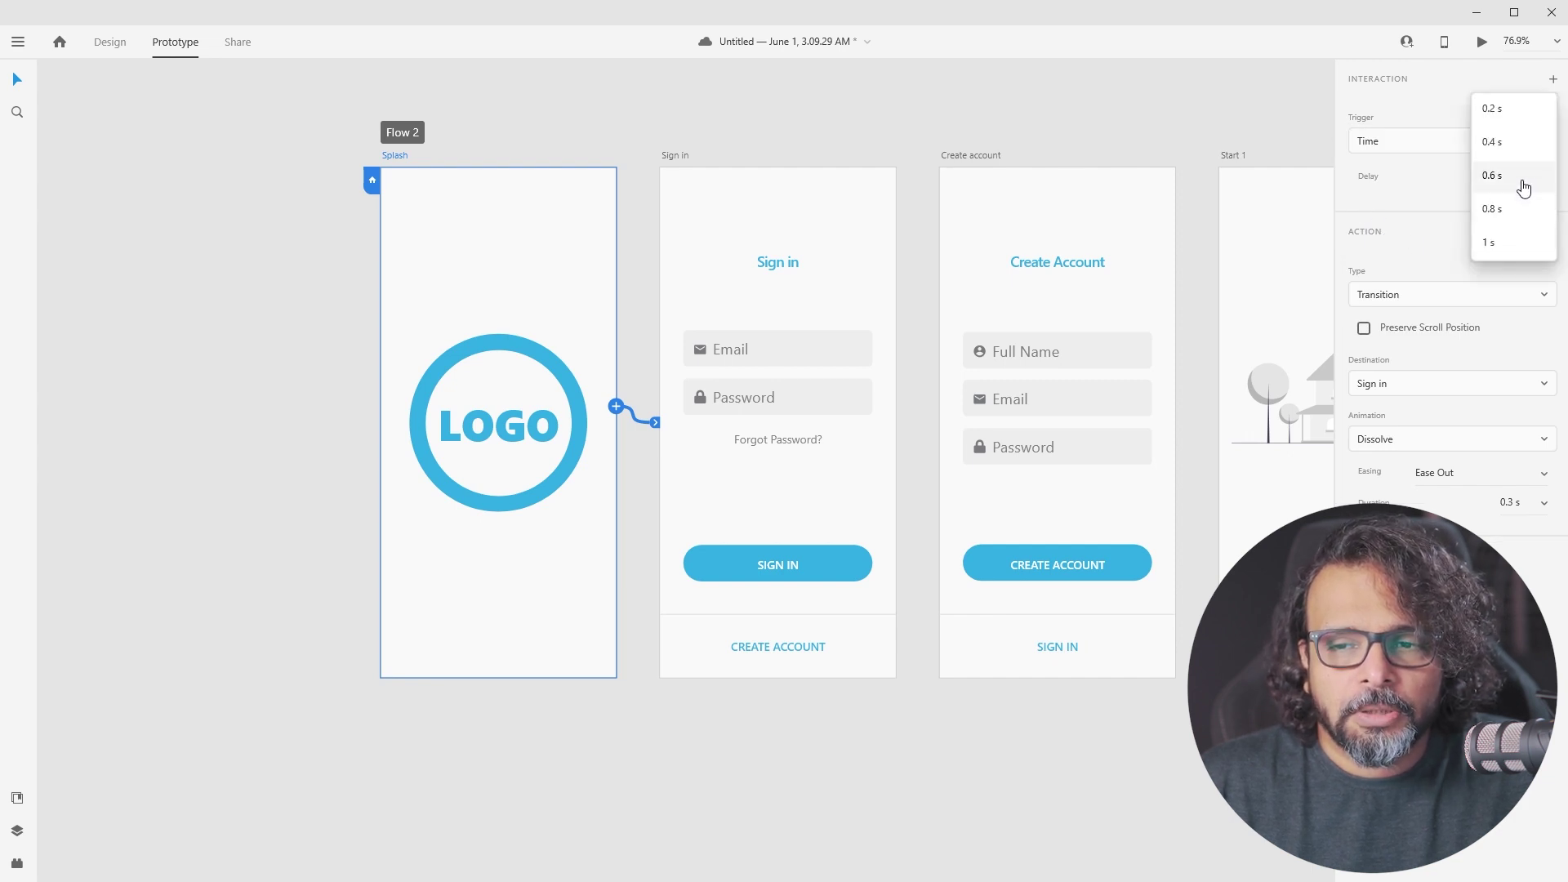
{"action": "left_click", "coordinate": [1513, 253]}
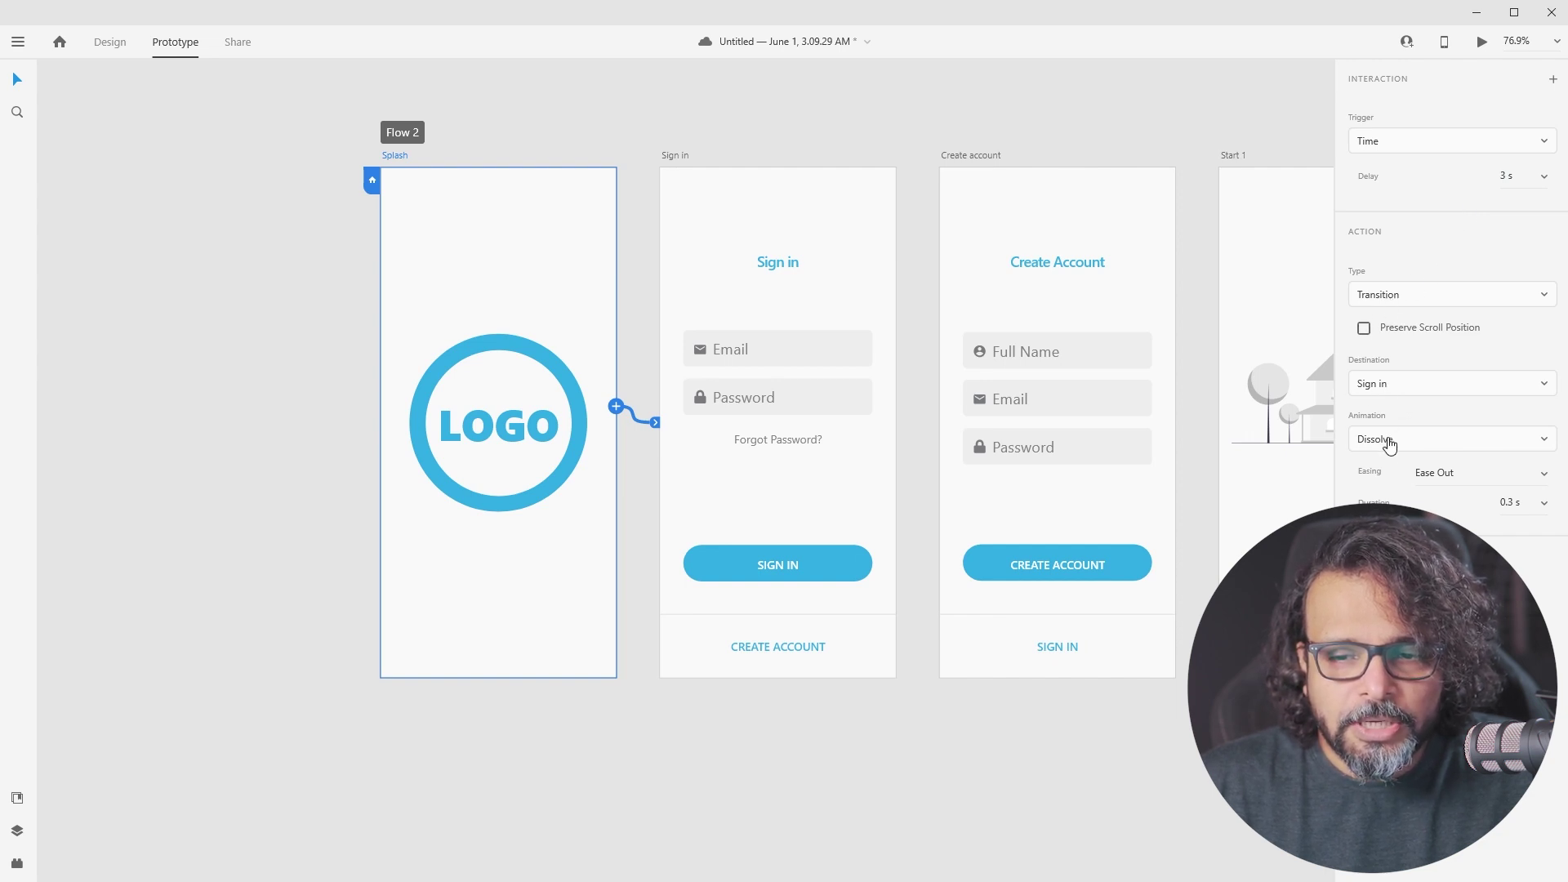
{"action": "left_click", "coordinate": [1389, 443]}
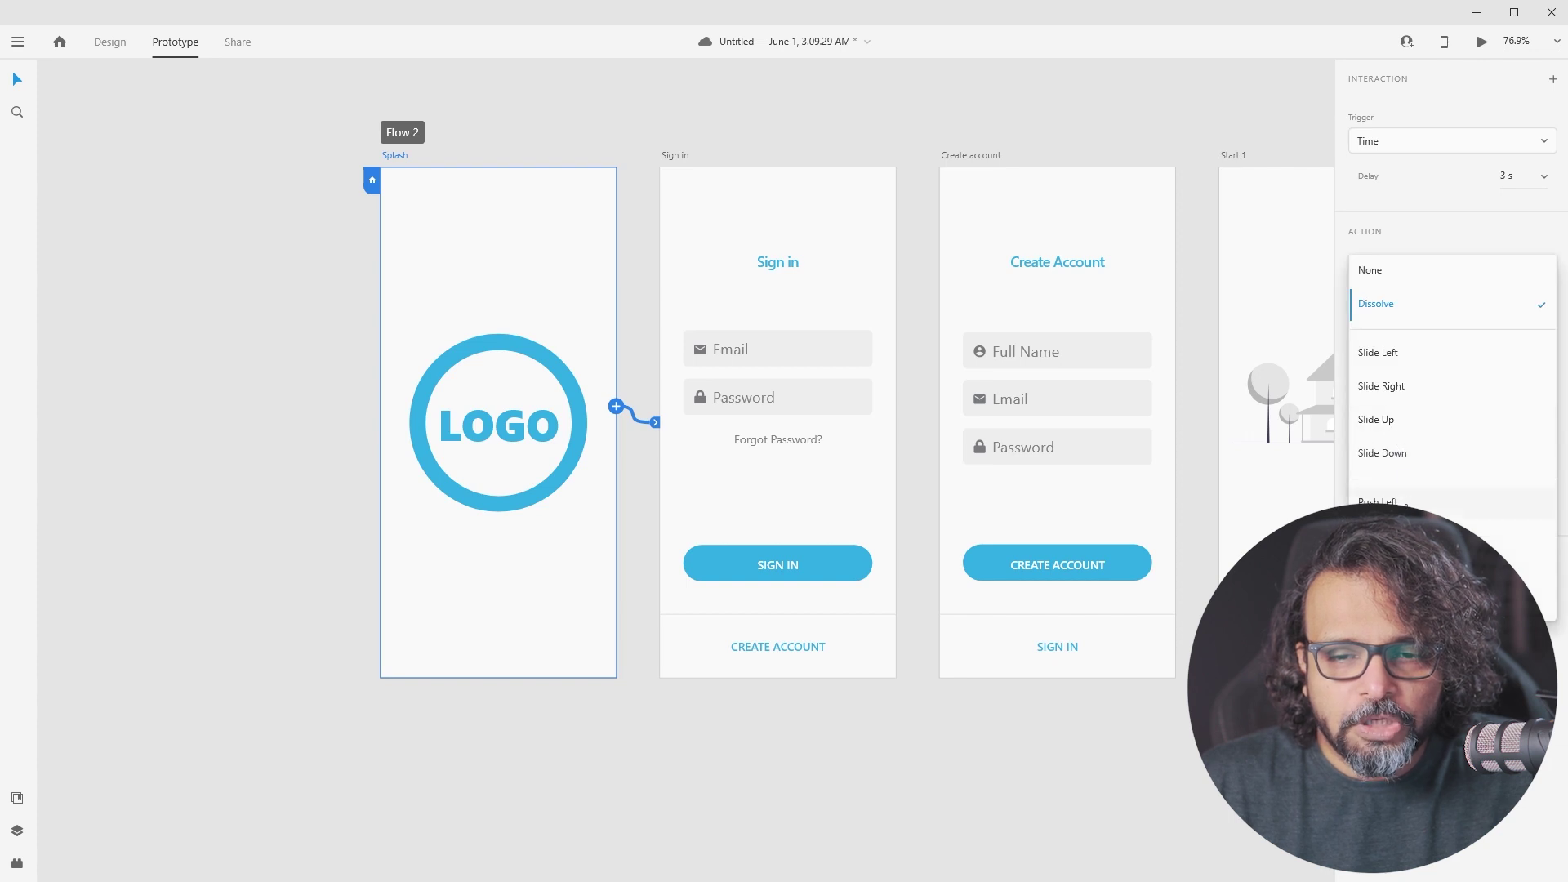
{"action": "left_click", "coordinate": [1406, 504]}
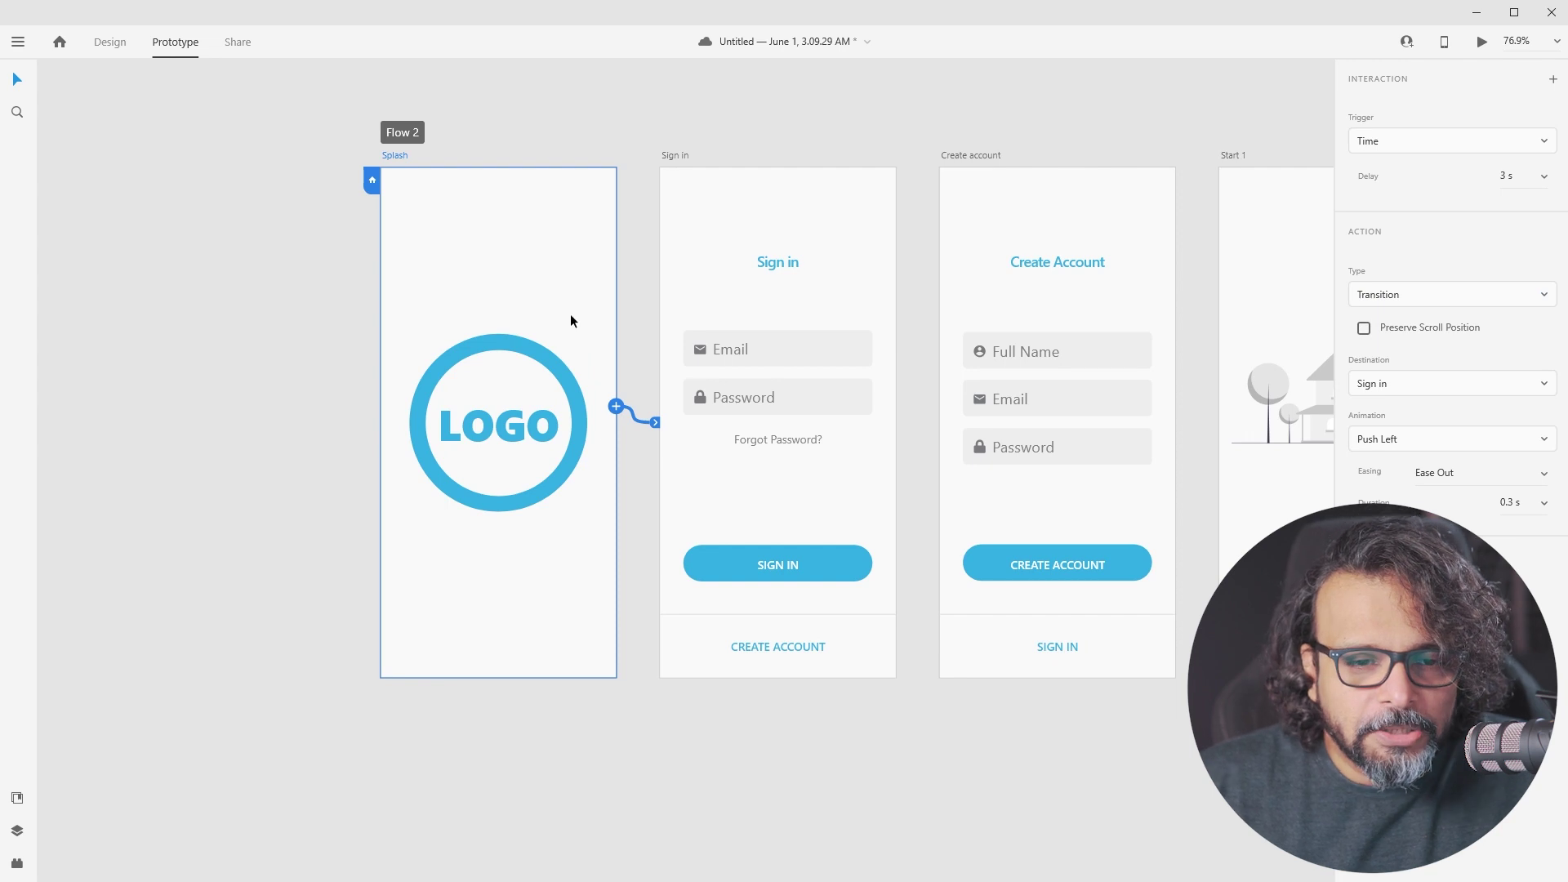
Preview the timed transition from the Splash screen to the Sign in screen and close the preview
{"action": "left_click", "coordinate": [1481, 42]}
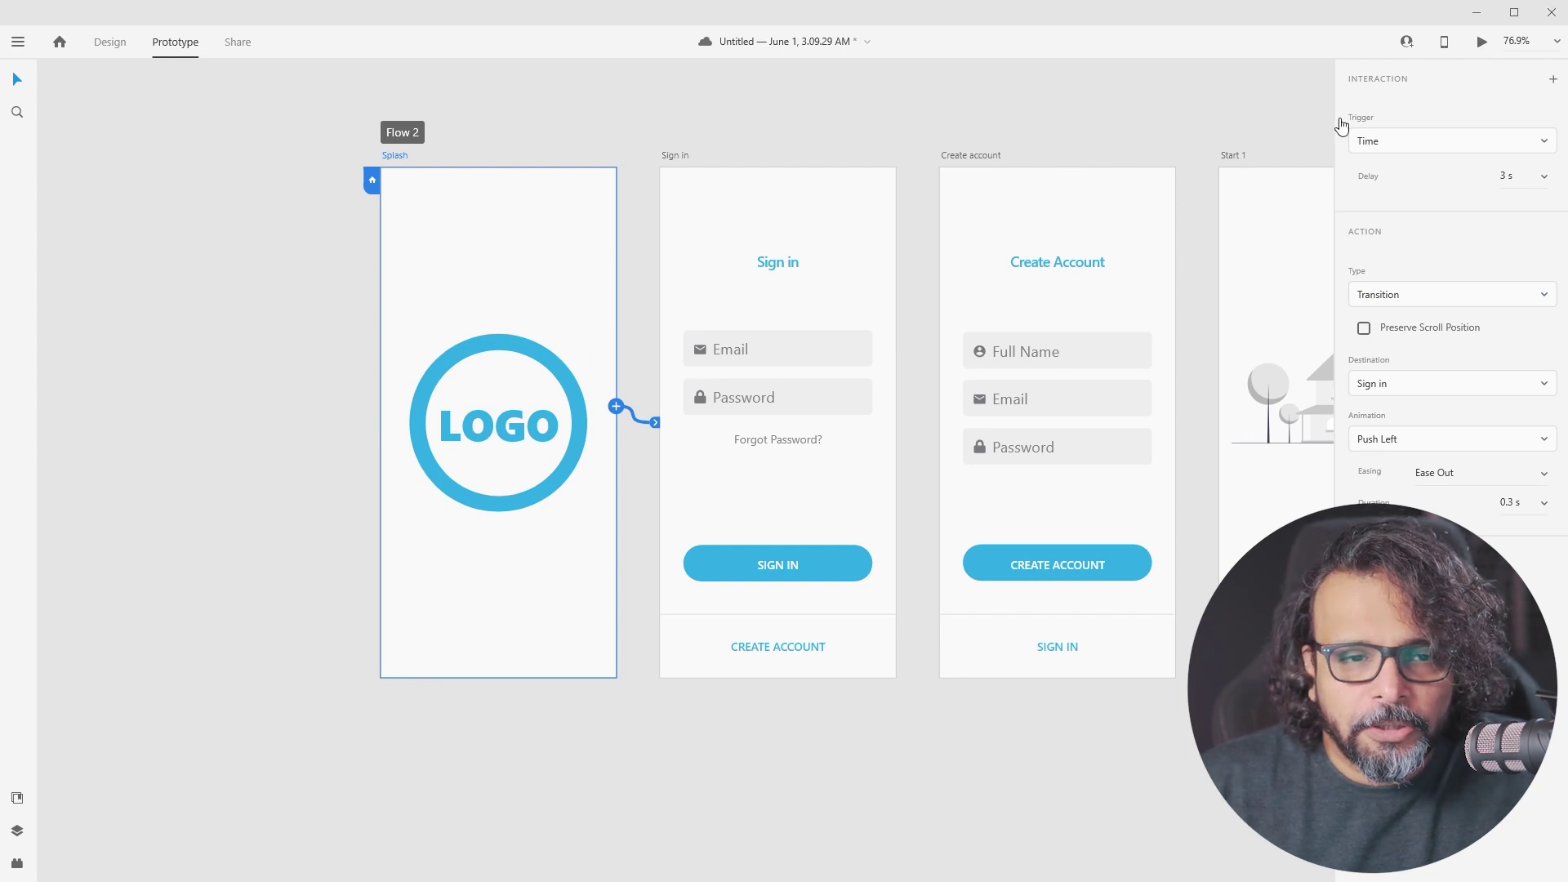
{"action": "left_click_drag", "start_coordinate": [687, 134], "coordinate": [695, 114]}
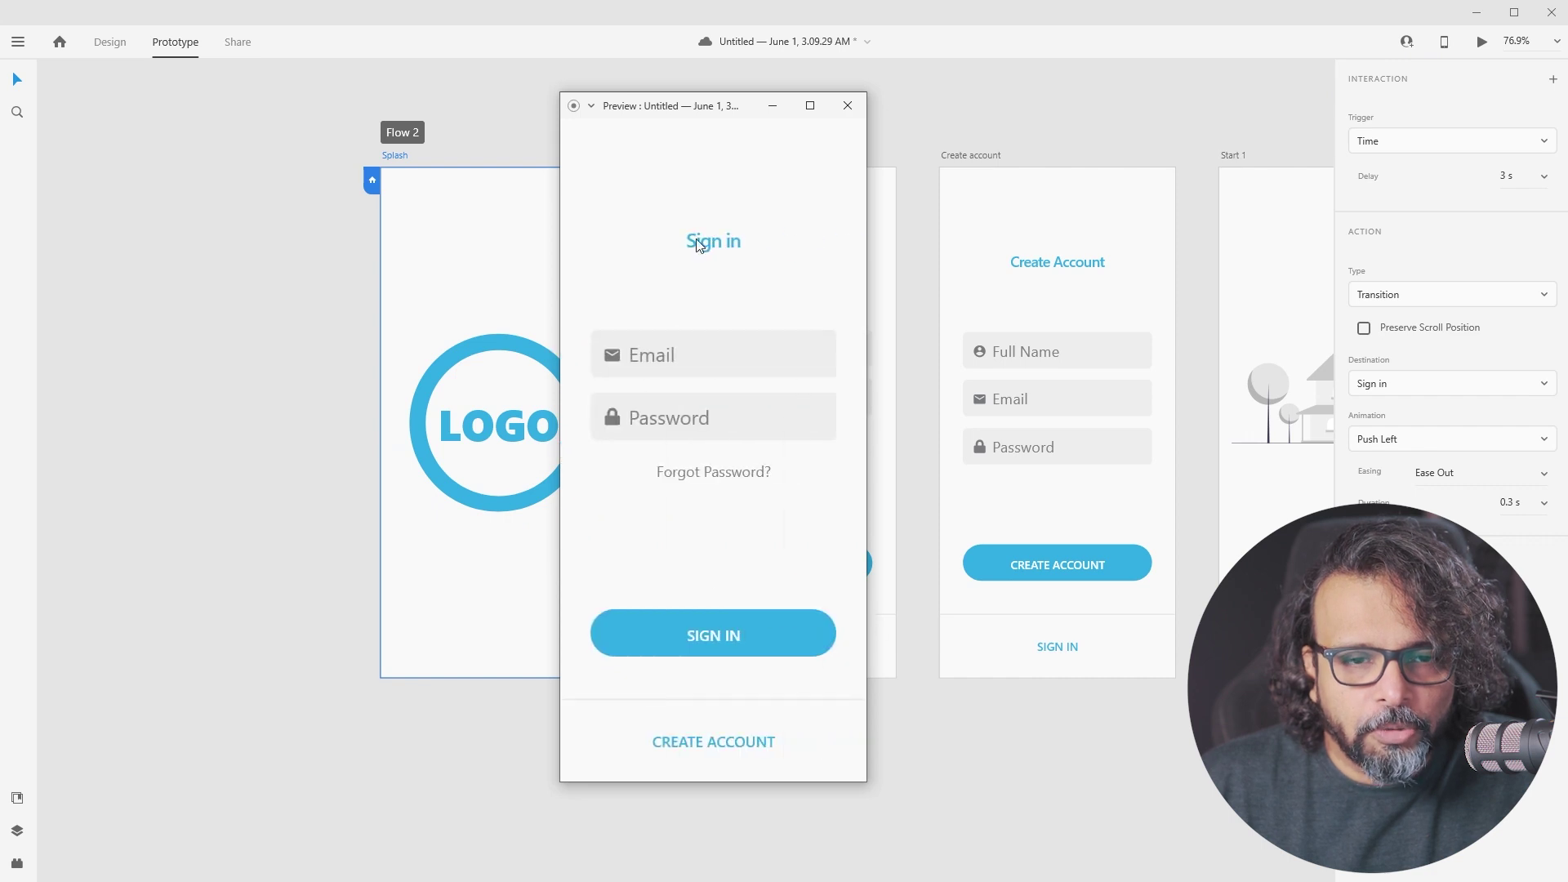
{"action": "left_click", "coordinate": [847, 105]}
Preview the prototype again from the Splash screen, follow SIGN IN and both SKIP links to the final app screen, and close the preview
{"action": "left_click", "coordinate": [1481, 42]}
{"action": "left_click_drag", "start_coordinate": [550, 164], "coordinate": [615, 130]}
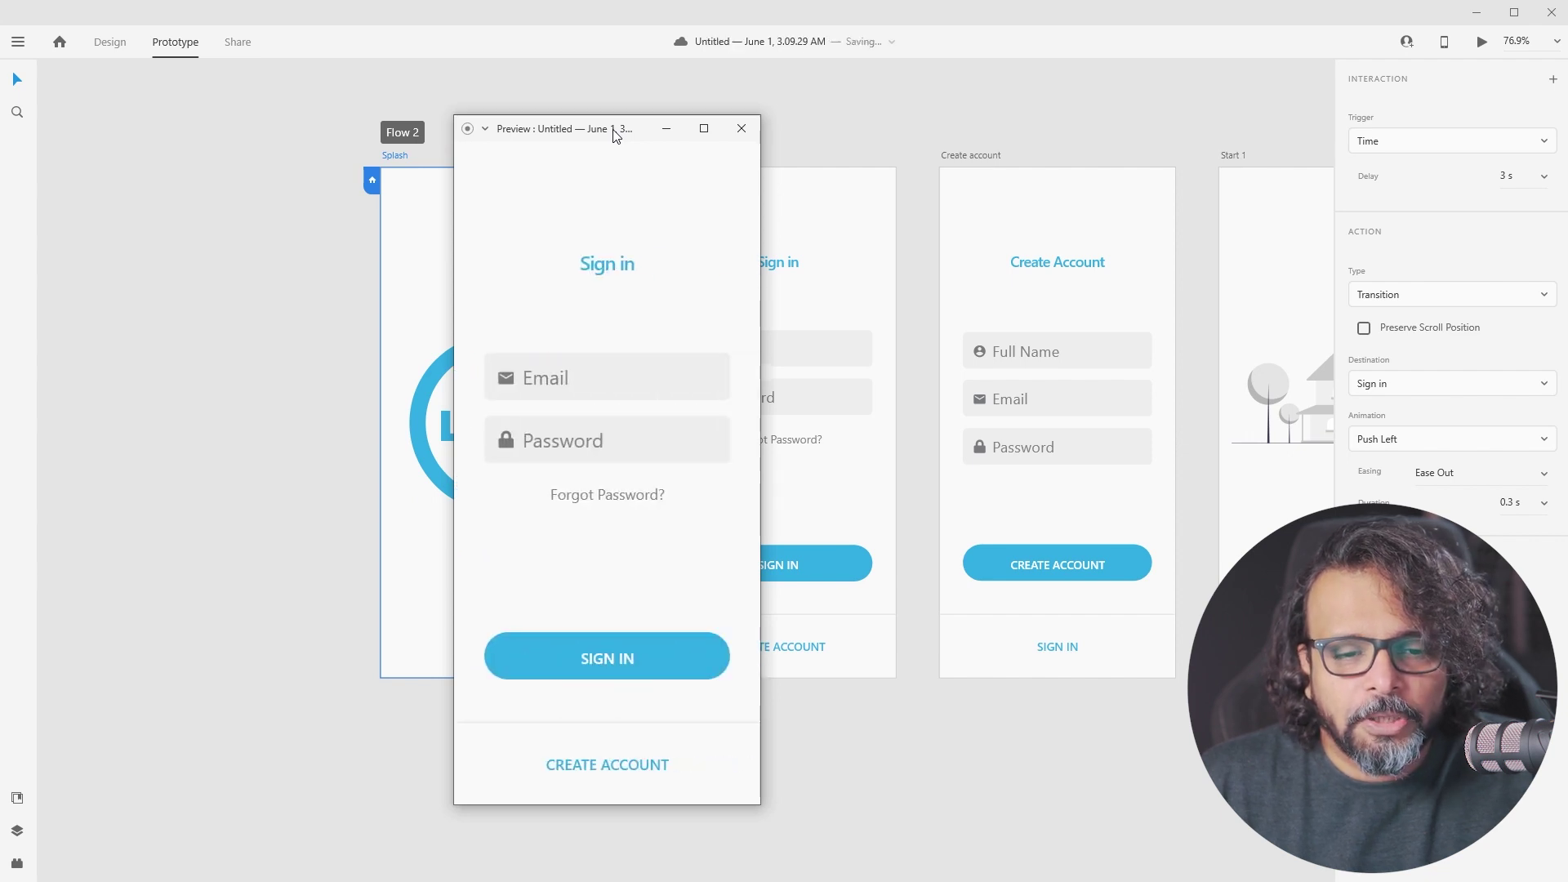
{"action": "left_click", "coordinate": [605, 658]}
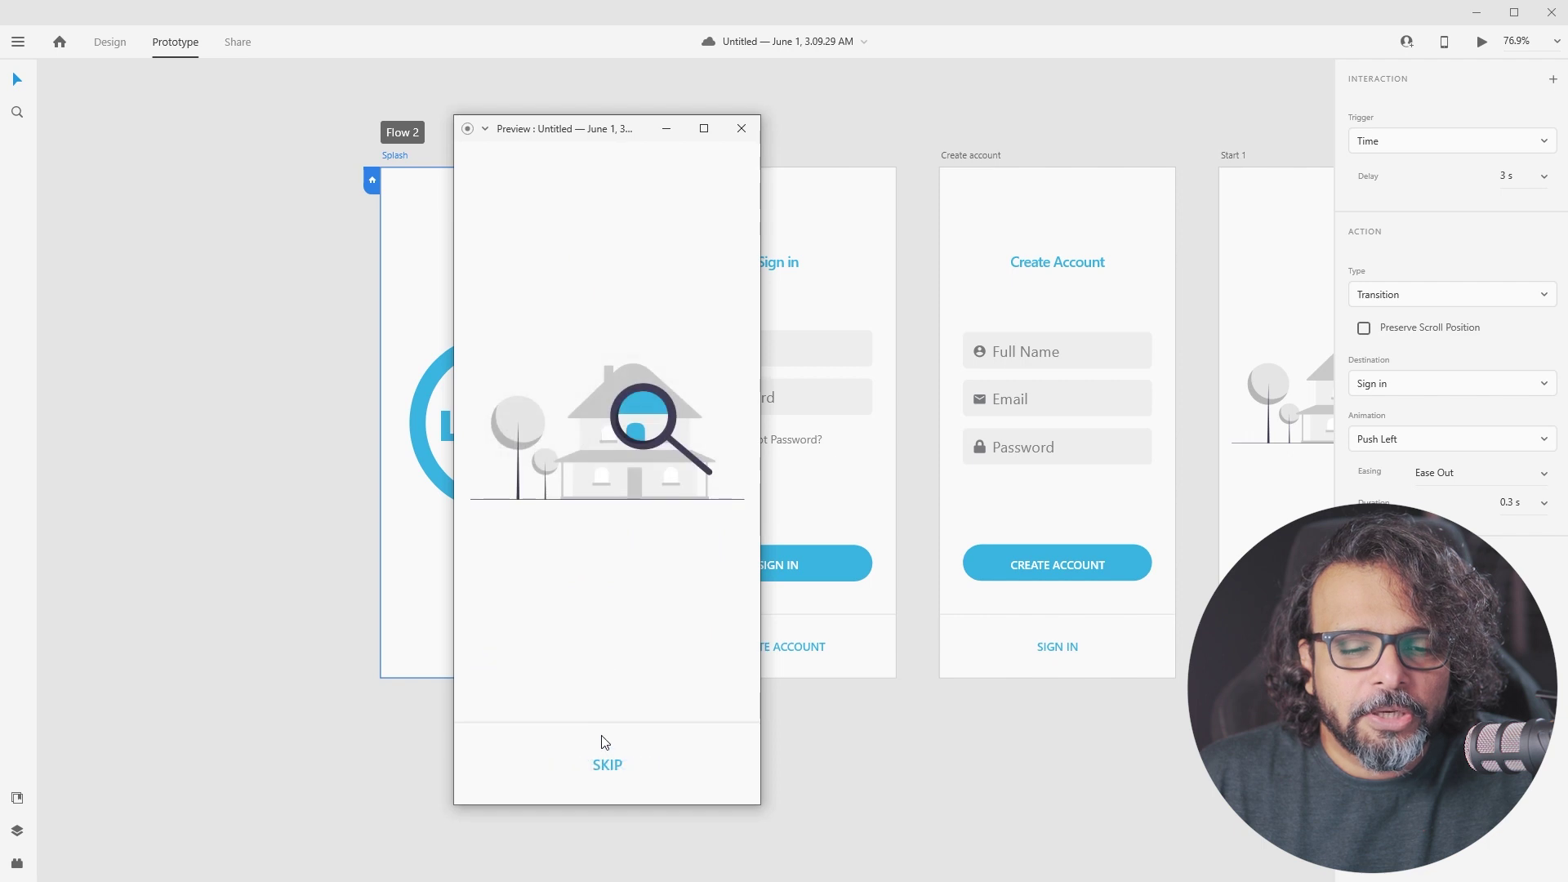
{"action": "left_click", "coordinate": [606, 765]}
{"action": "left_click", "coordinate": [605, 766]}
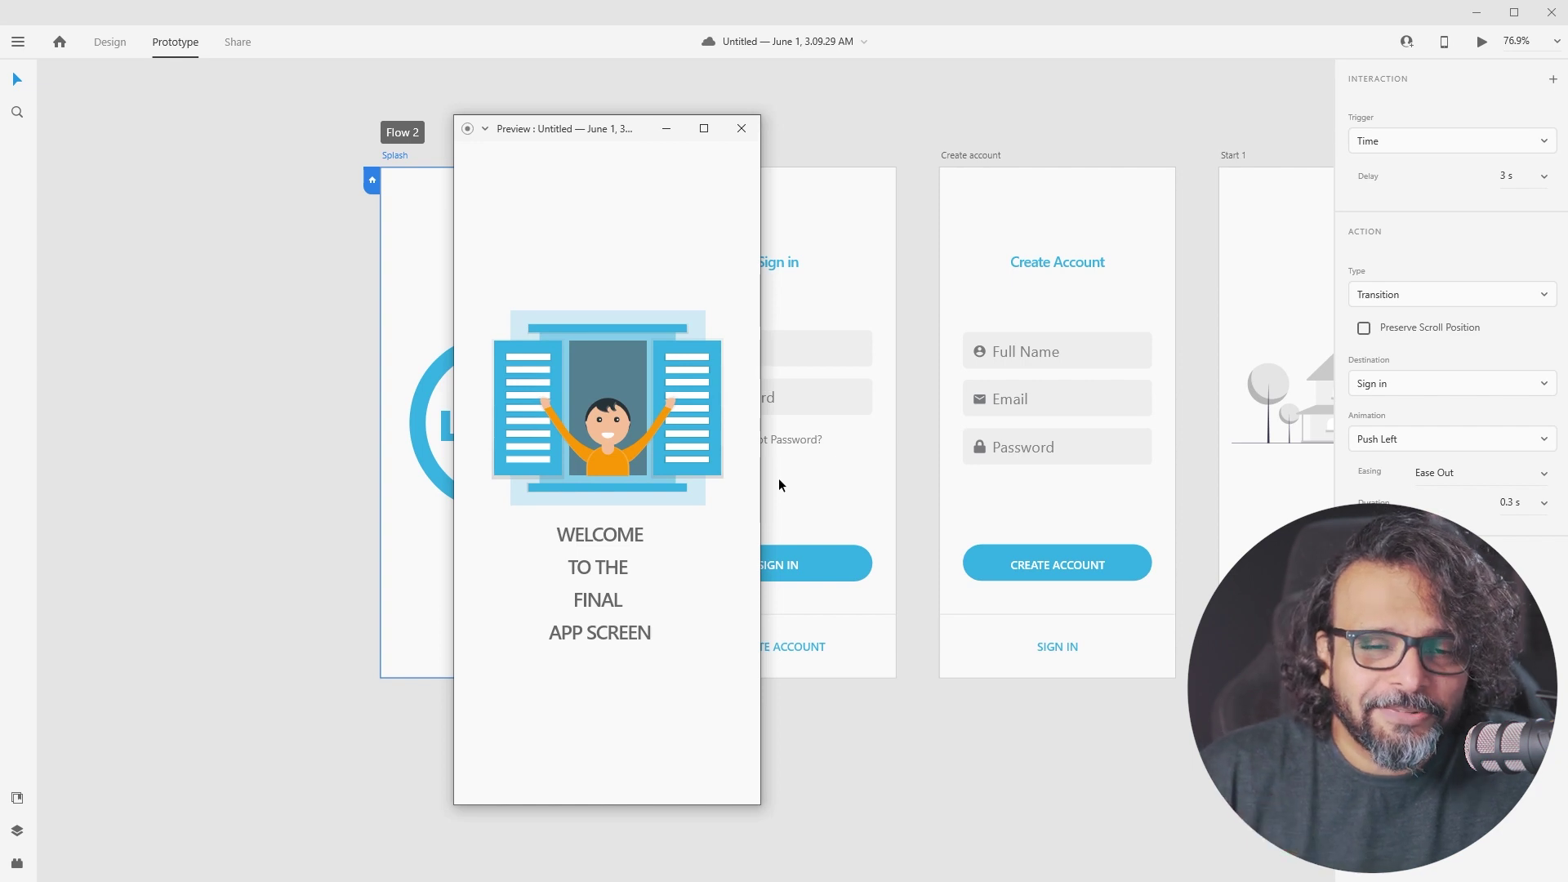
{"action": "left_click", "coordinate": [742, 128]}
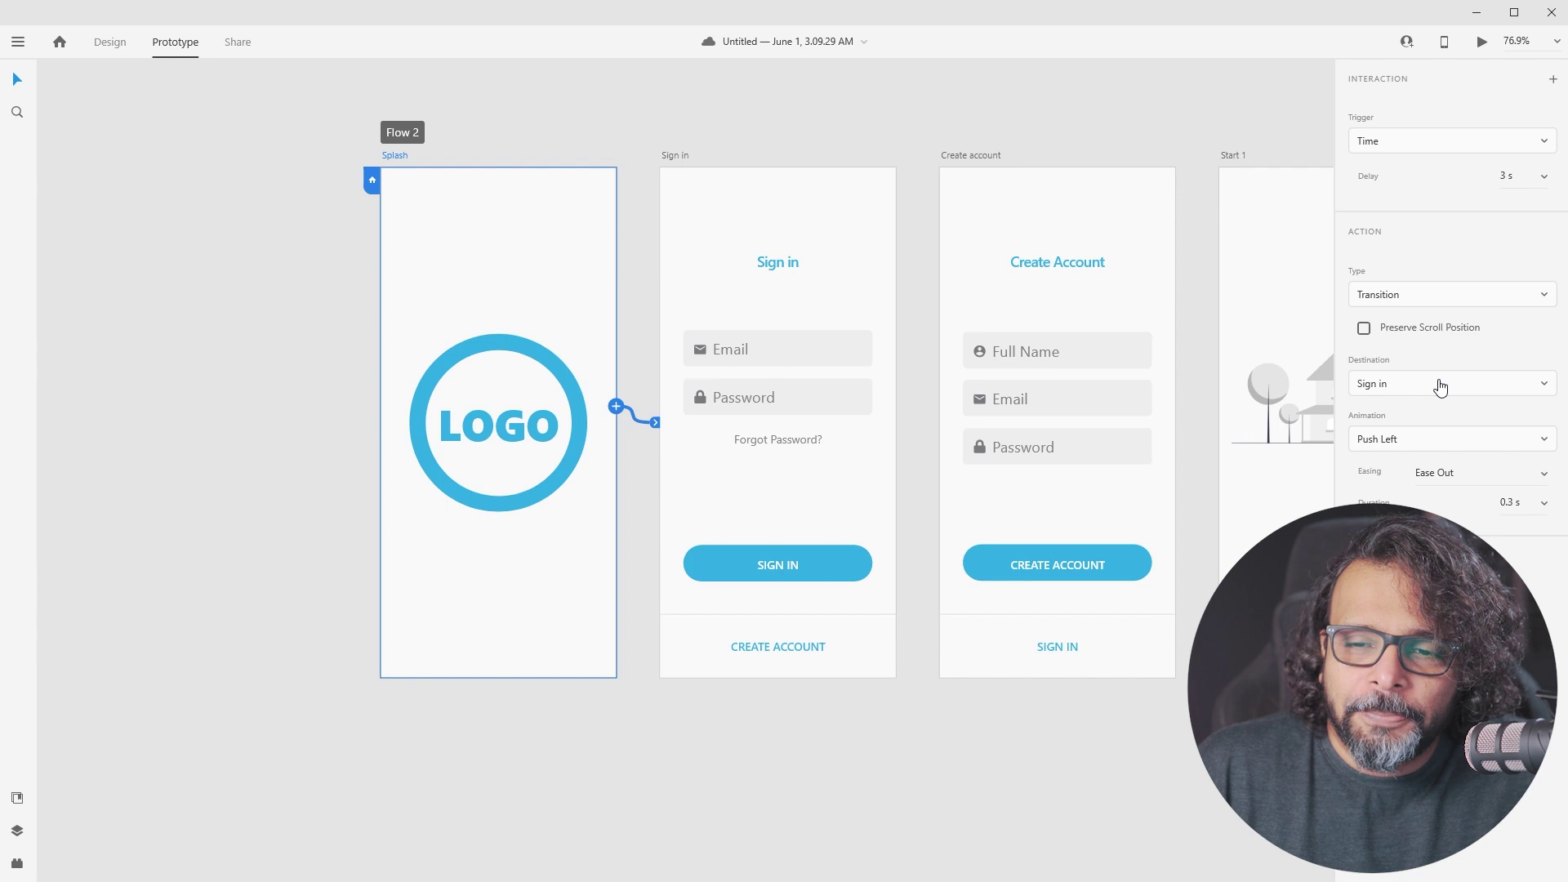
Show the available action types for the link from the Splash artboard to the Sign in artboard
{"action": "left_click", "coordinate": [1425, 298]}
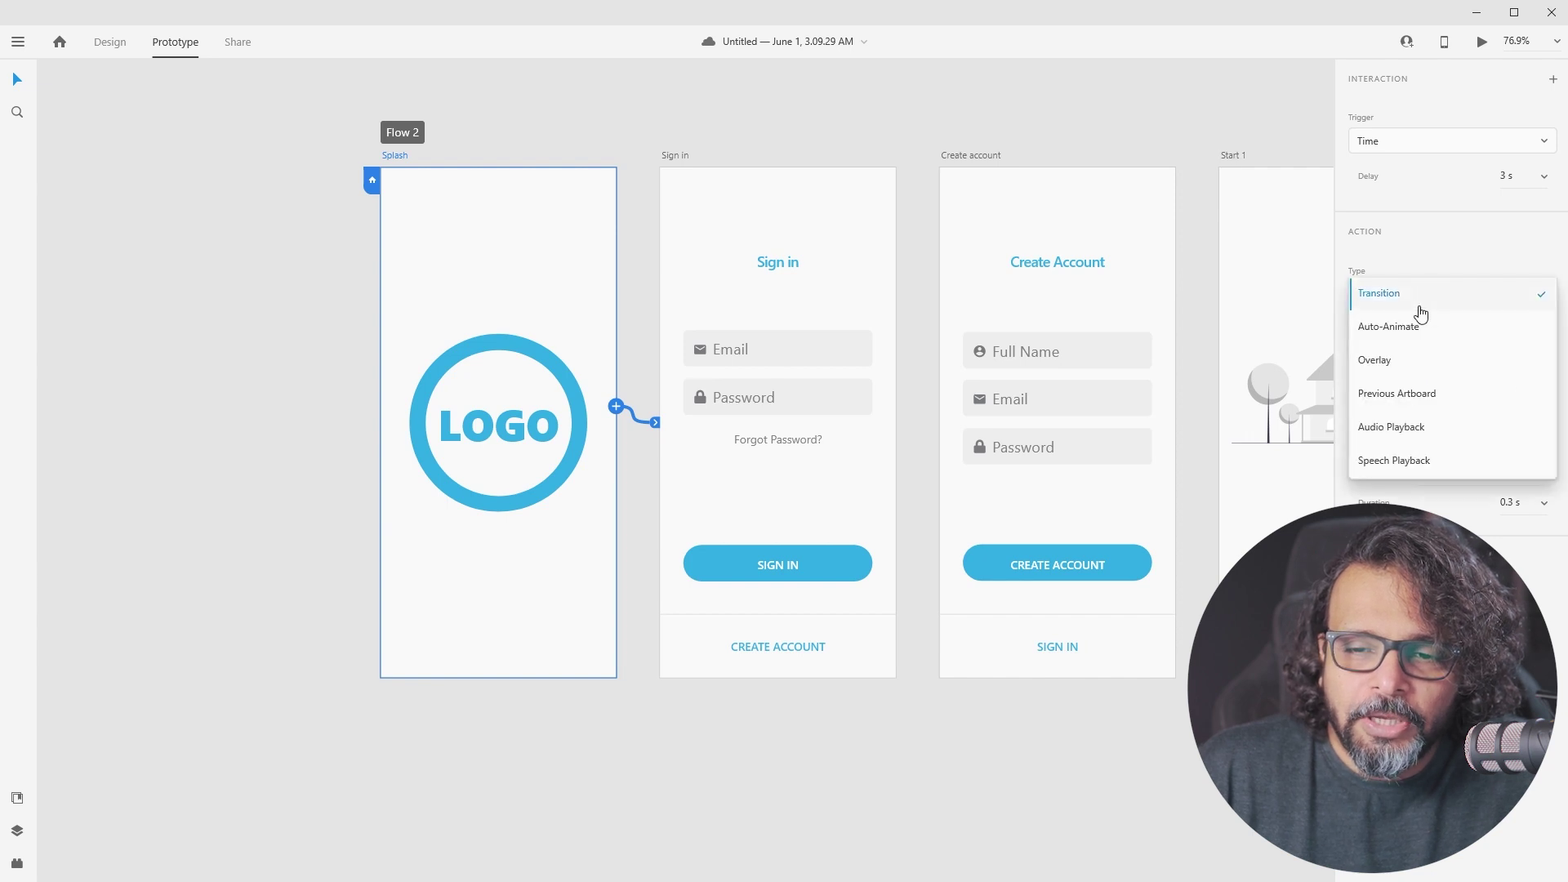